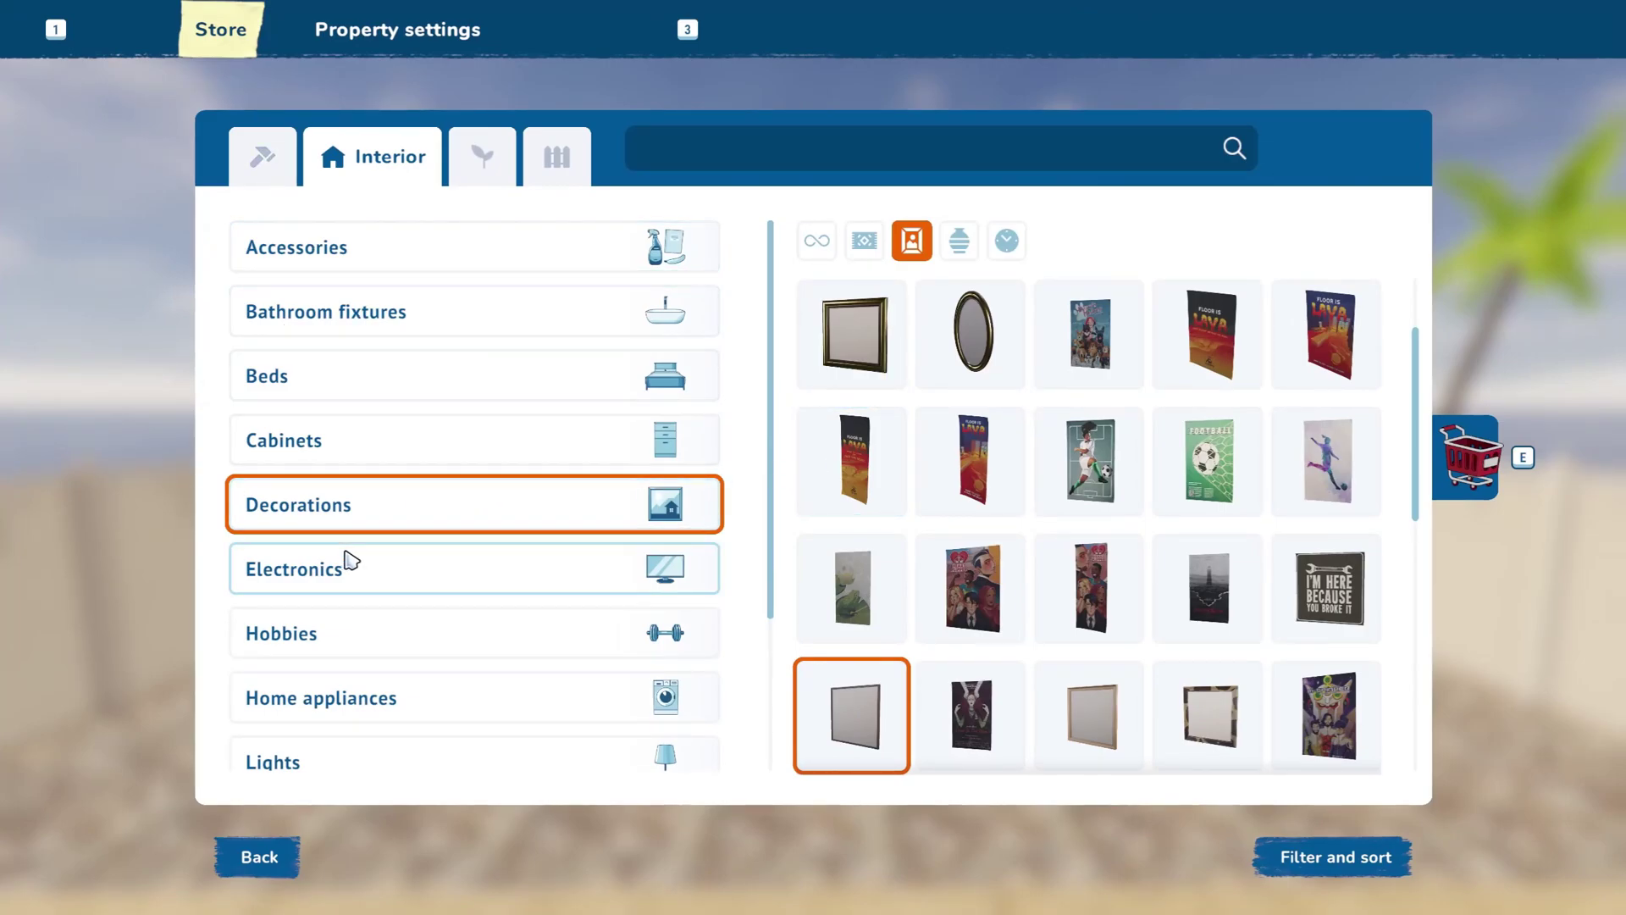
Step: Find the Iokaste picture frame among the Pictures decorations, select it, and turn its preview to face forward
left_click(357, 507)
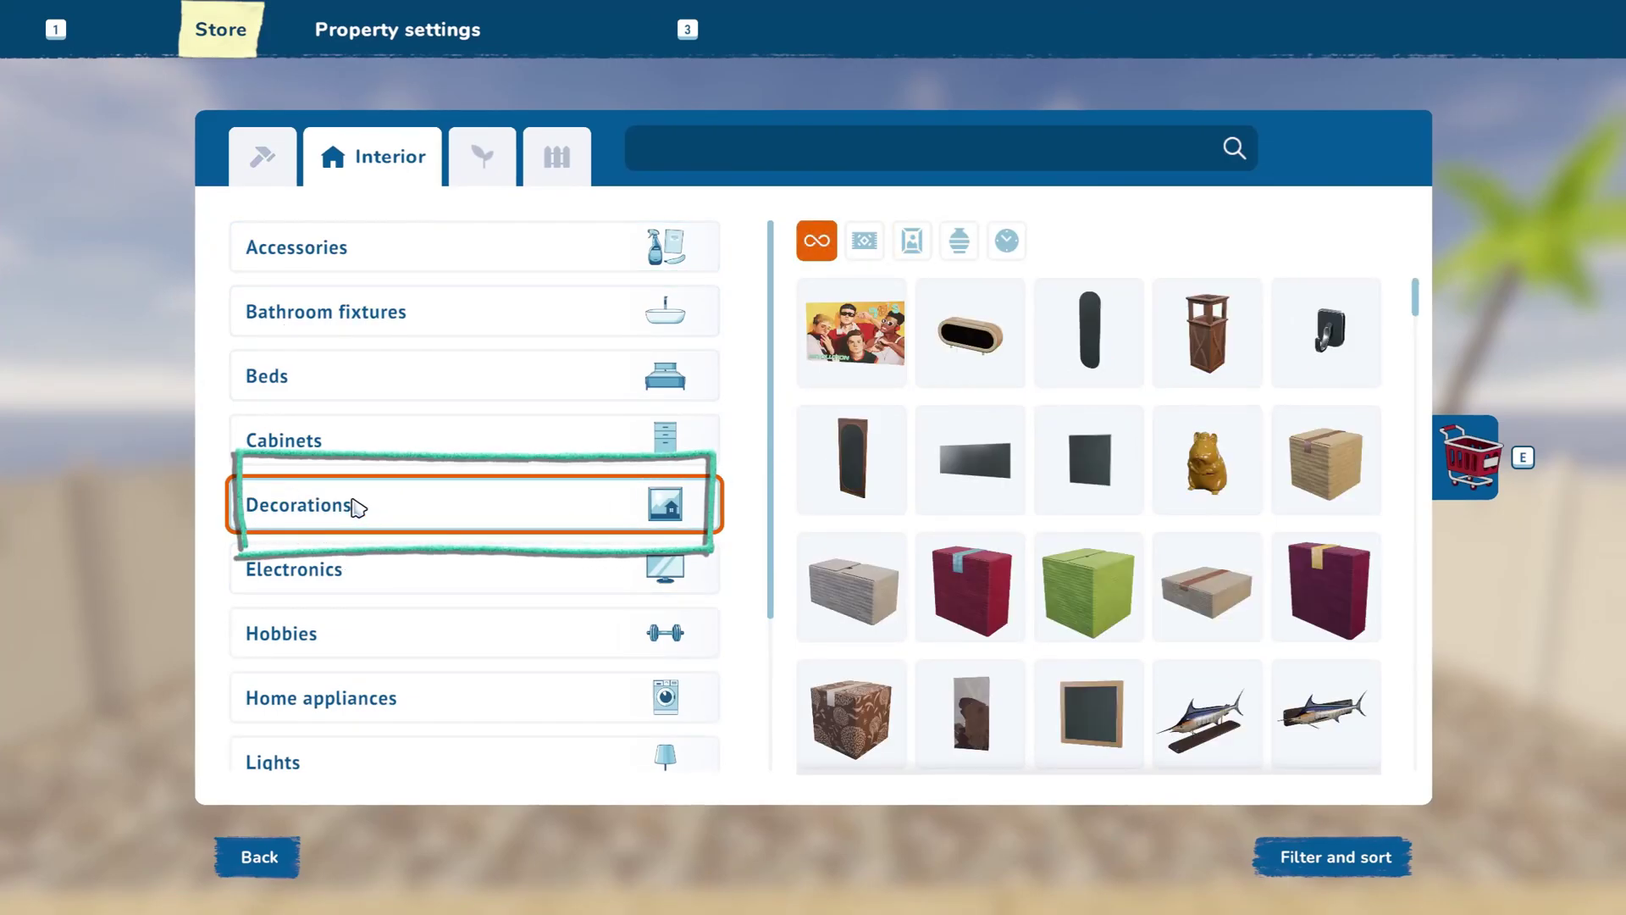
left_click(912, 241)
scroll(839, 449, "down", 5)
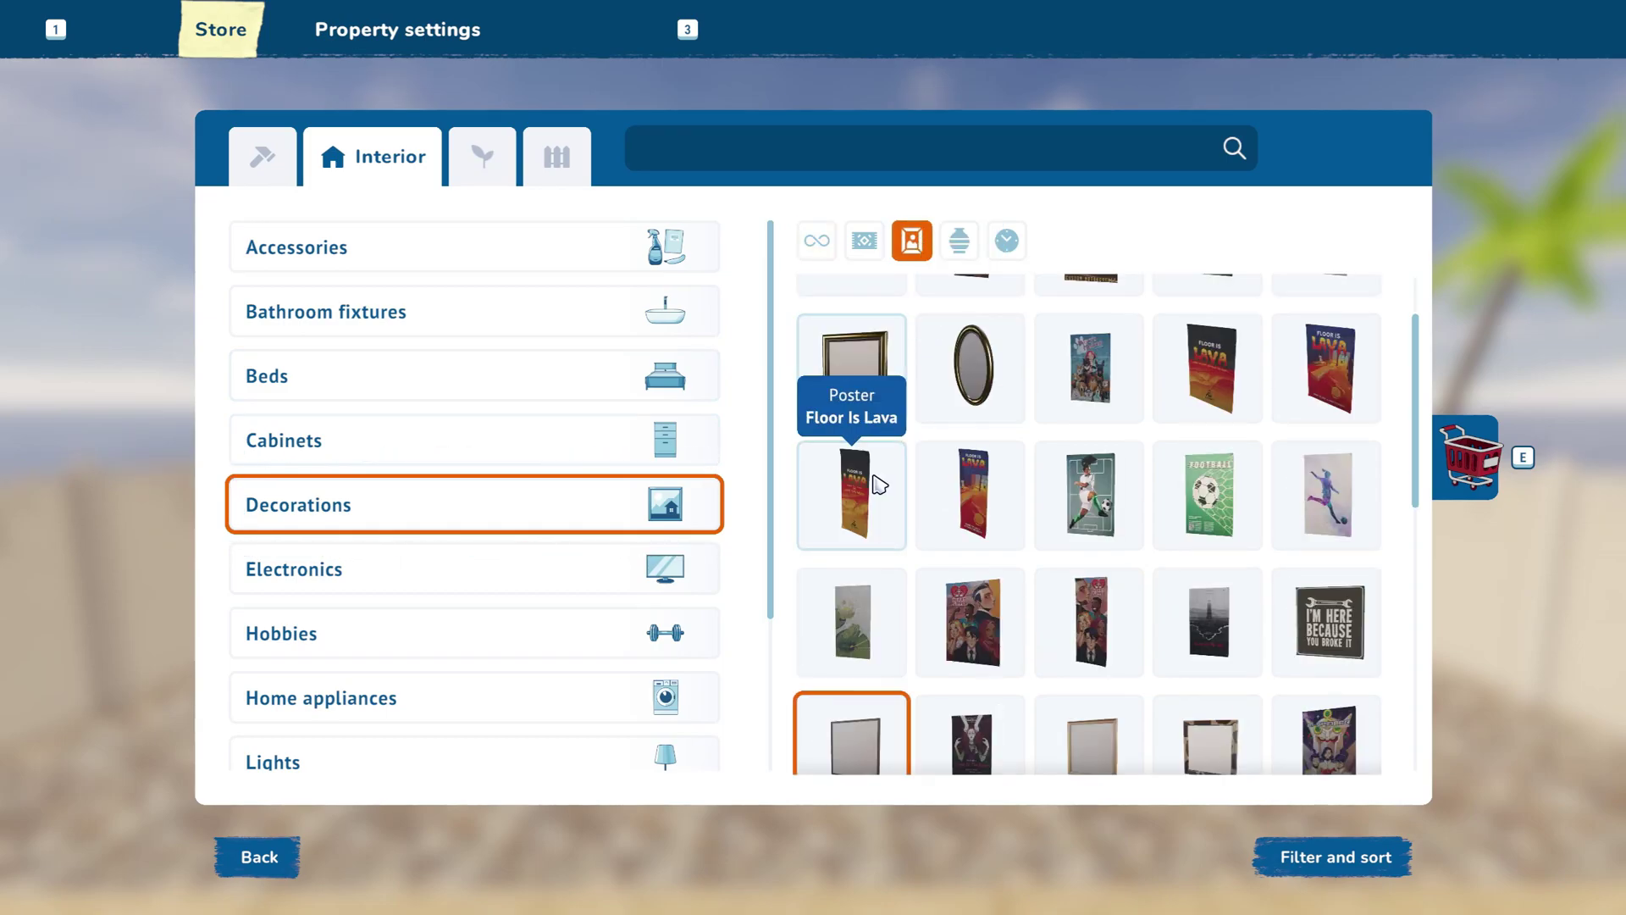
left_click(861, 471)
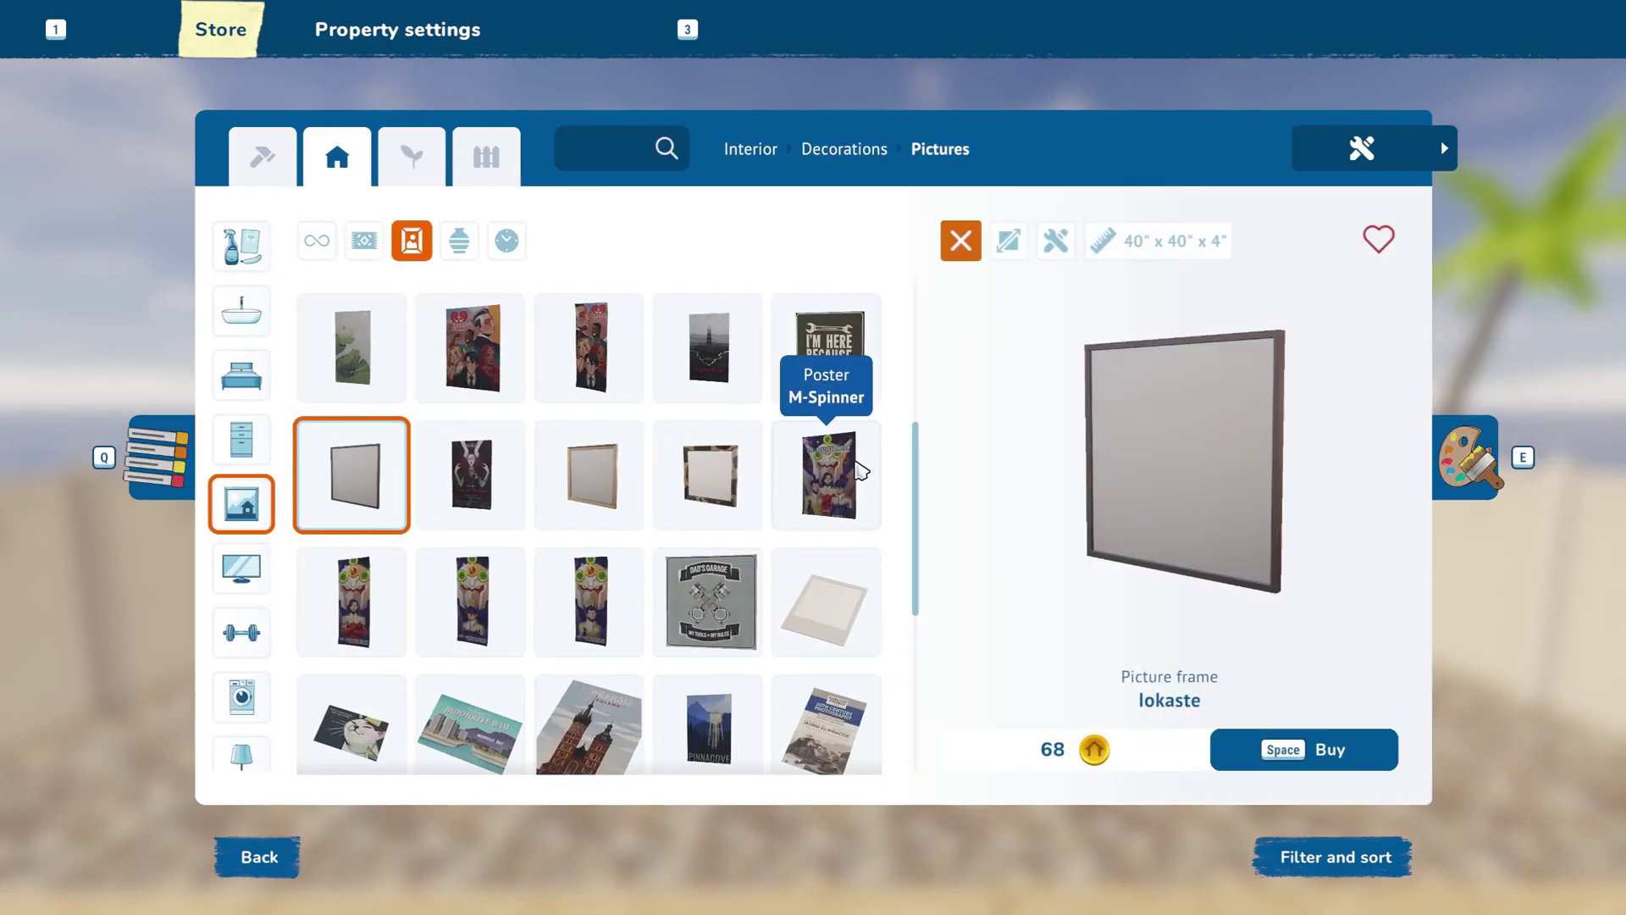
left_click_drag(1238, 423, 1267, 414)
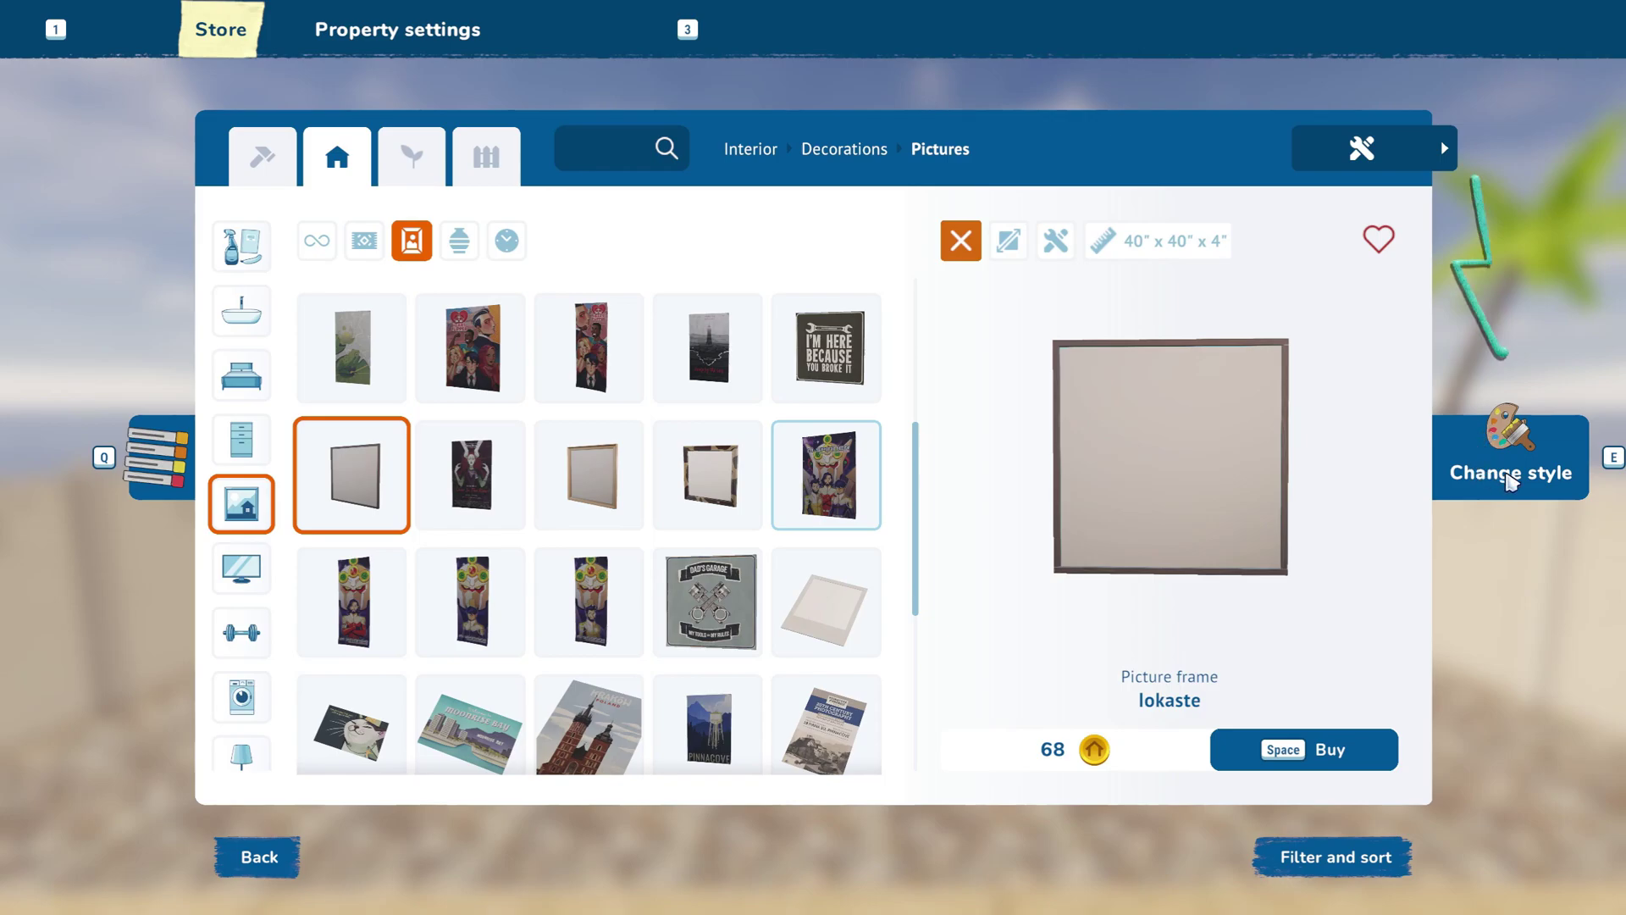
Step: Browse the frame's user custom pictures and open the game's Pictures folder for adding a new image
left_click(1474, 441)
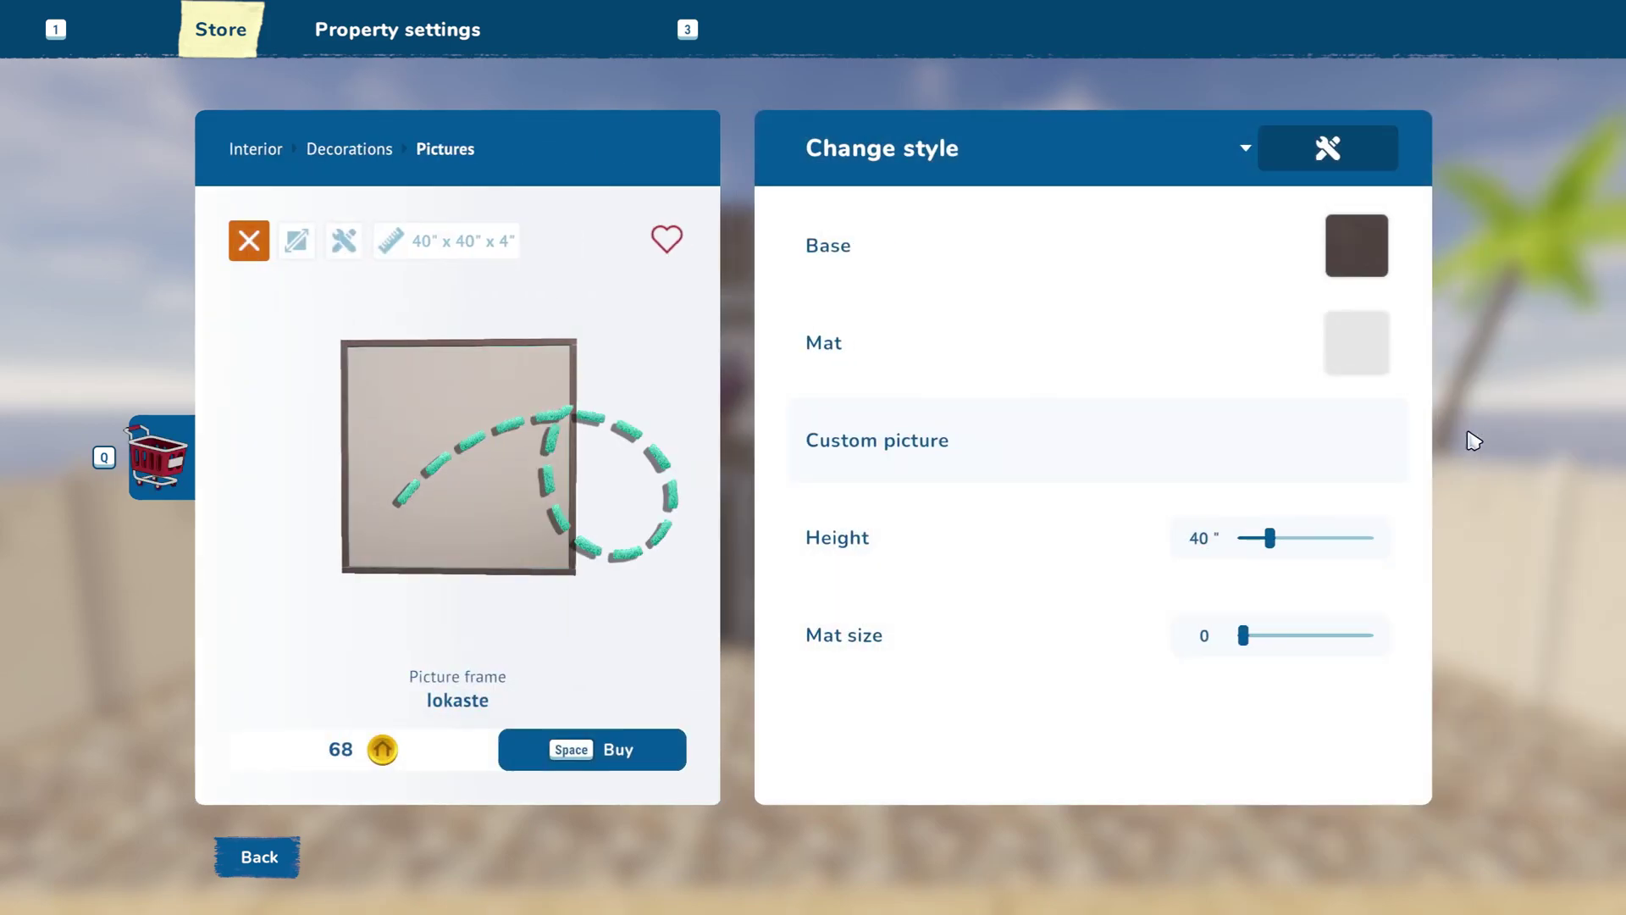
left_click(841, 469)
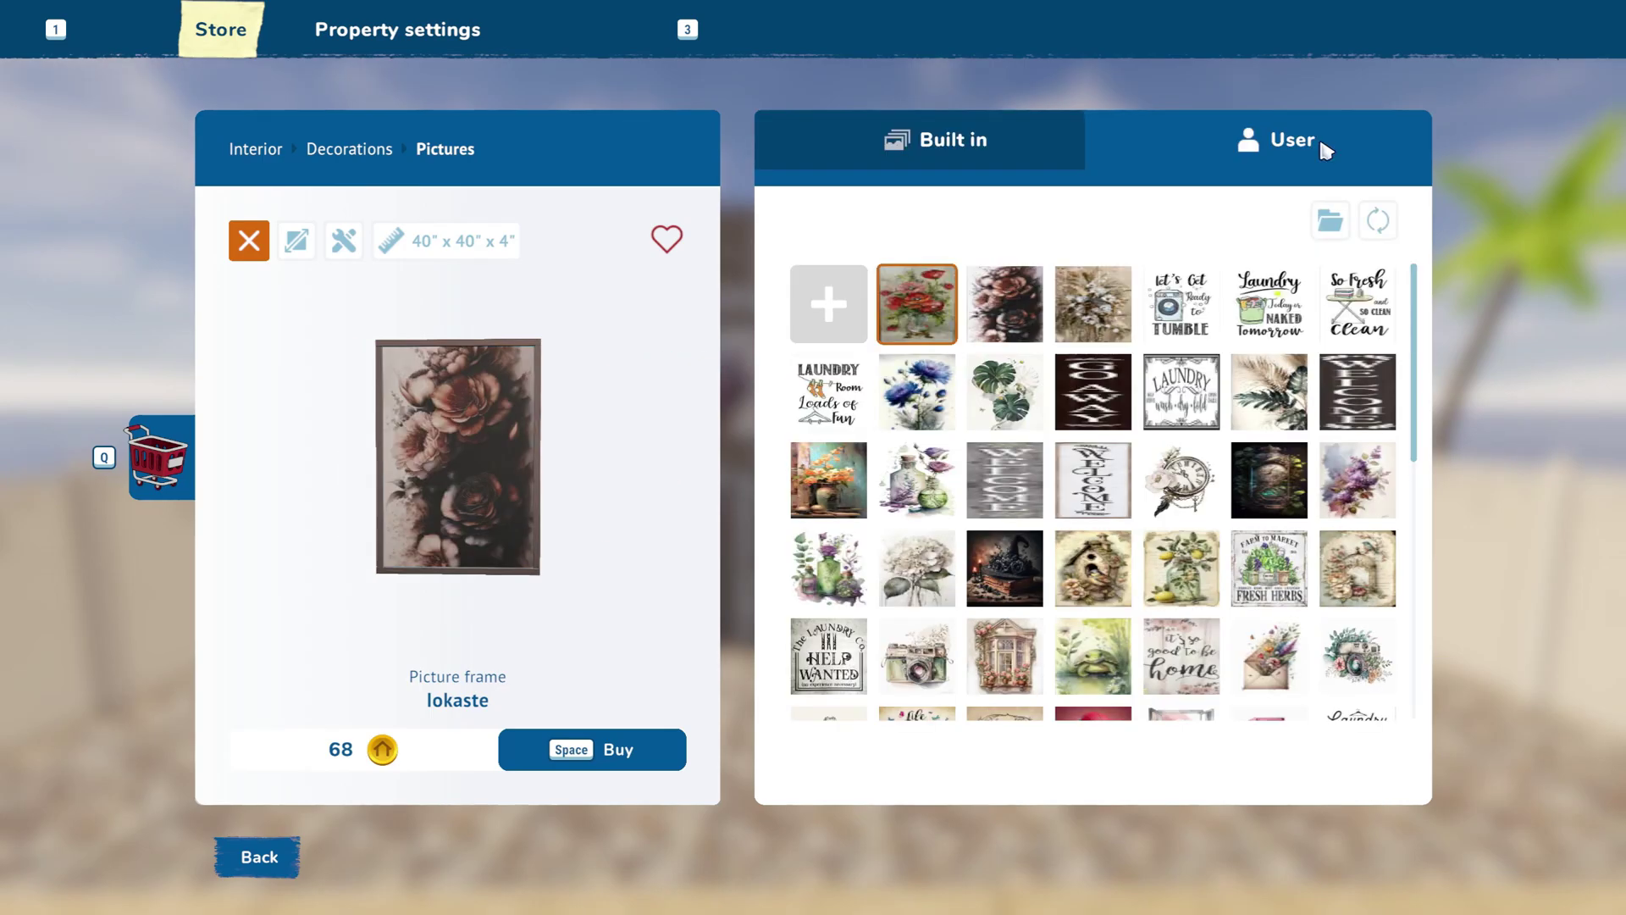
left_click(812, 326)
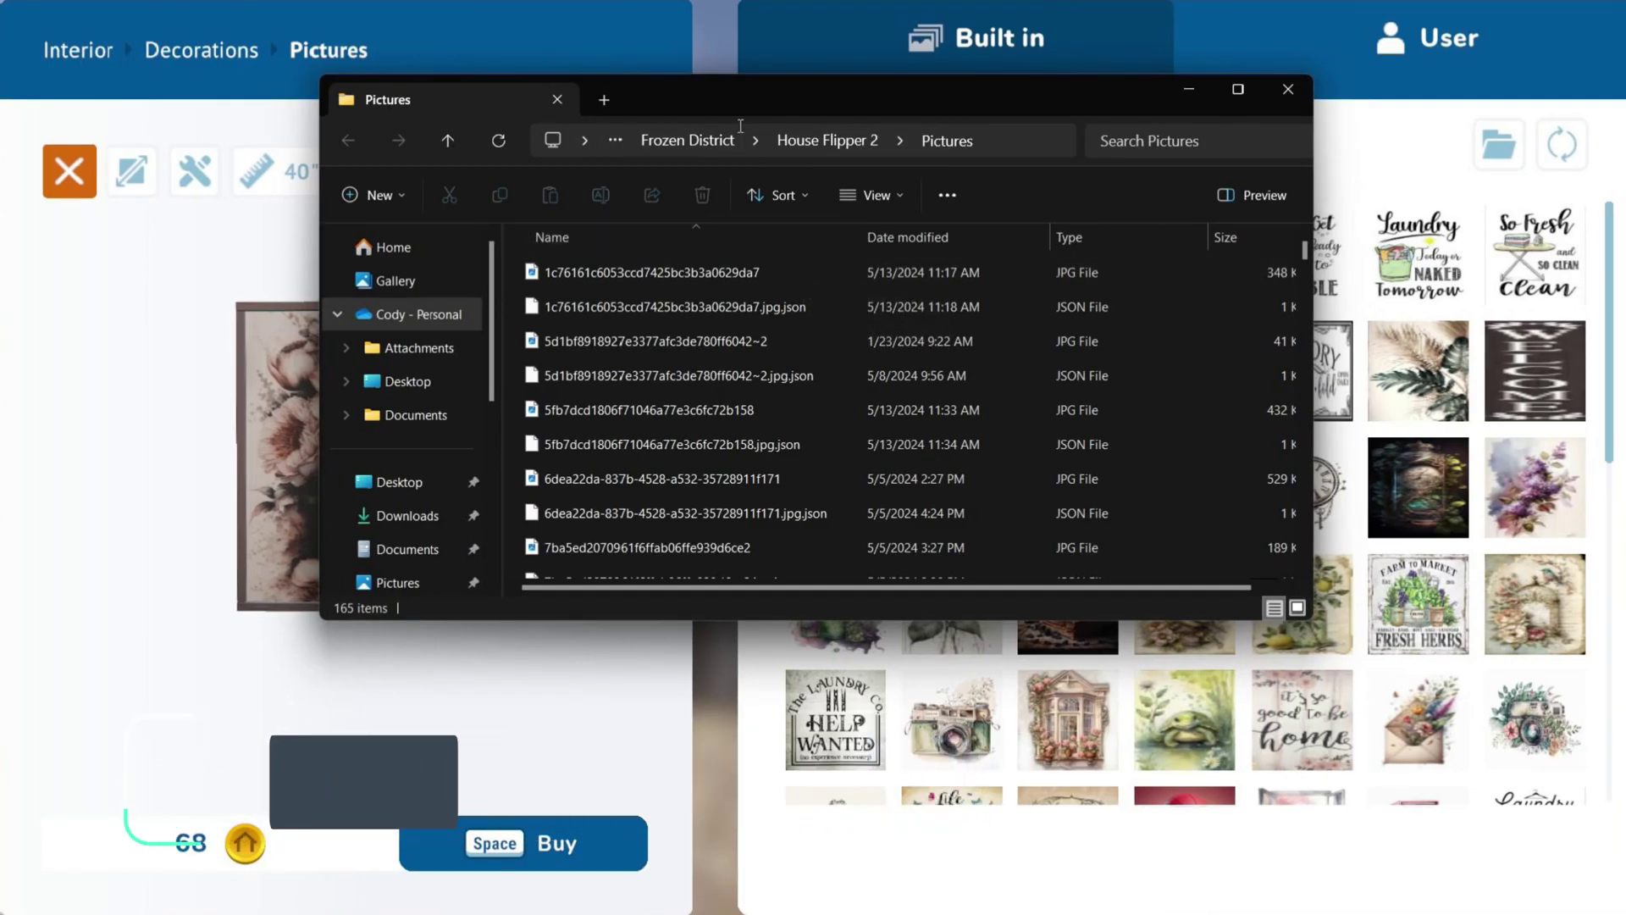
Step: Open the Custom Art HF2 folder in a second File Explorer tab and cut the pansy image 0fe6dd0616a1390426e8ece7433409a6
left_click(604, 100)
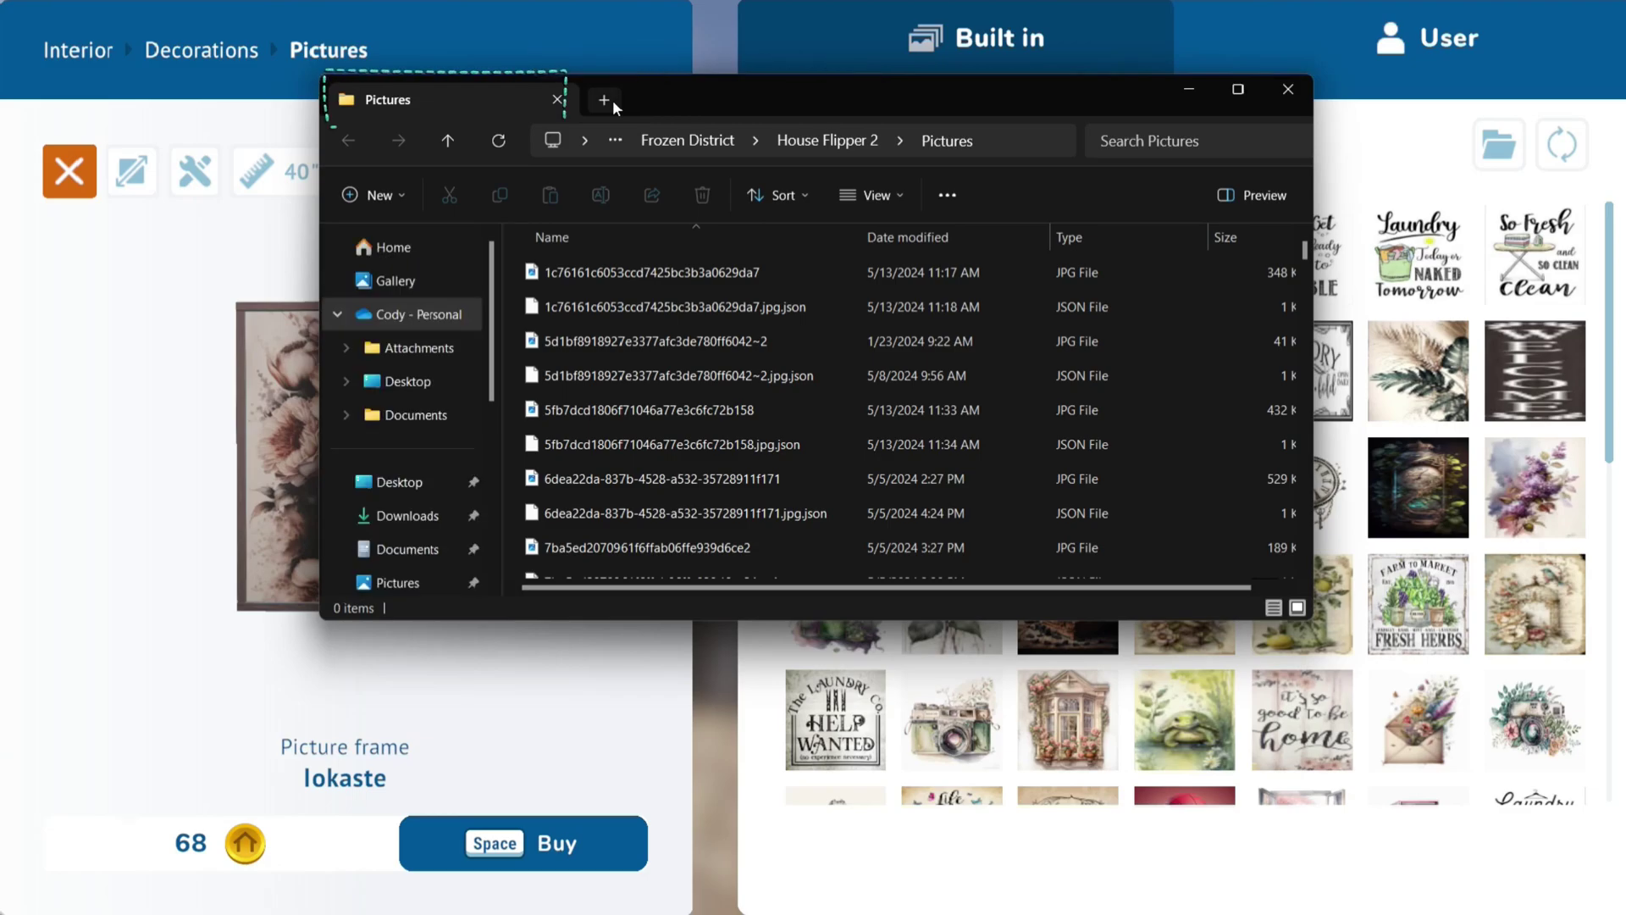
scroll(442, 490, "down", 4)
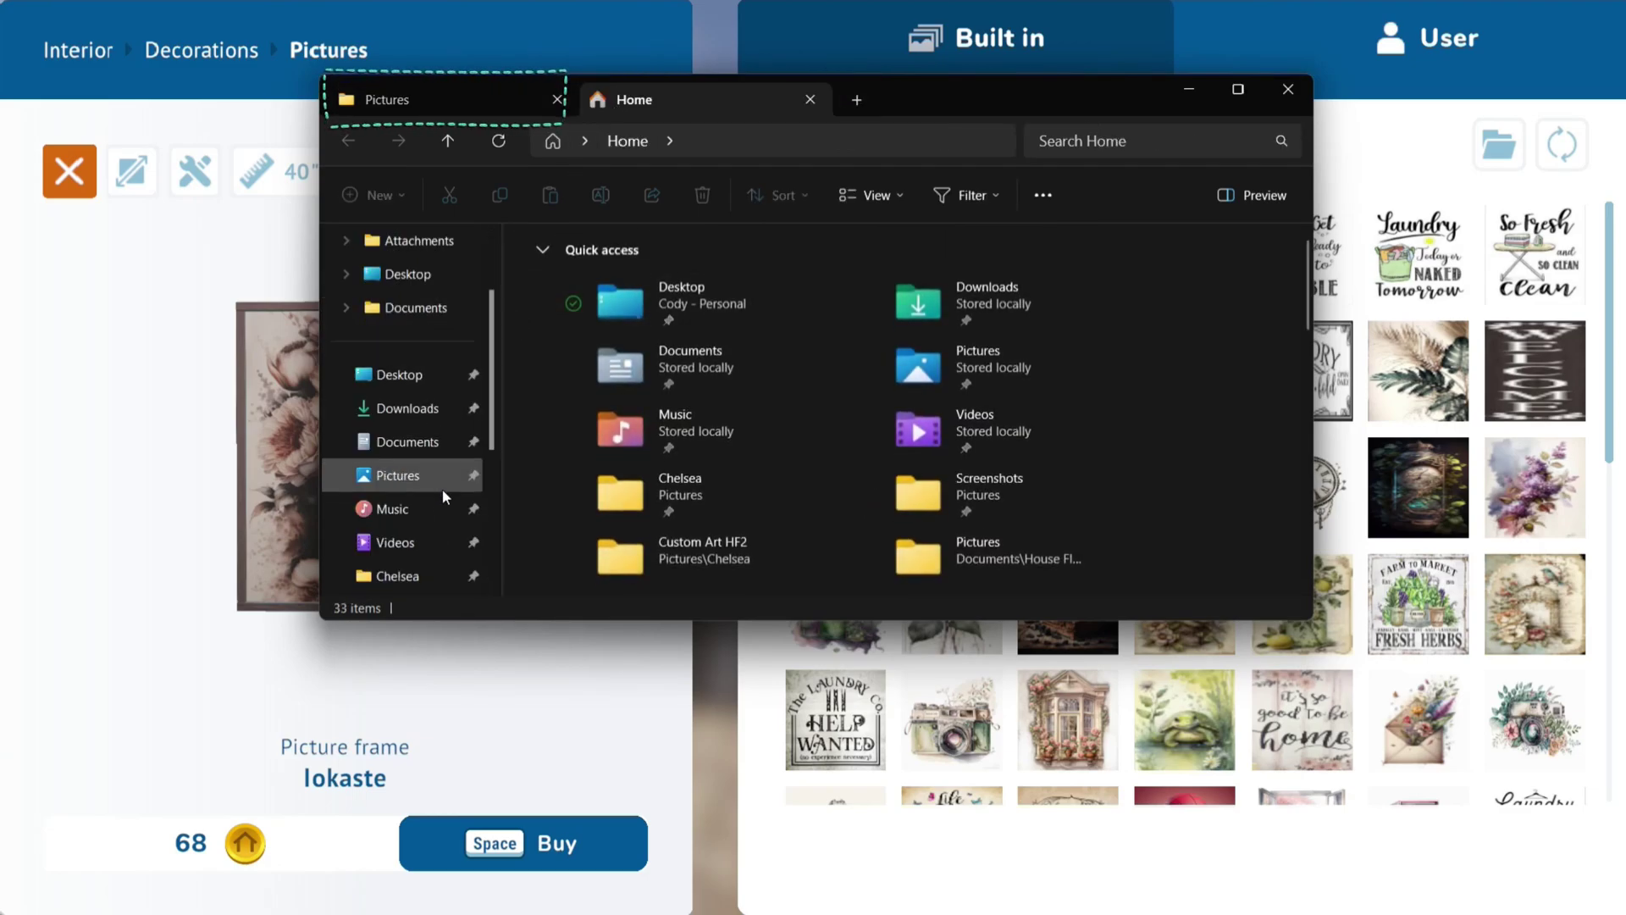
left_click(426, 574)
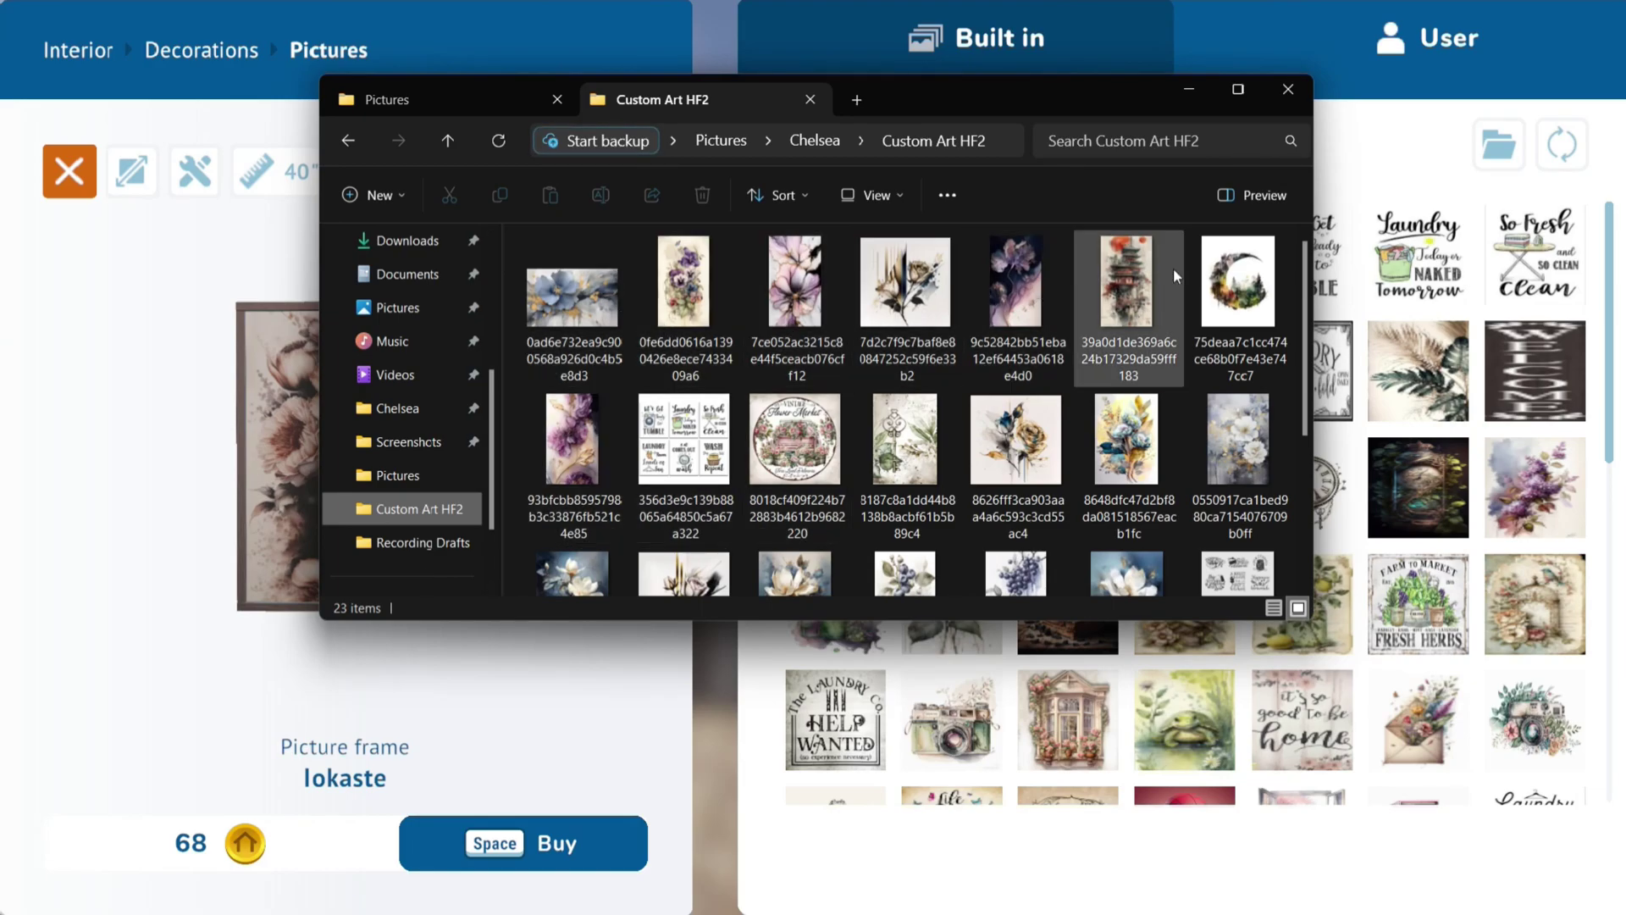
right_click(680, 293)
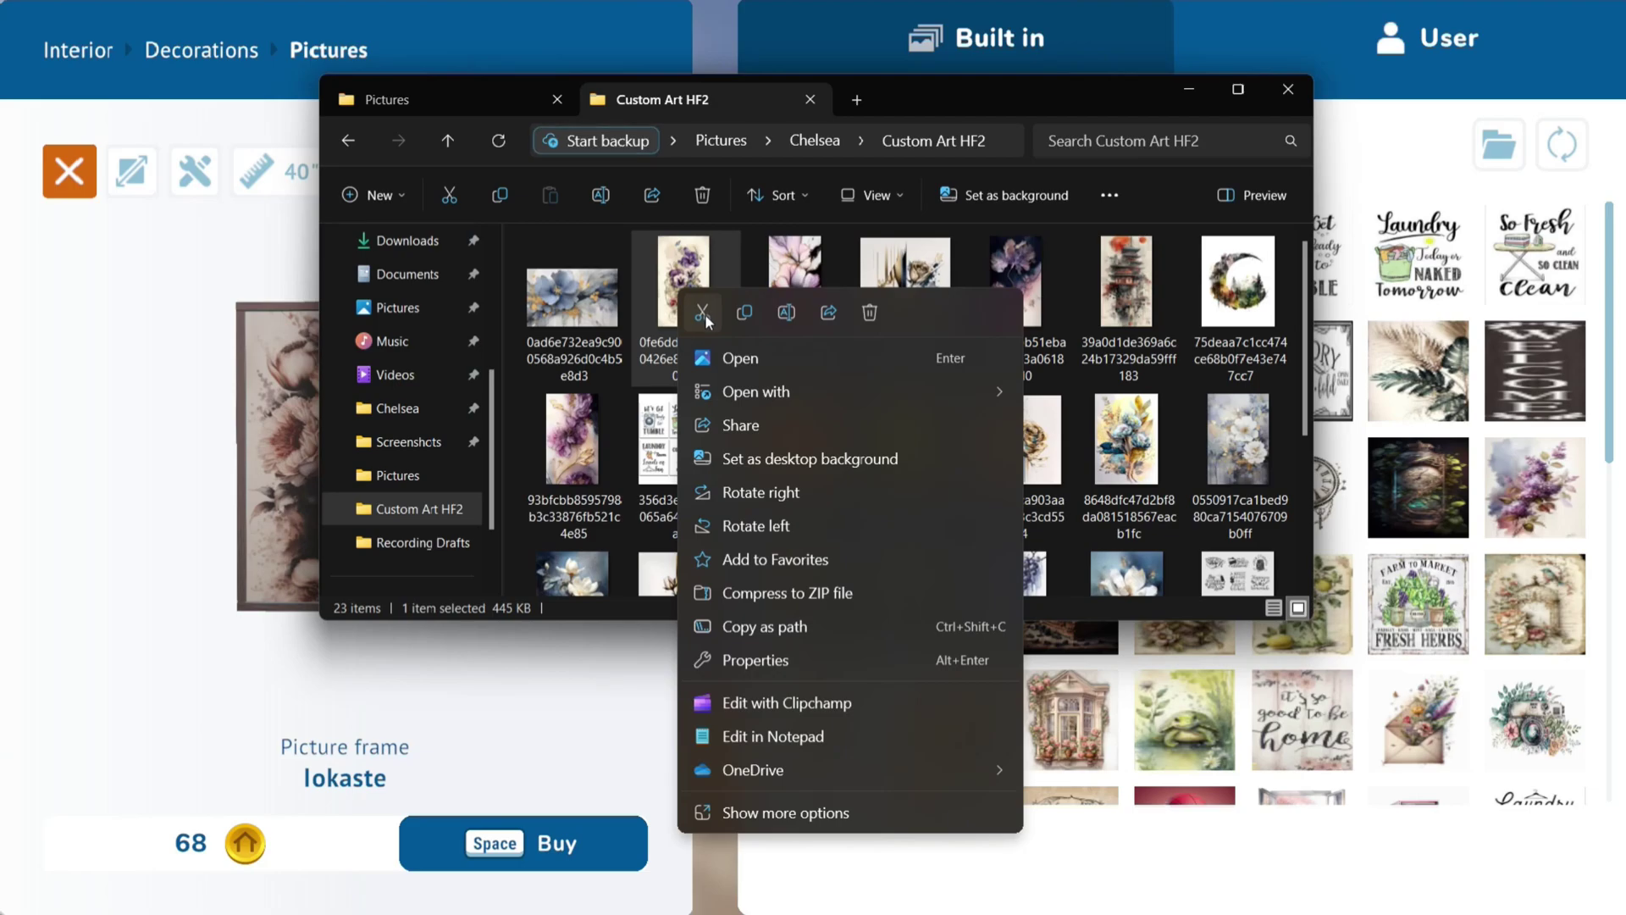
left_click(703, 314)
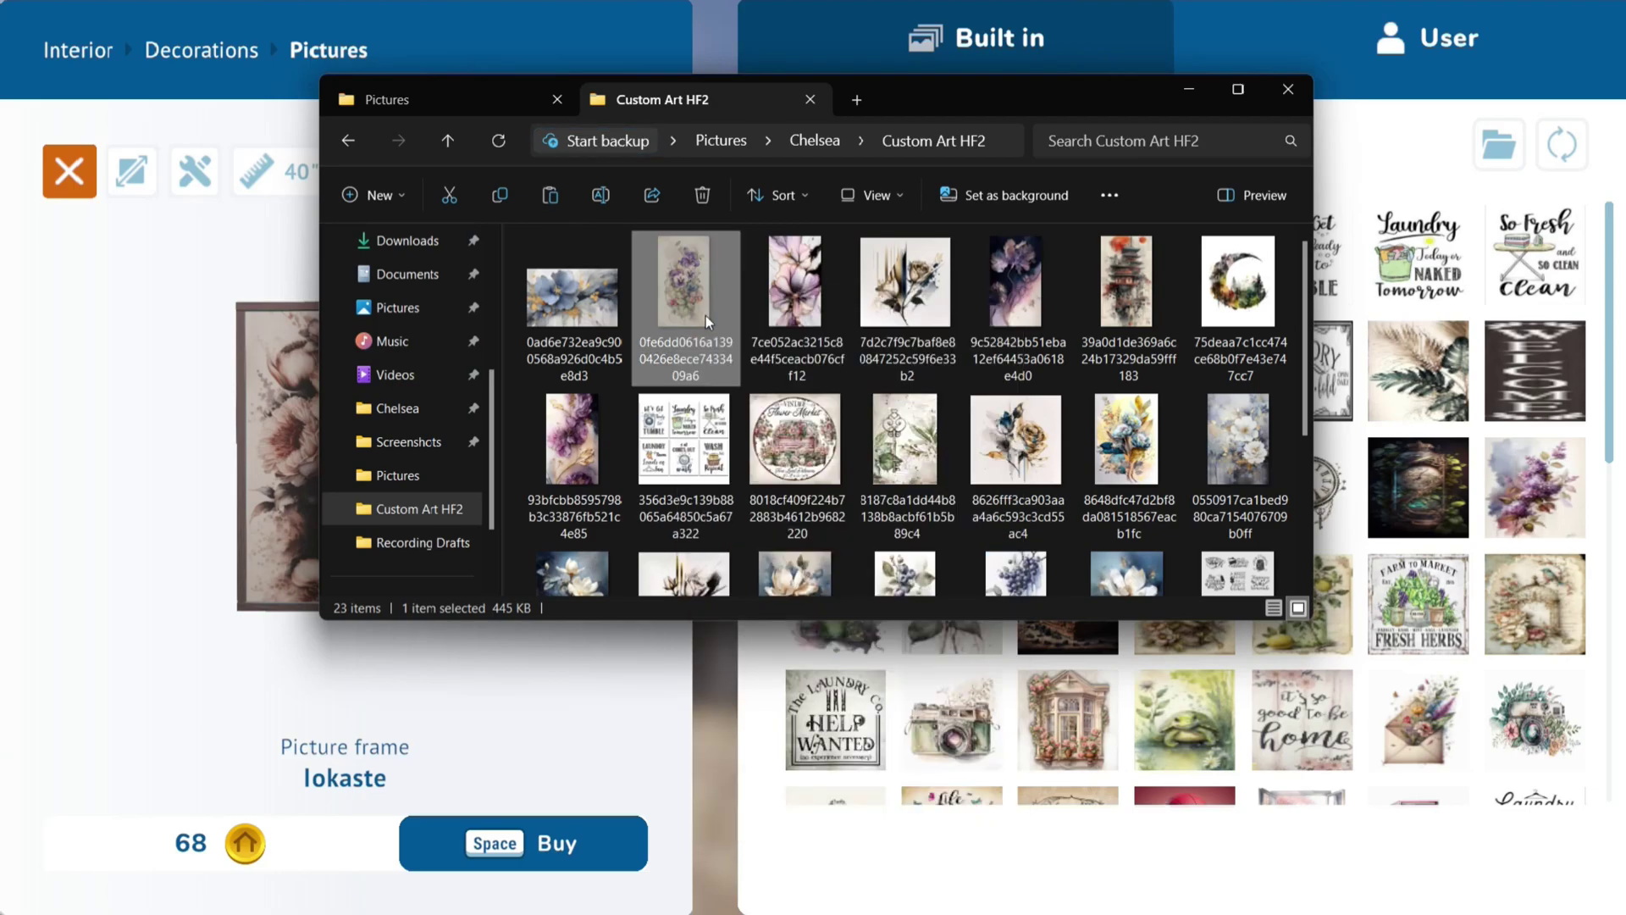
Step: Paste the cut image into the House Flipper 2 Pictures folder, refresh the folder, and close File Explorer
left_click(440, 102)
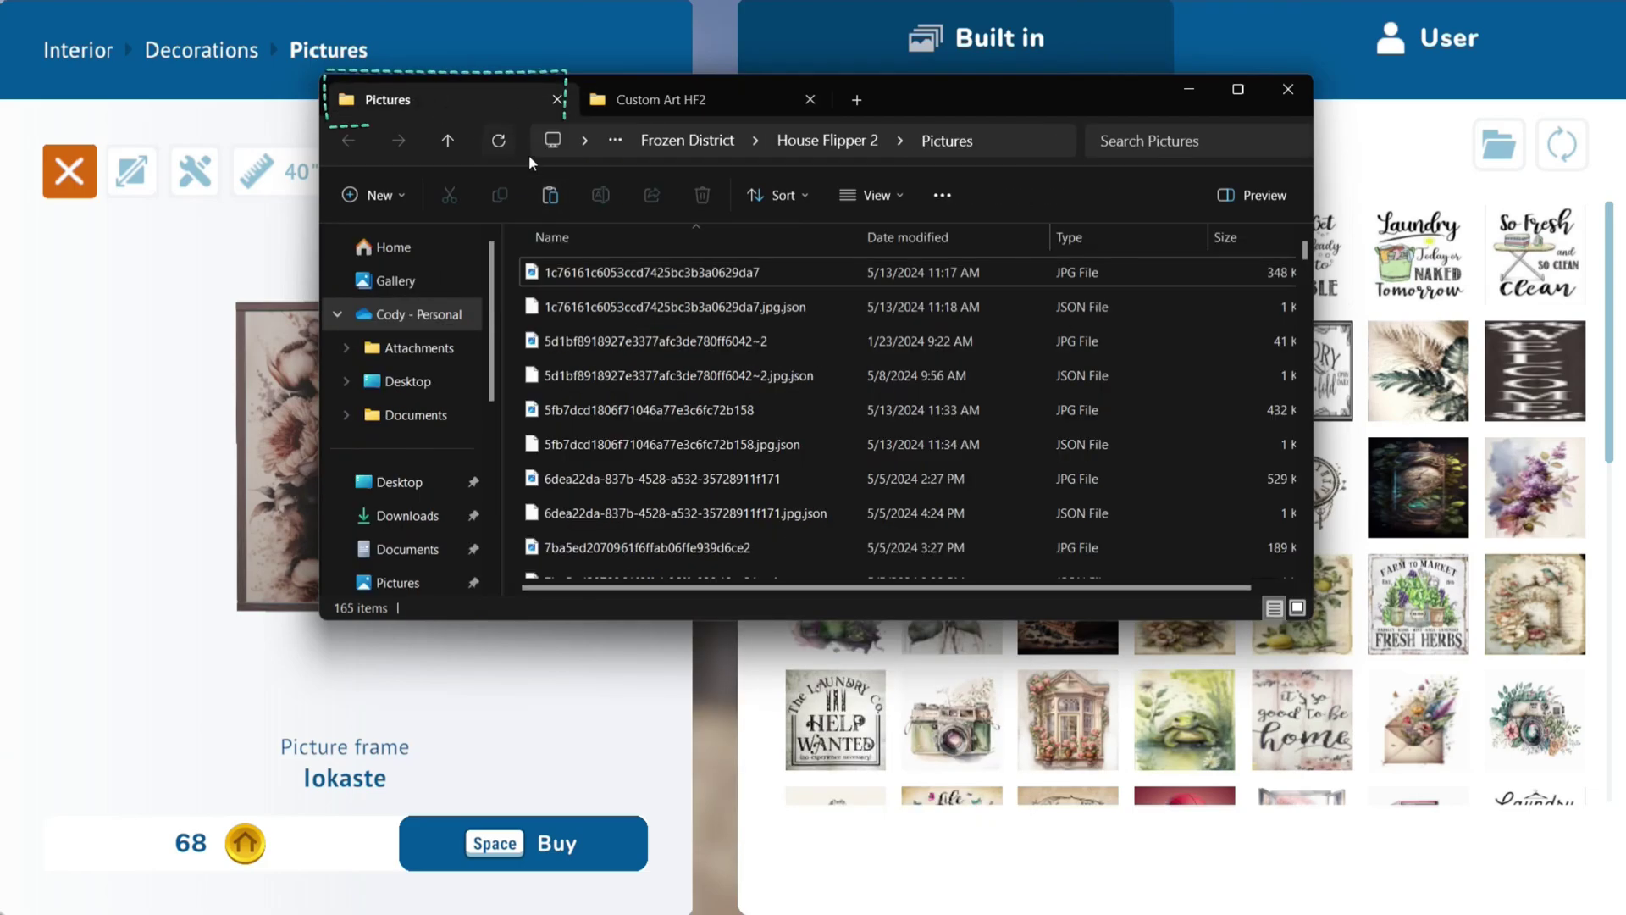
left_click(551, 195)
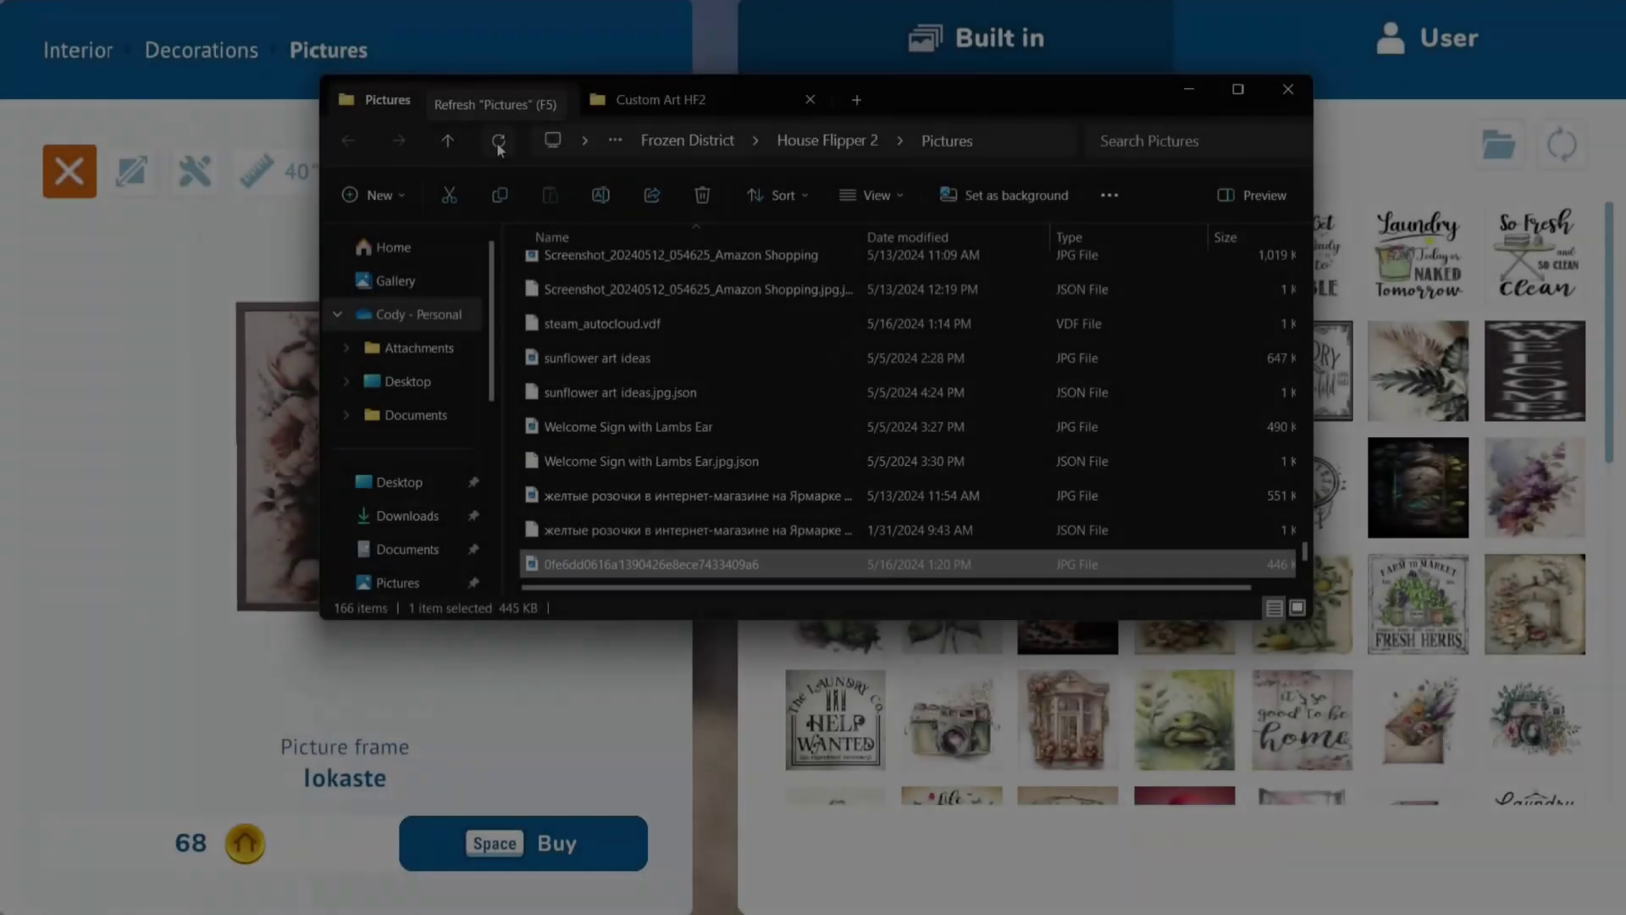
left_click(498, 143)
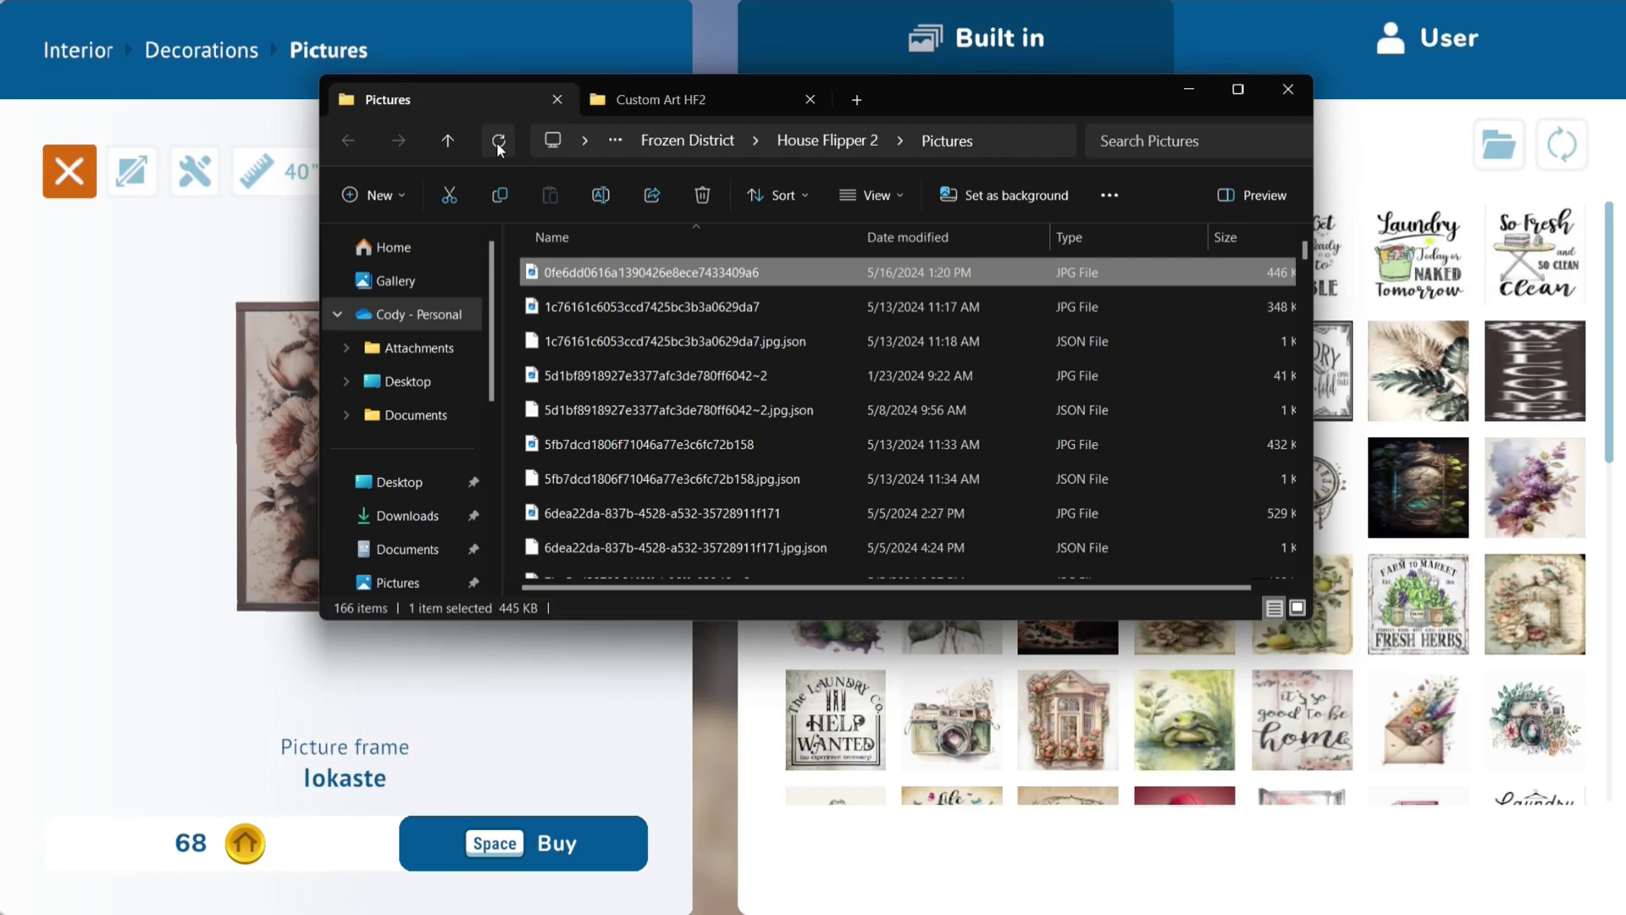
left_click(1294, 91)
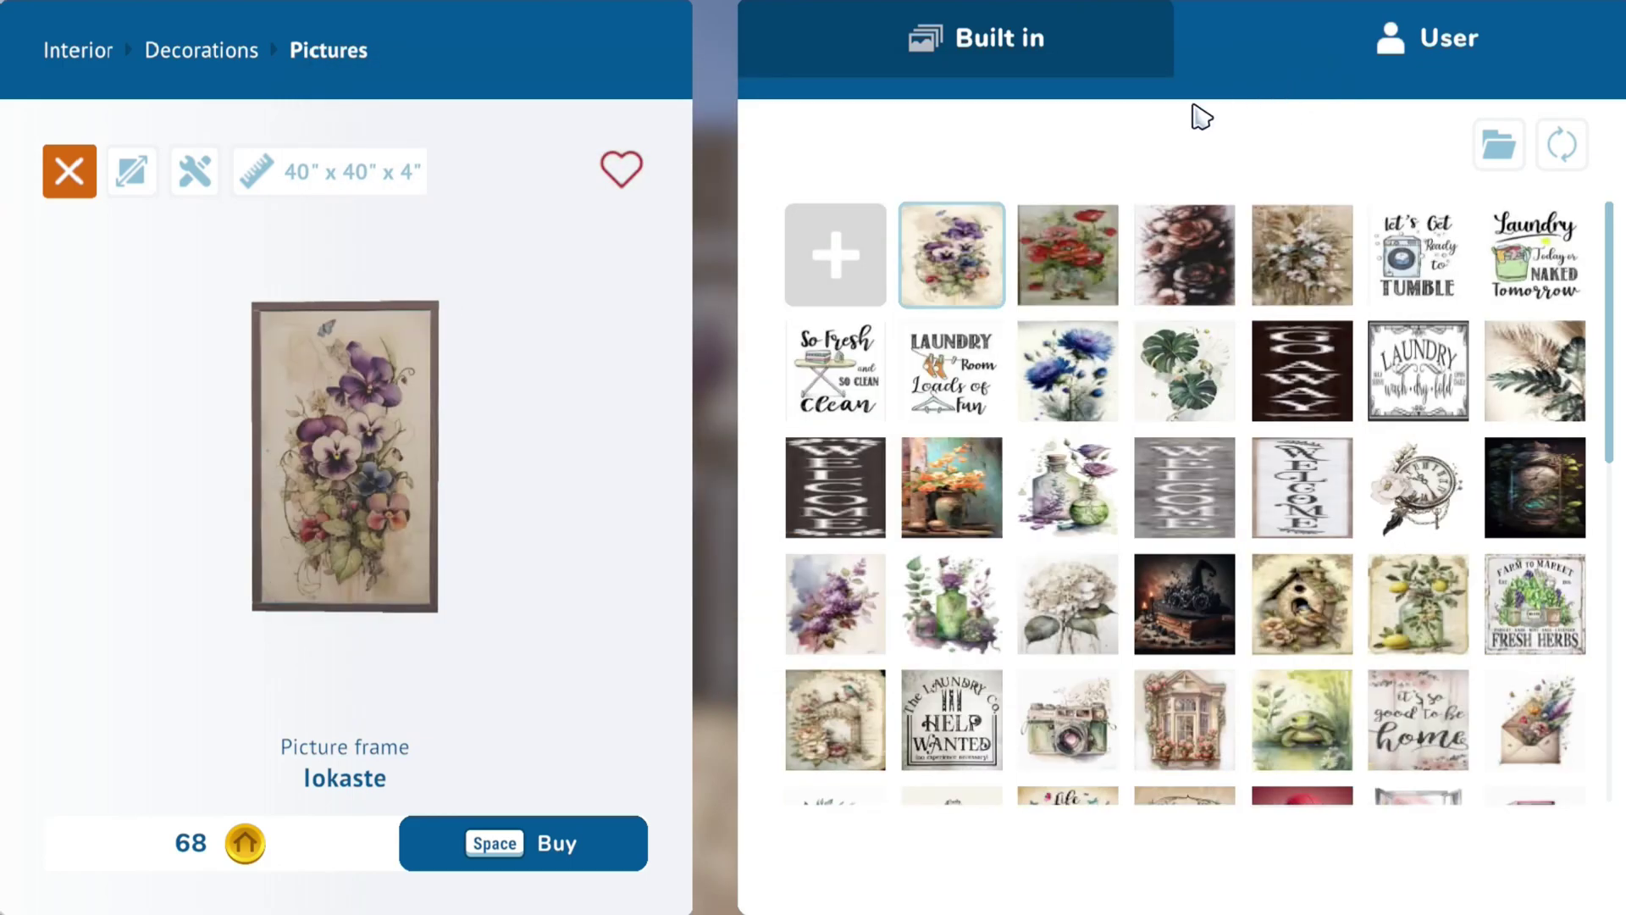
Step: Apply the purple pansy picture to the frame, then buy it and hang it beside the lilac picture on the wall
left_click(955, 271)
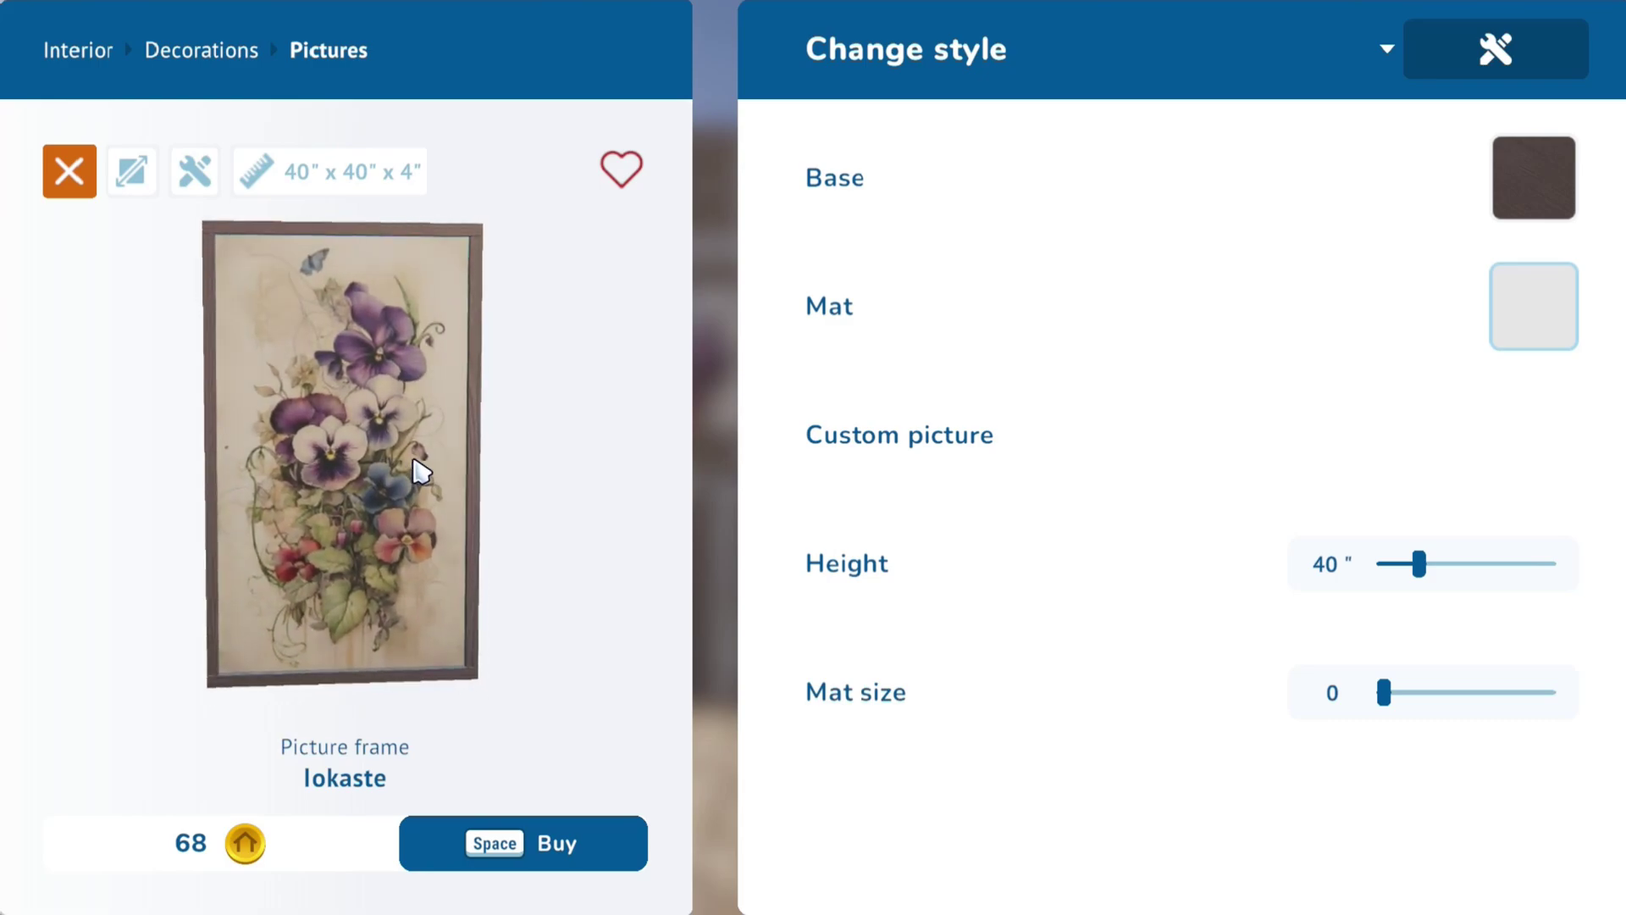
key("space")
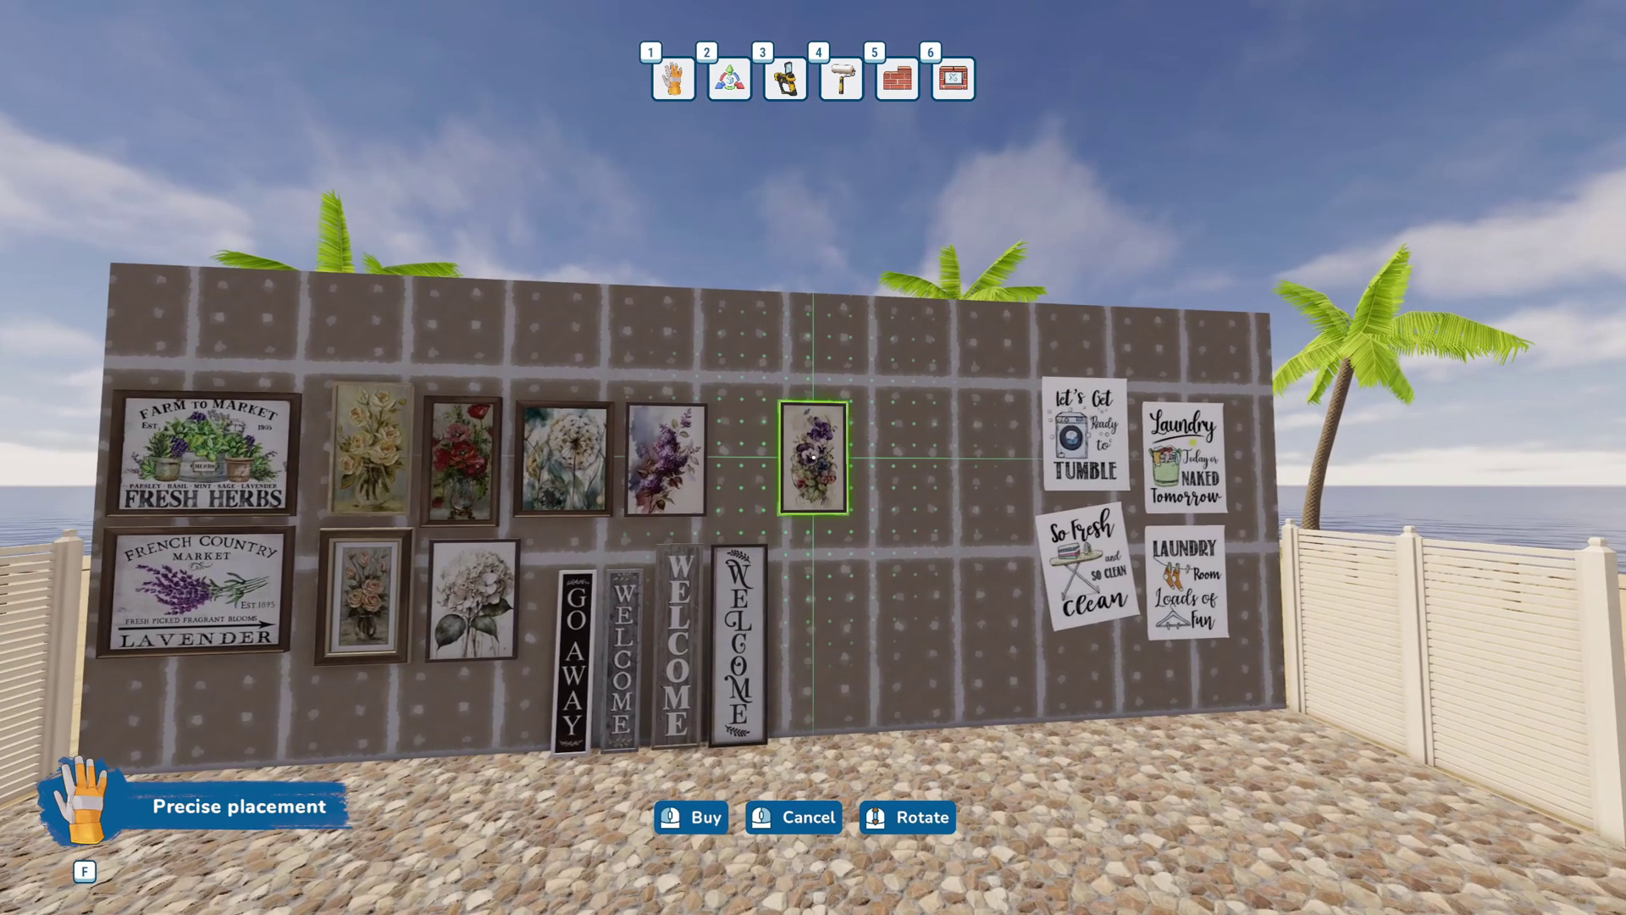
key("w")
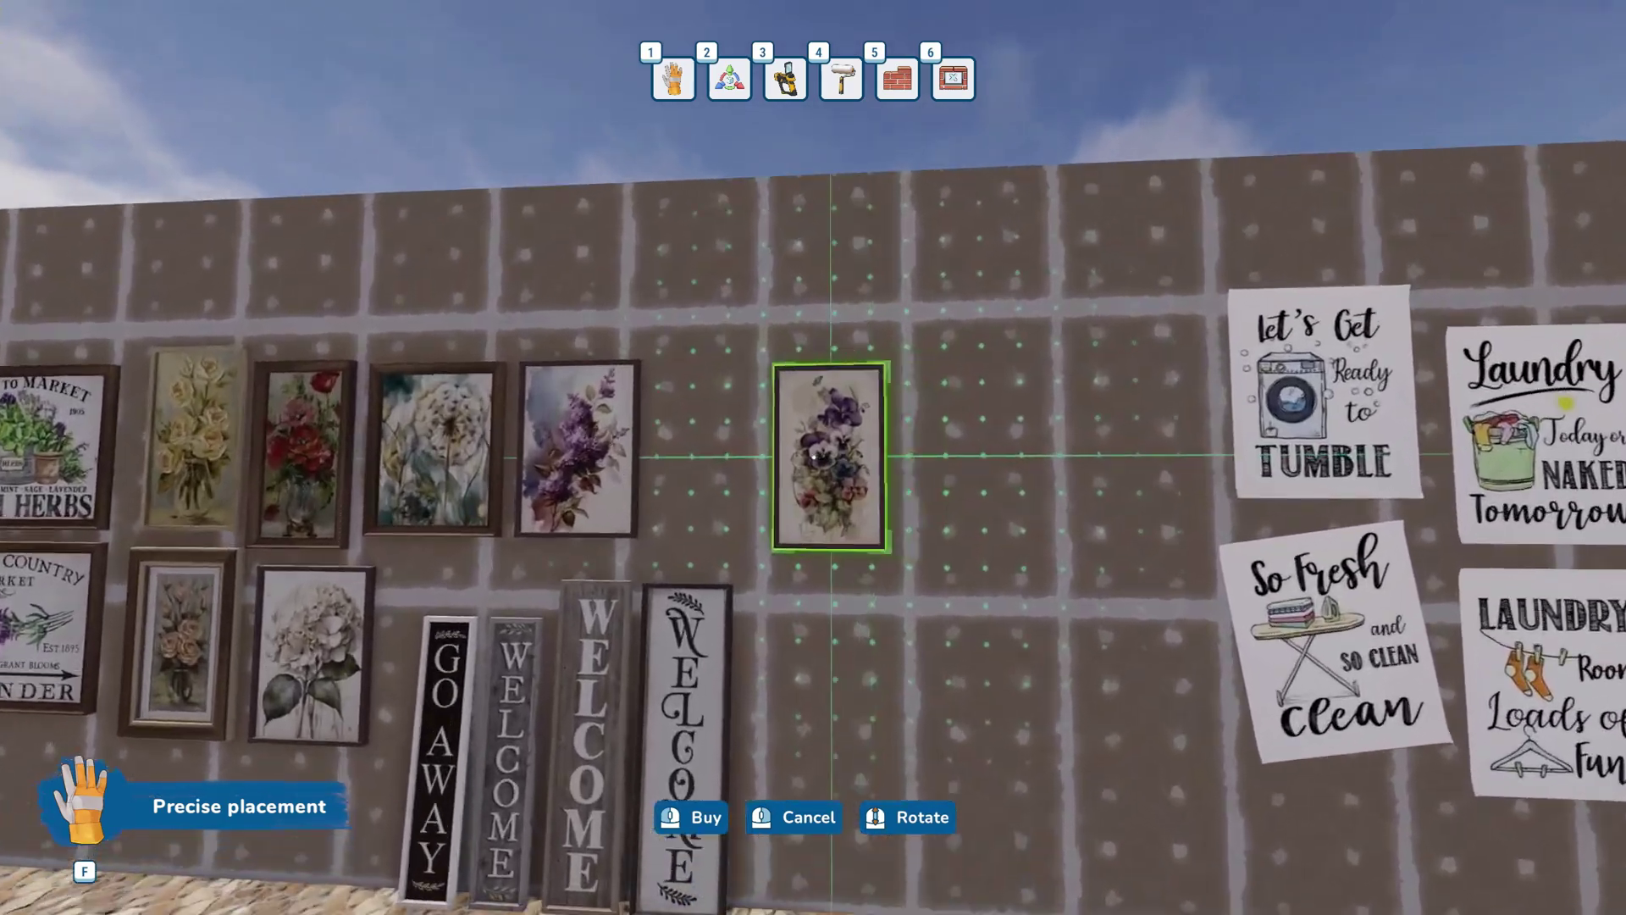
key("w")
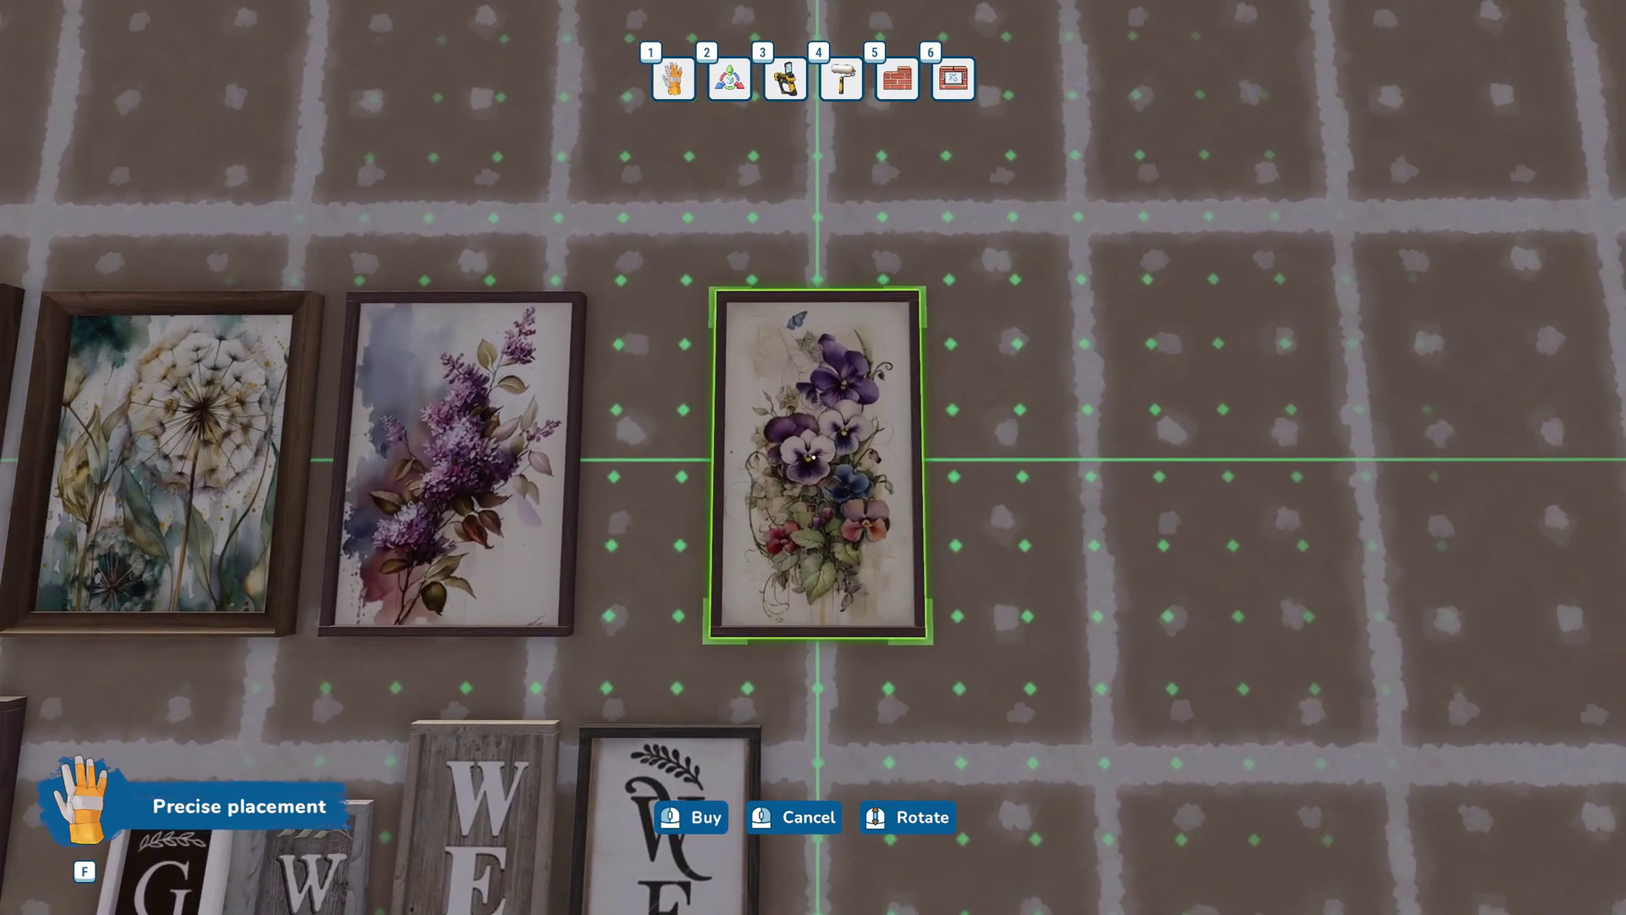
key("s")
left_click(813, 458)
right_click(813, 457)
Step: Buy another Iokaste frame with the dark vertical WELCOME picture at 64" height and place it beside the white WELCOME sign
key("Tab")
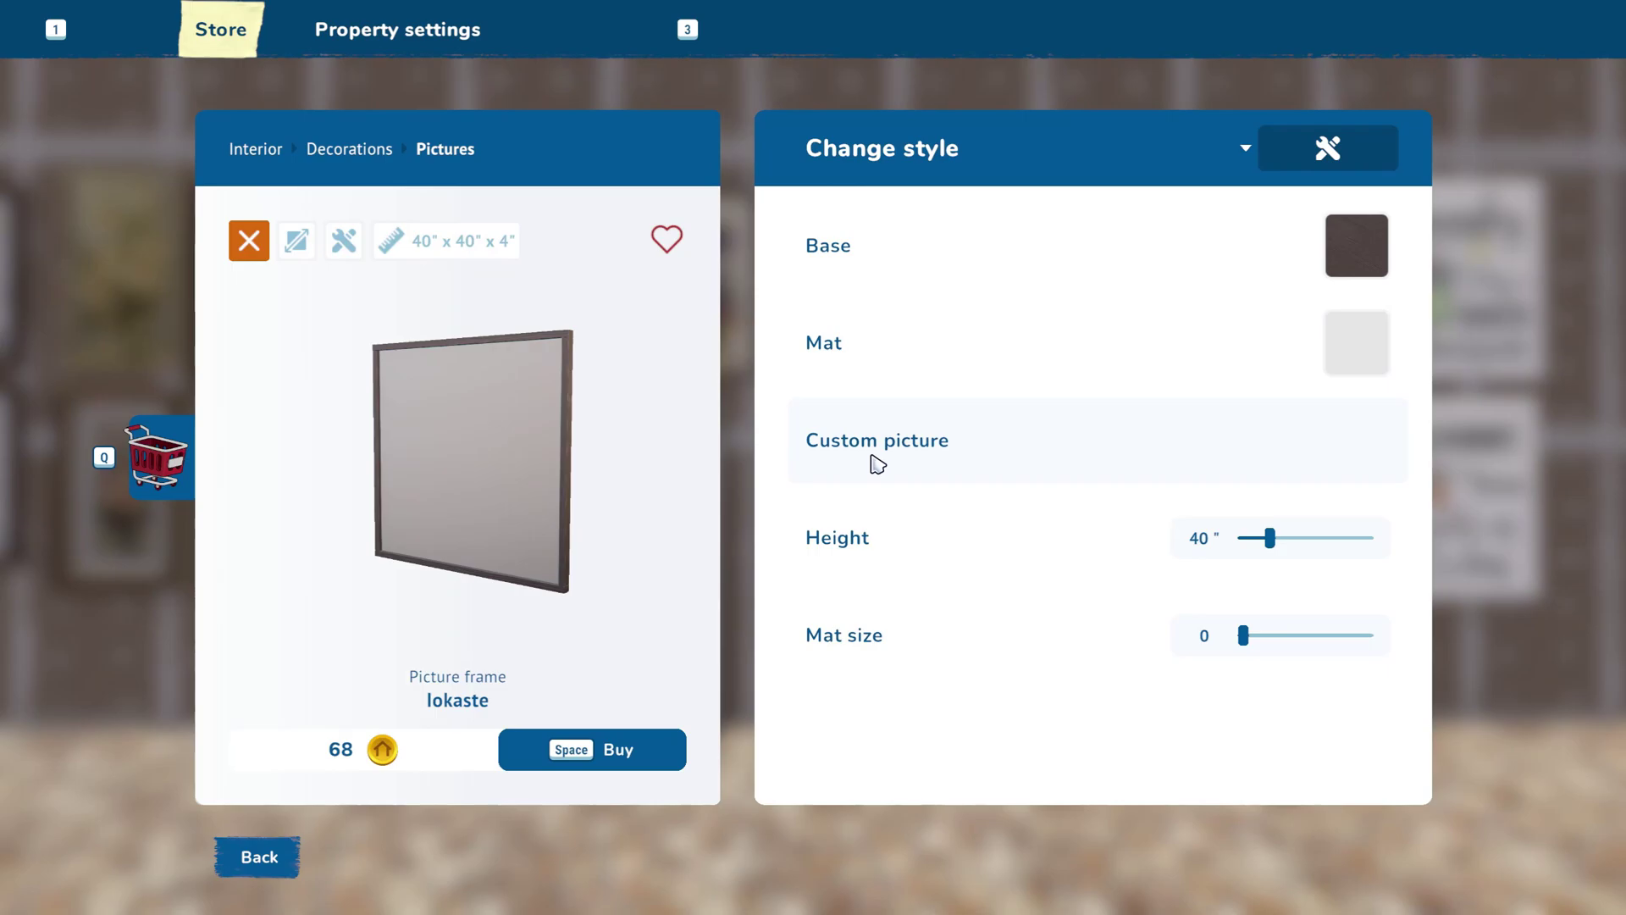
left_click(878, 464)
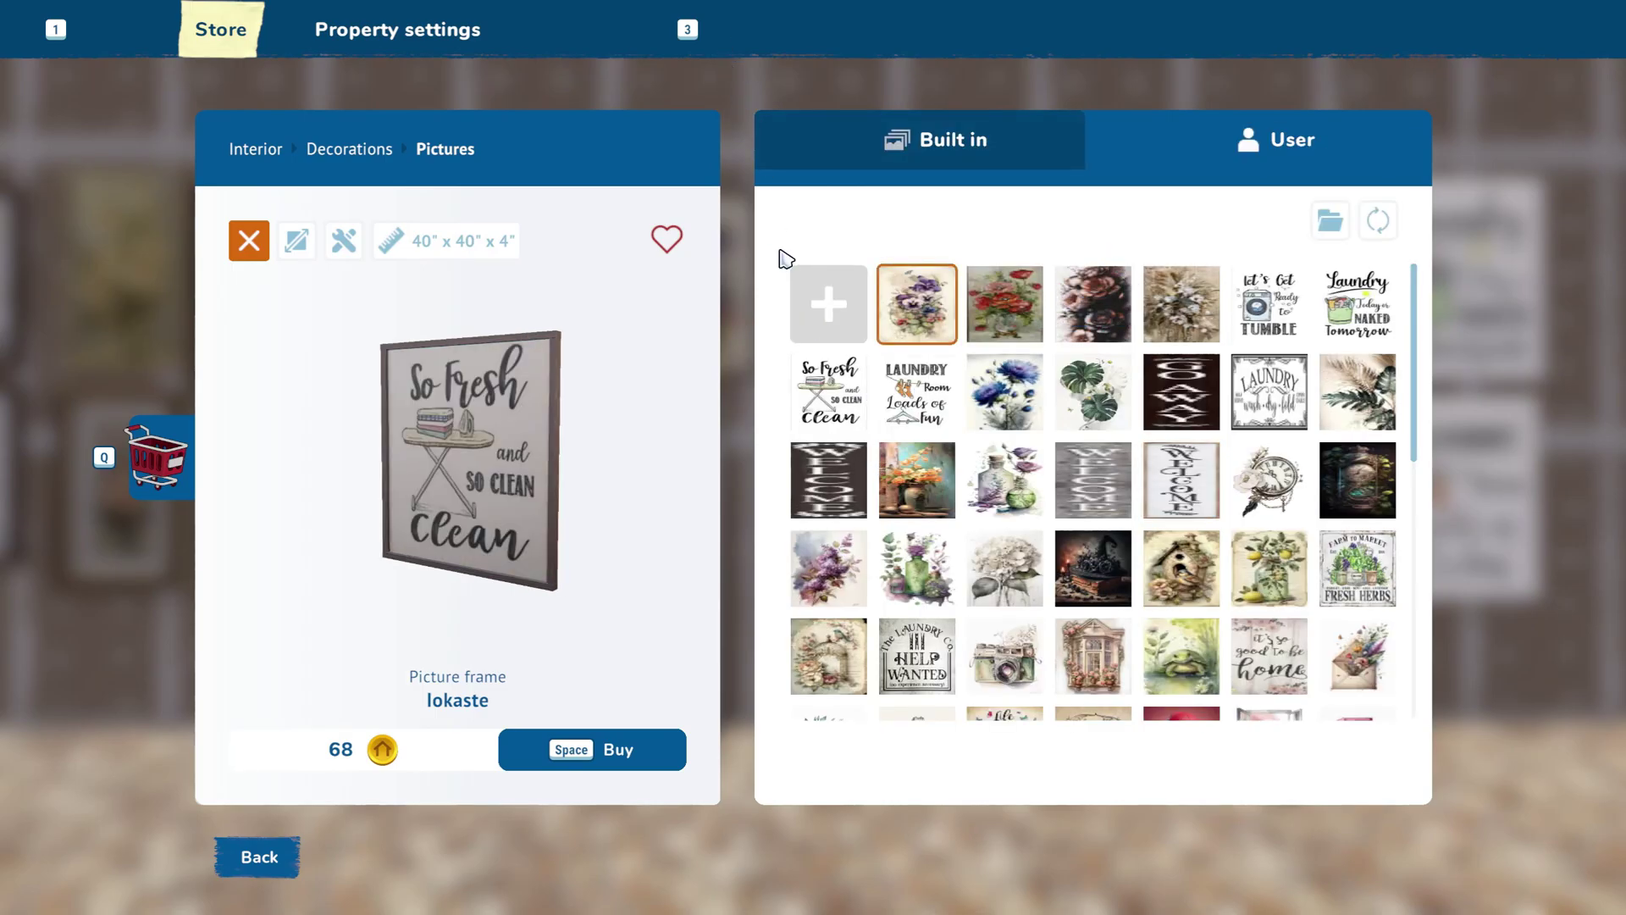
left_click(826, 479)
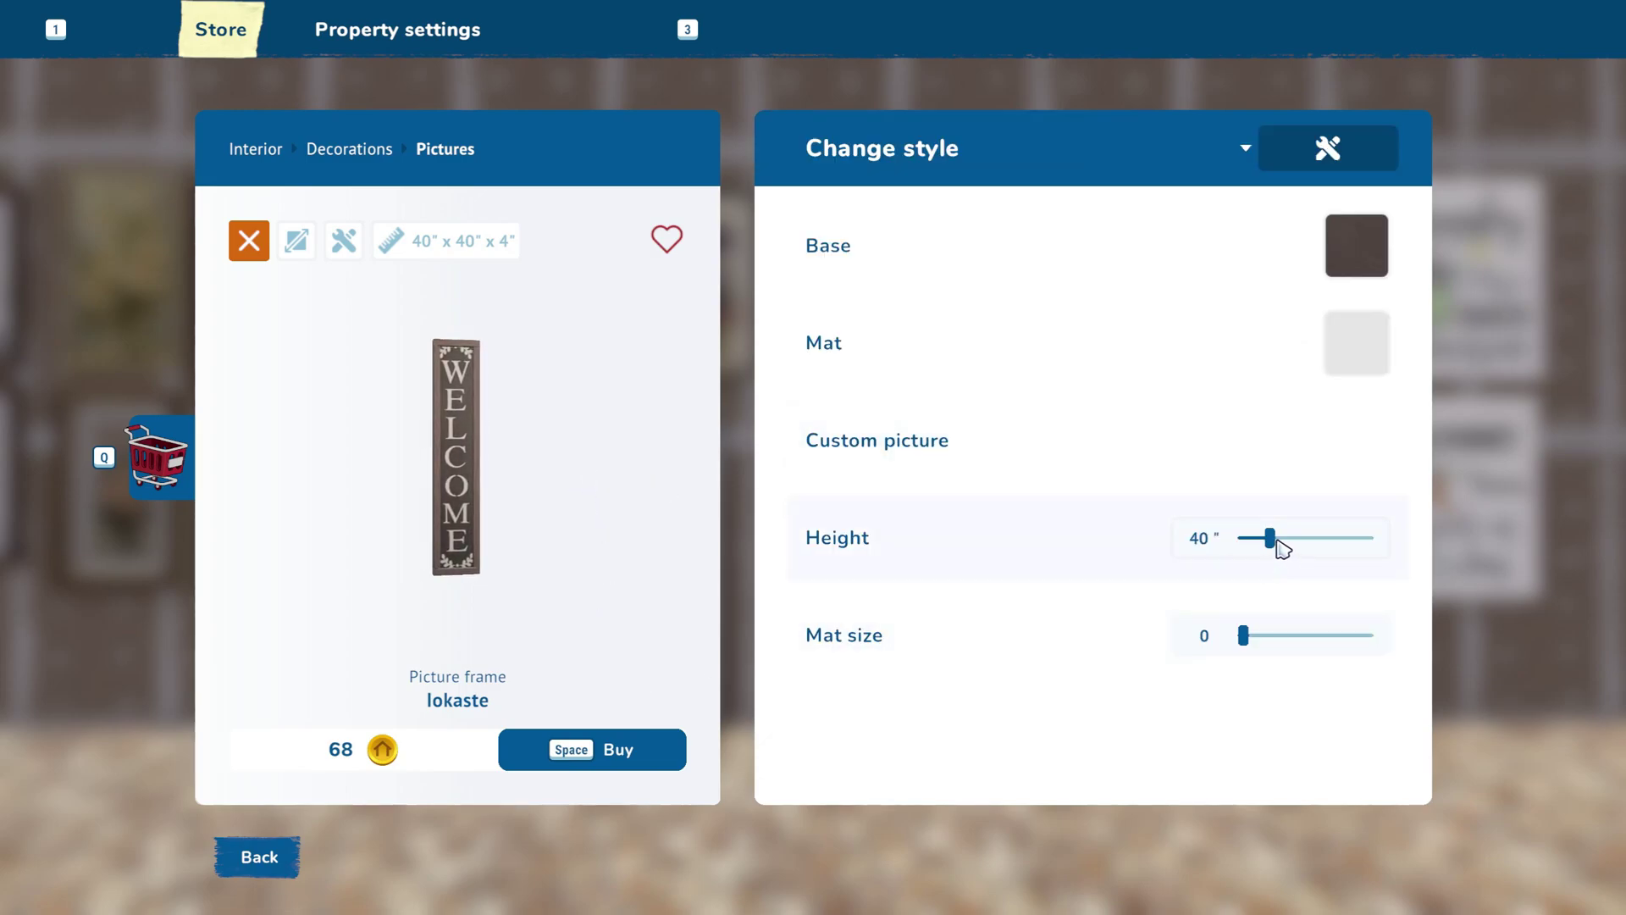
left_click_drag(1278, 543, 1295, 546)
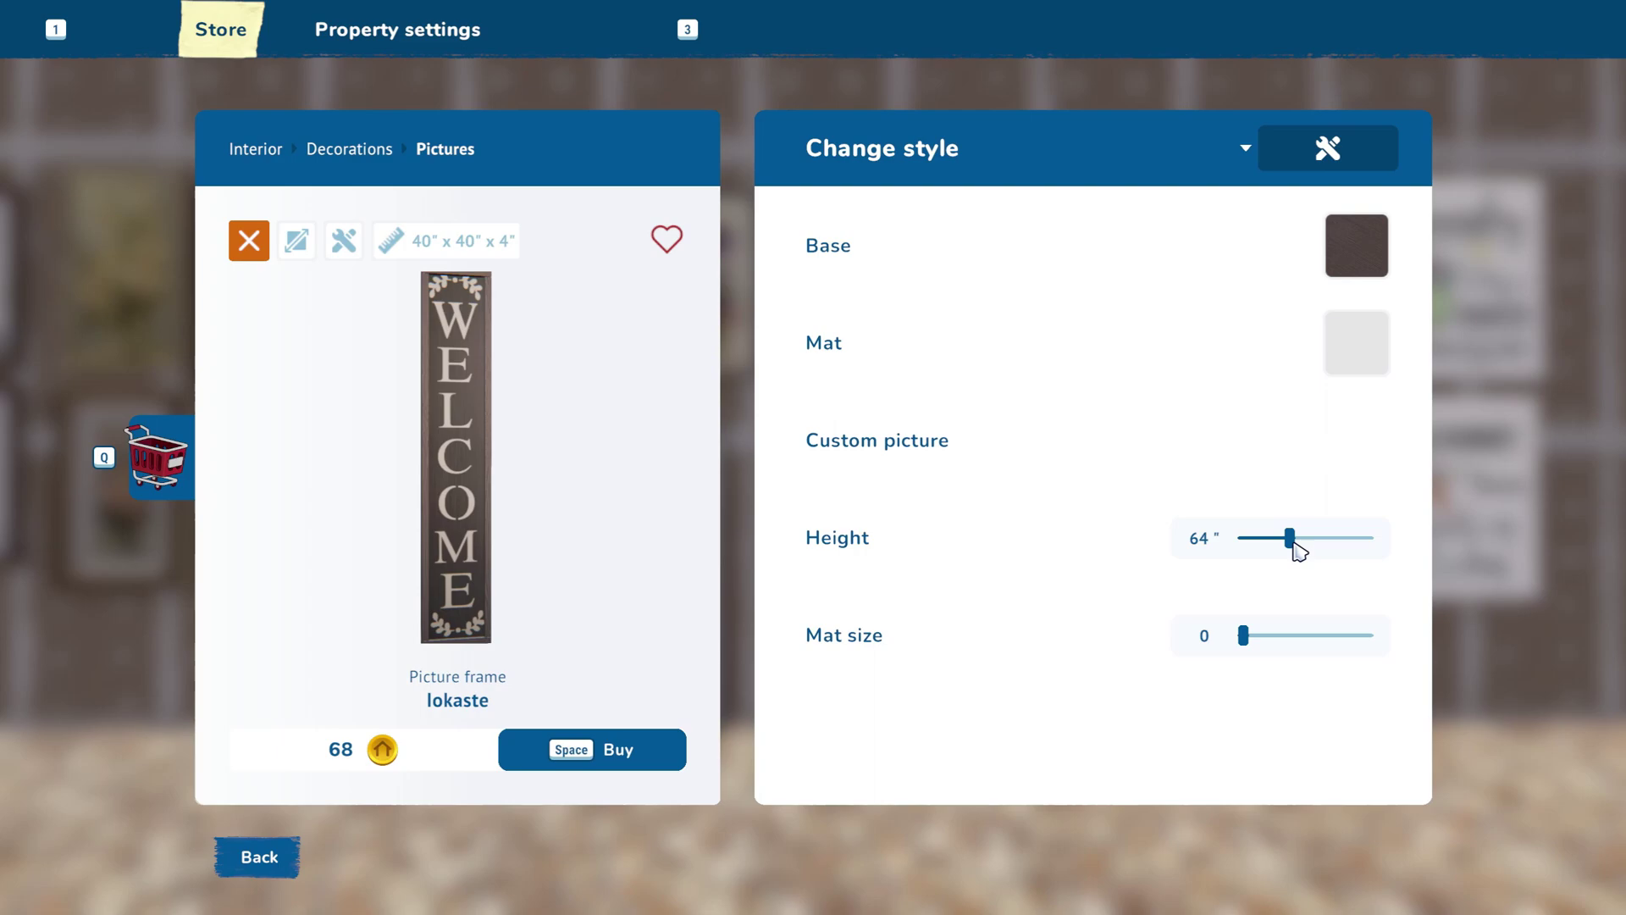
left_click(618, 750)
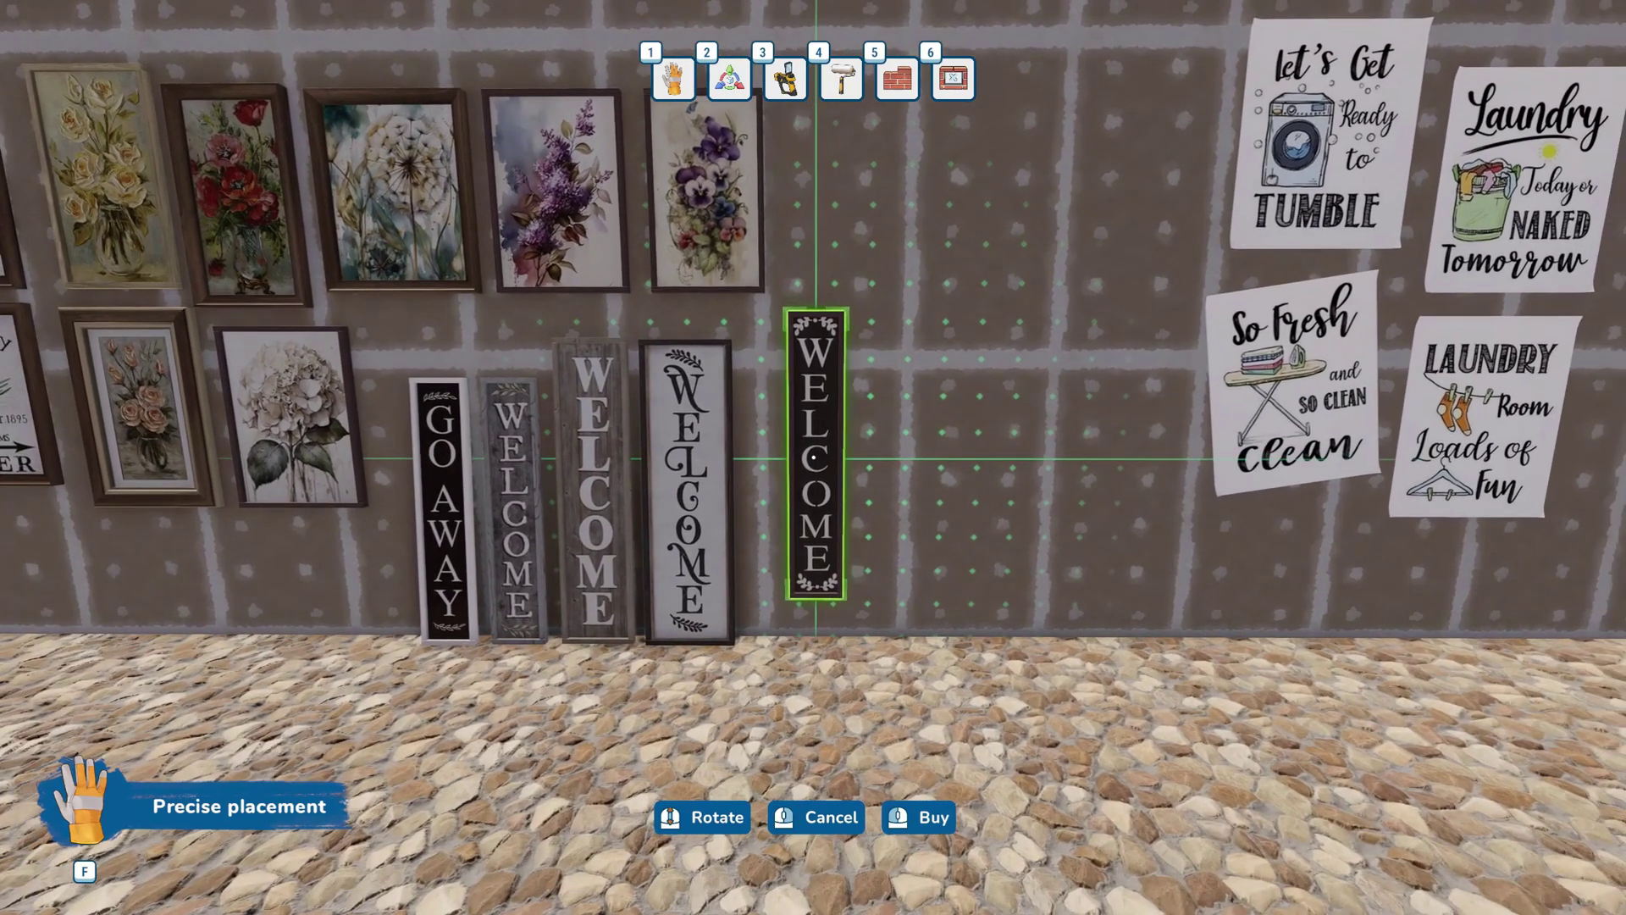
left_click(813, 457)
Step: Equip the Transform tool and set it to Resize mode
key("Tab")
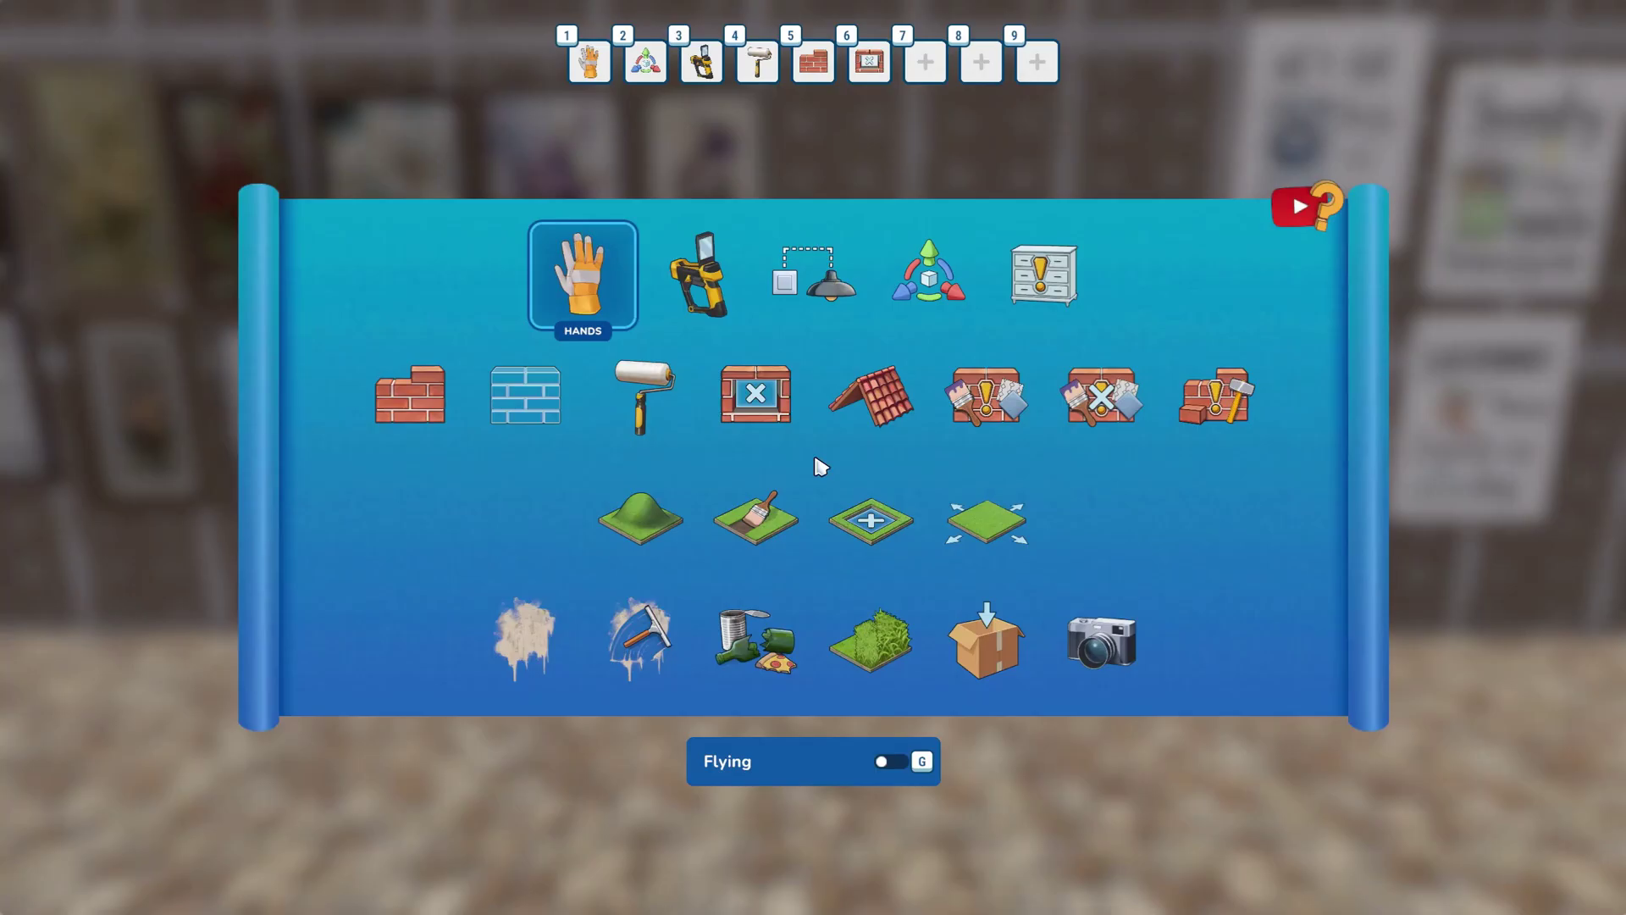
left_click(929, 272)
key("w")
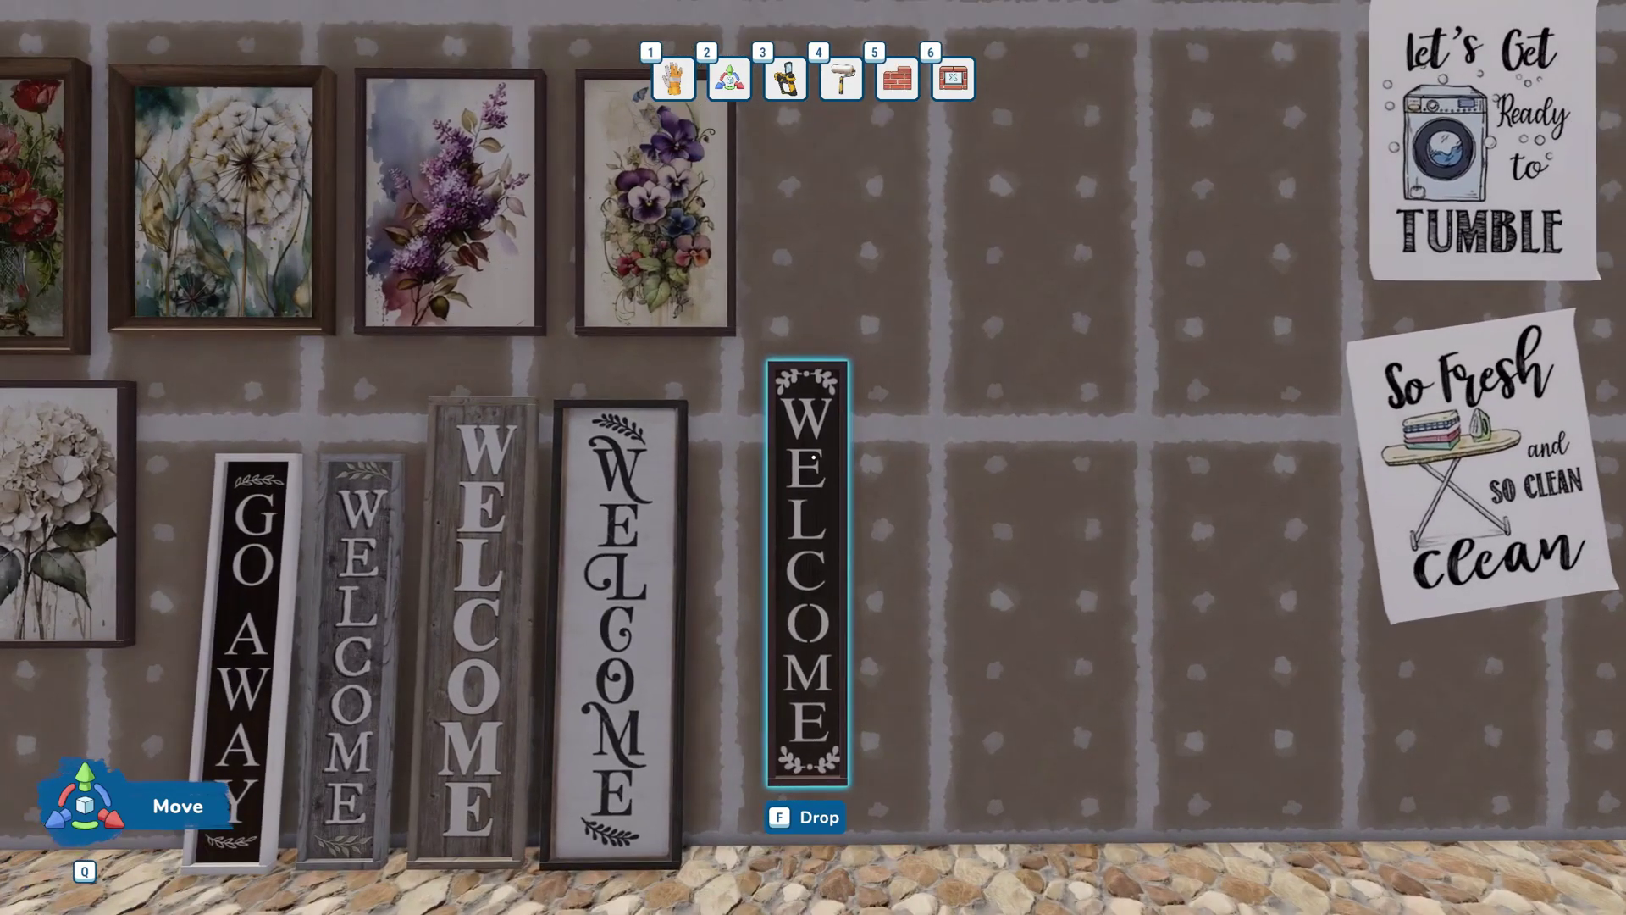
key("q")
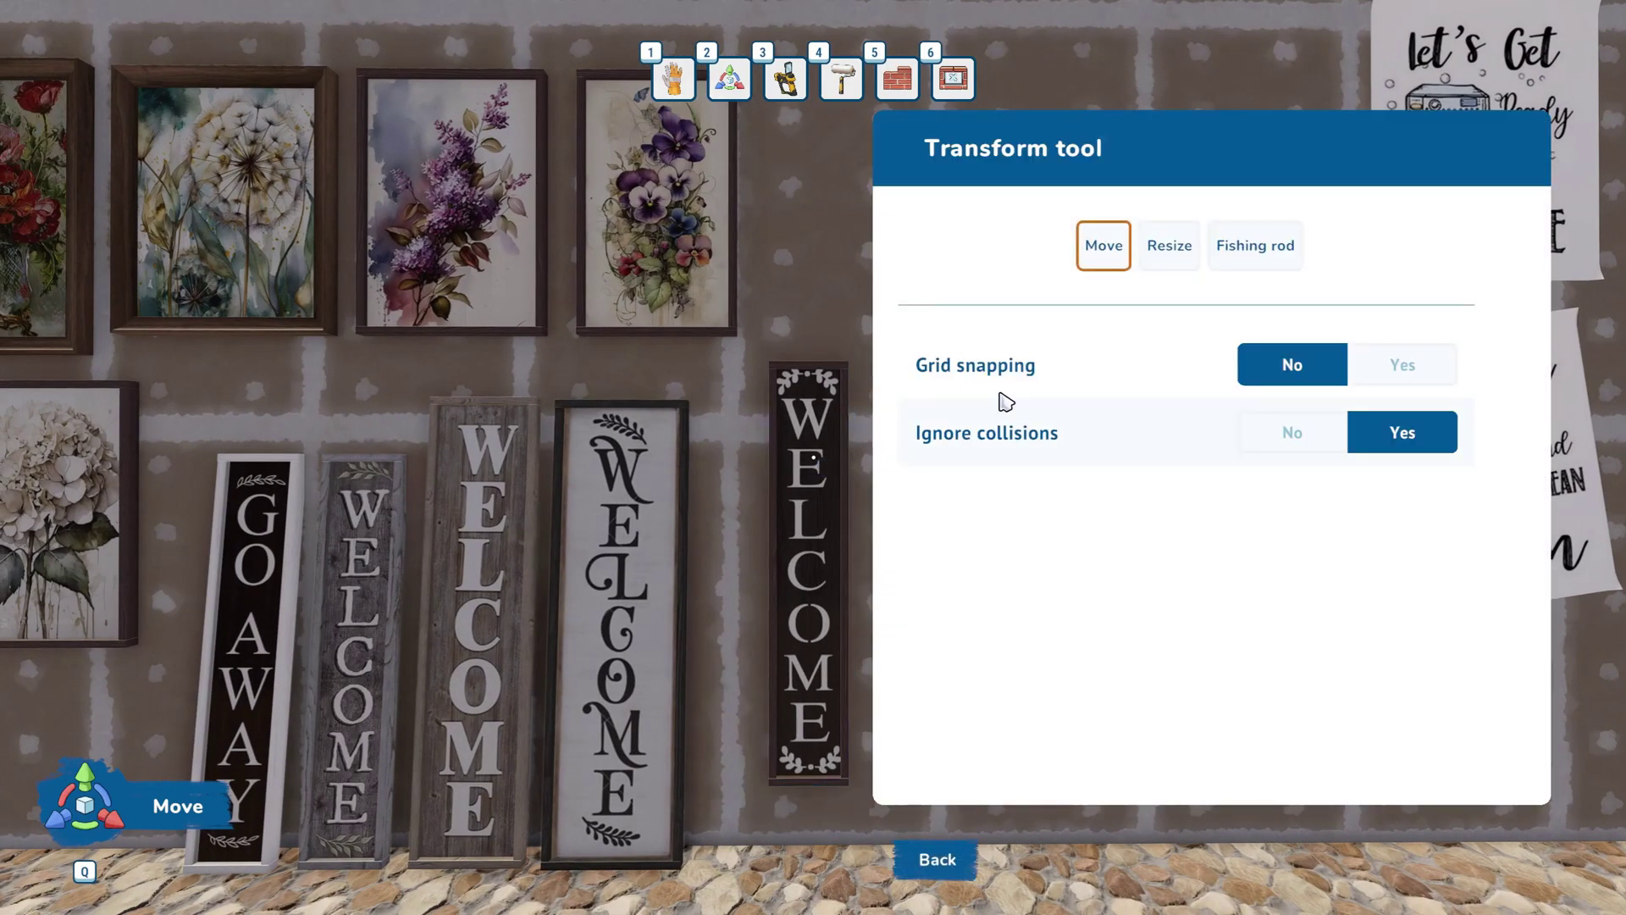
left_click(1169, 243)
key("Escape")
Step: Resize the dark WELCOME sign on the wall, making its frame wider and taller
left_click(814, 458)
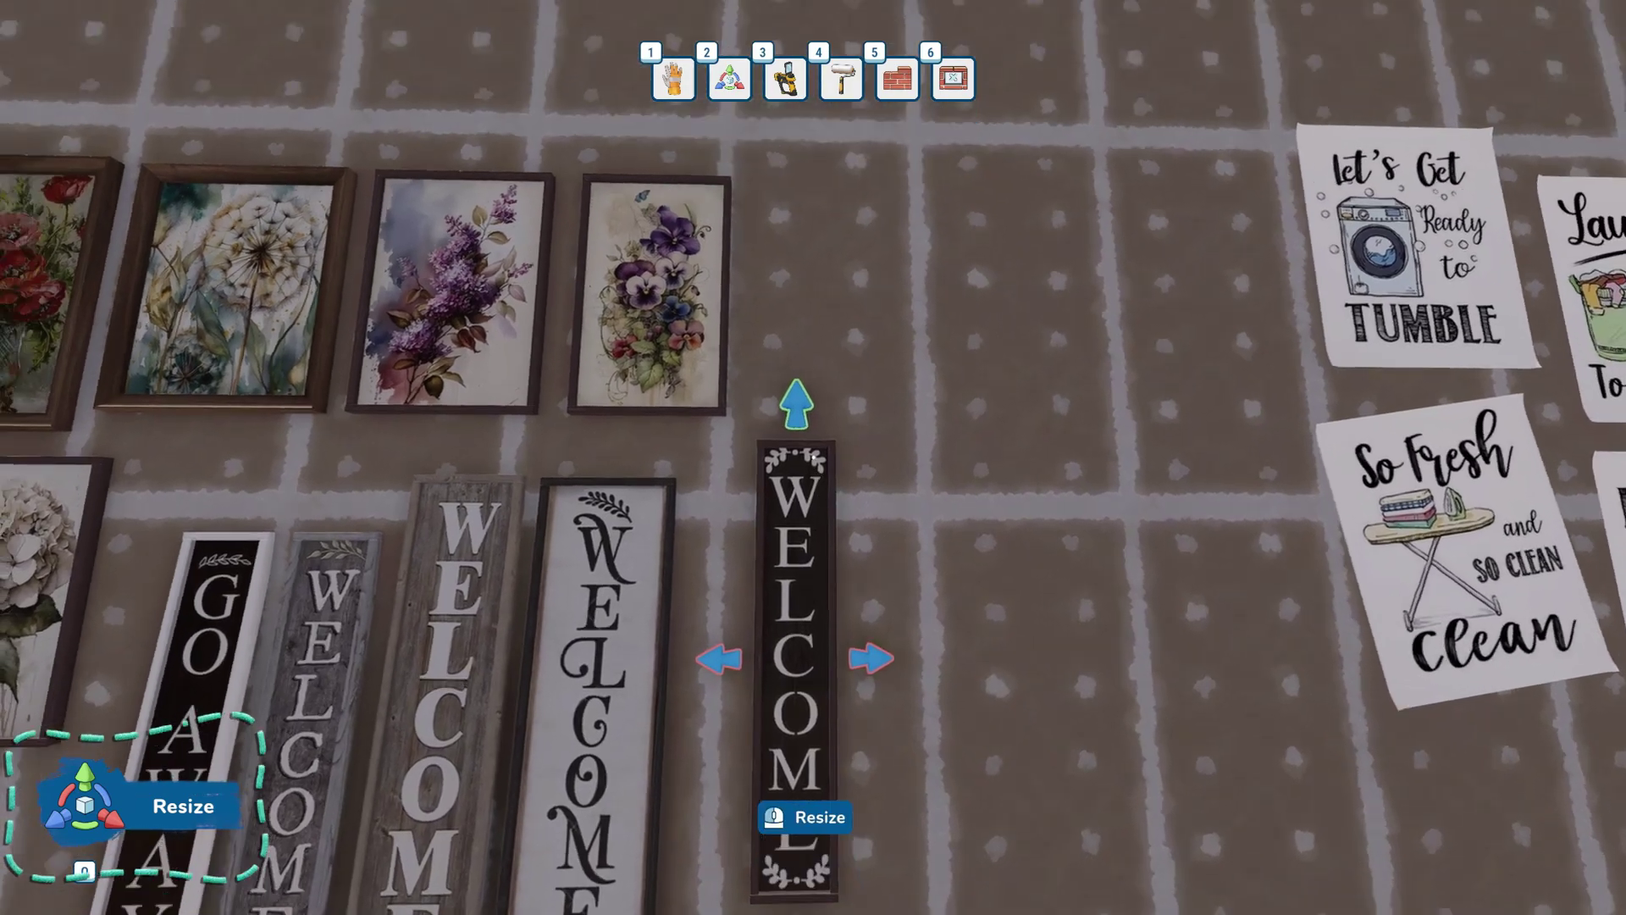
left_click_drag(813, 457, 813, 458)
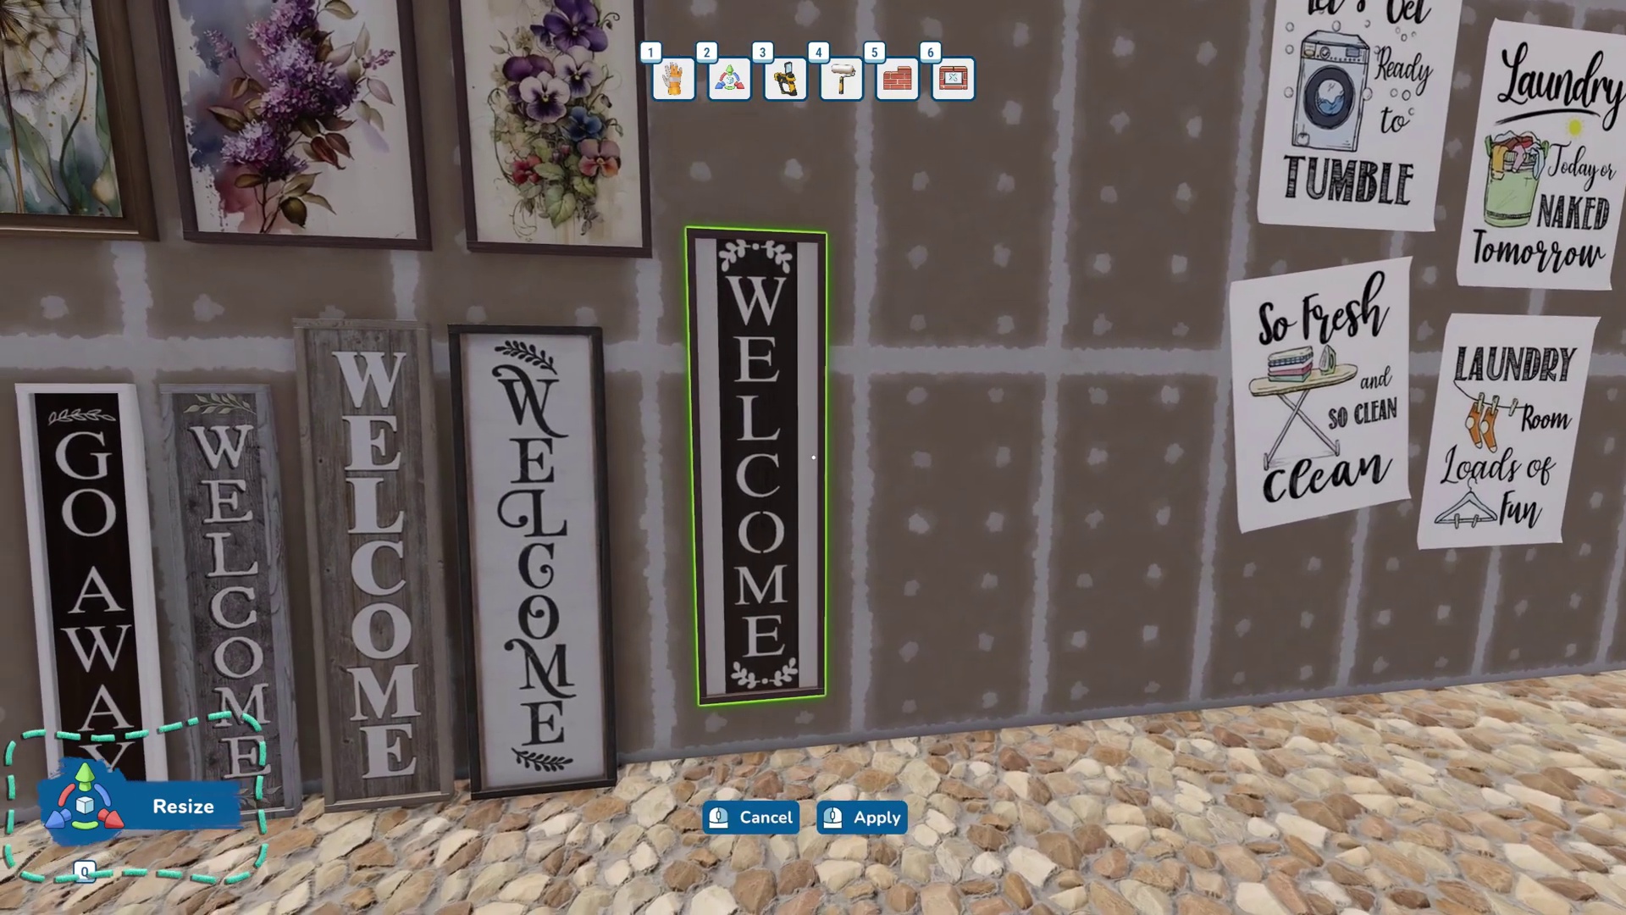
left_click(813, 458)
left_click(813, 456)
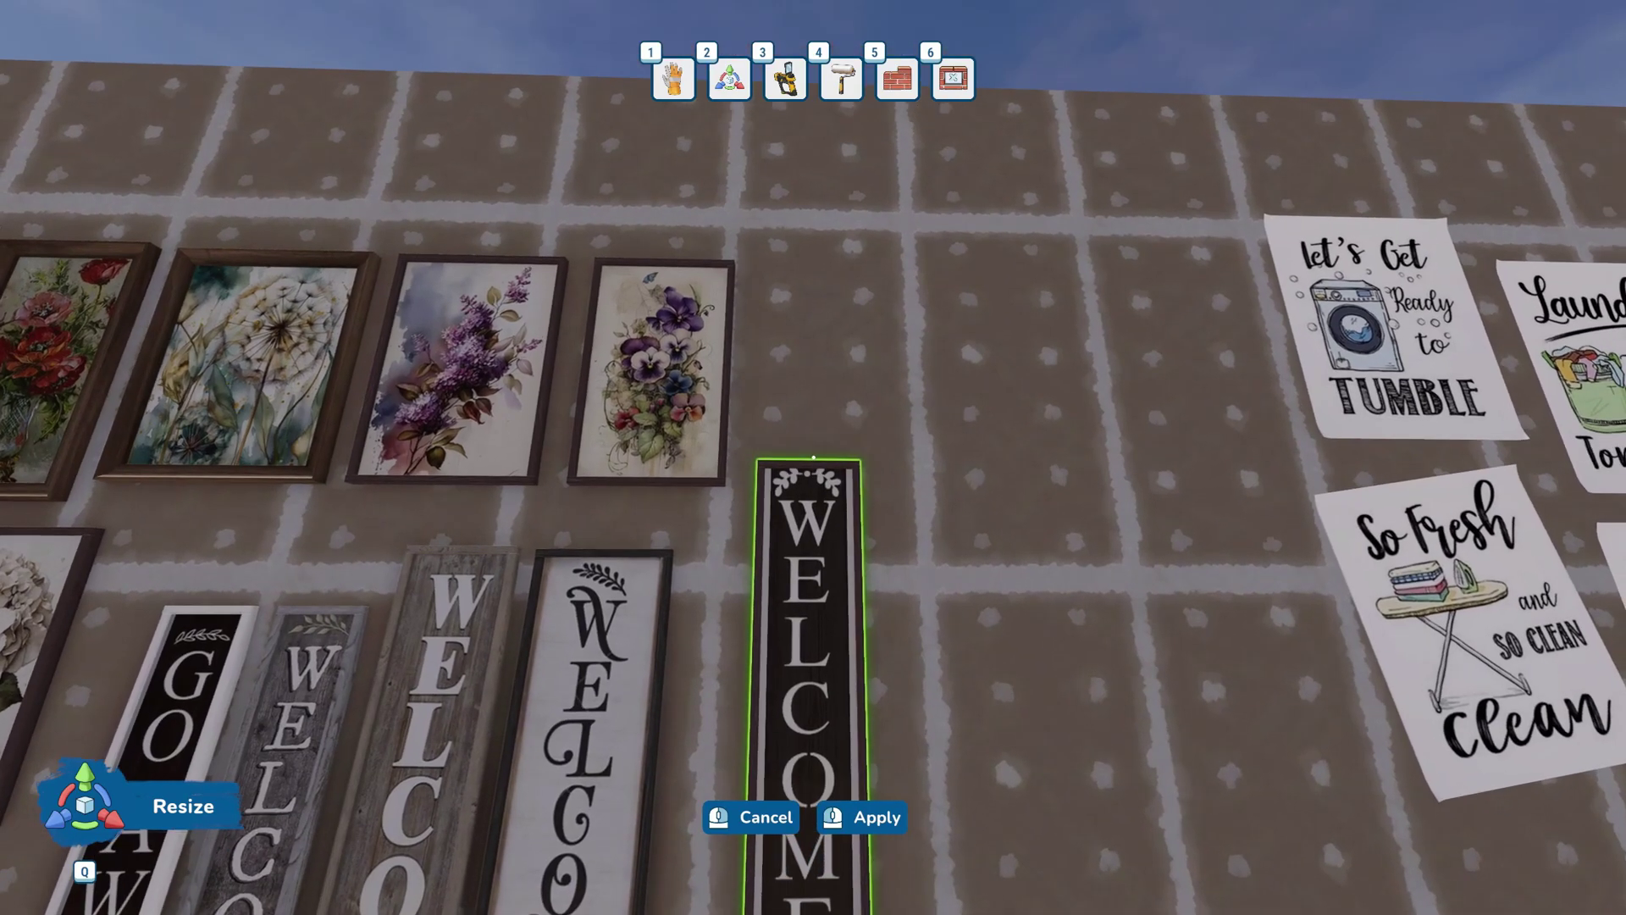
left_click(813, 455)
key("s")
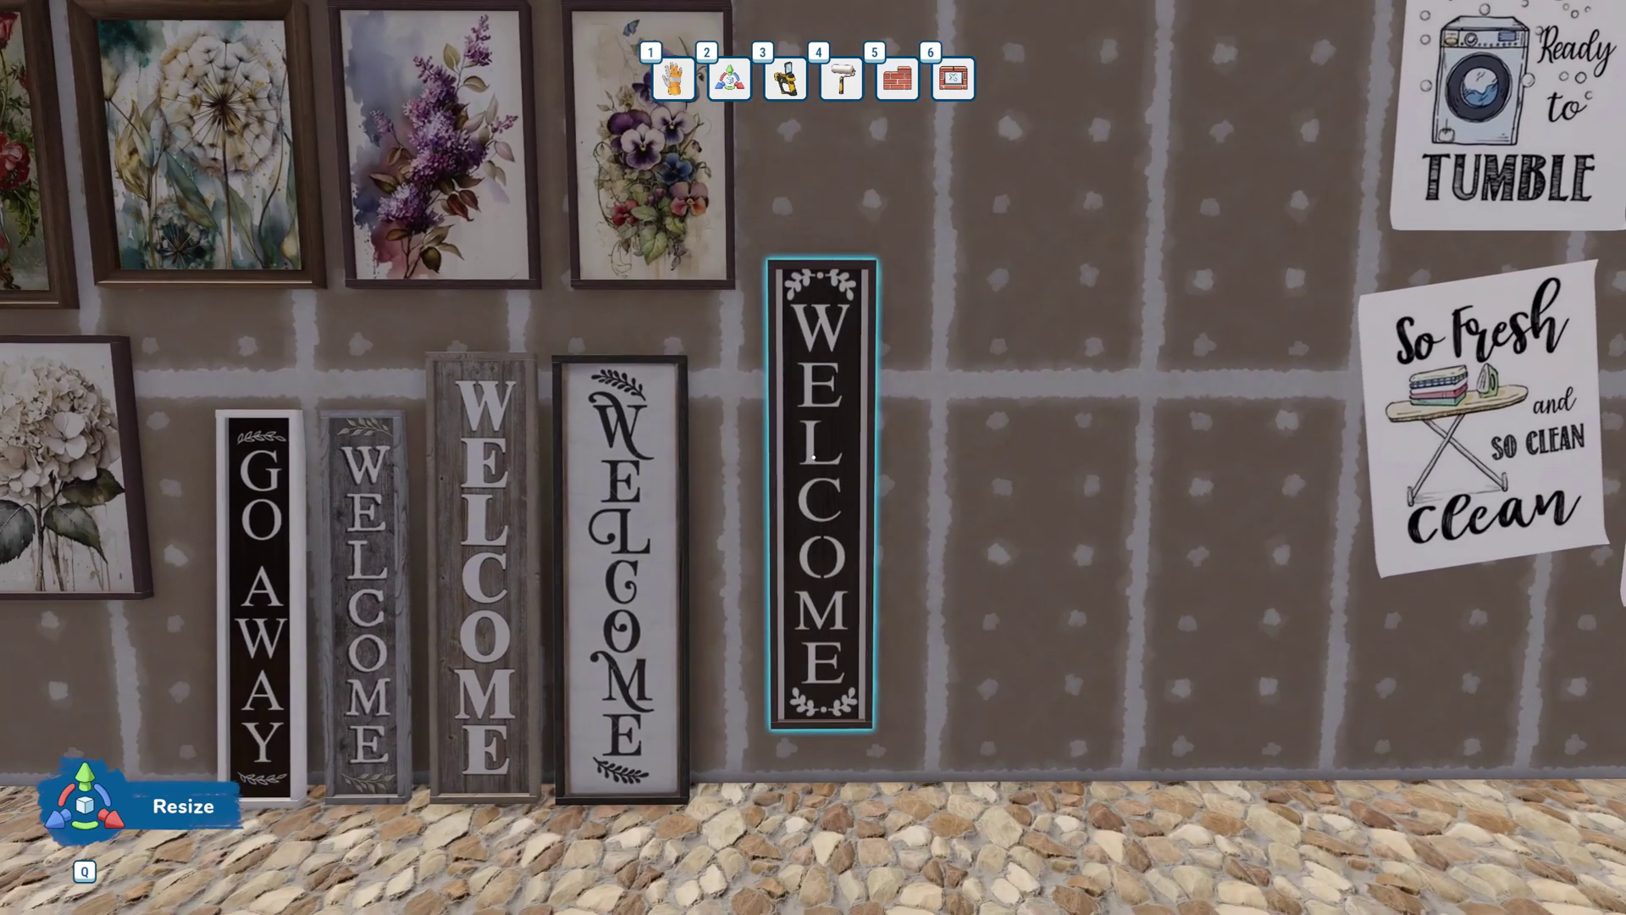
Step: Set the Transform tool to Move mode for the dark WELCOME sign
key("Tab")
key("w")
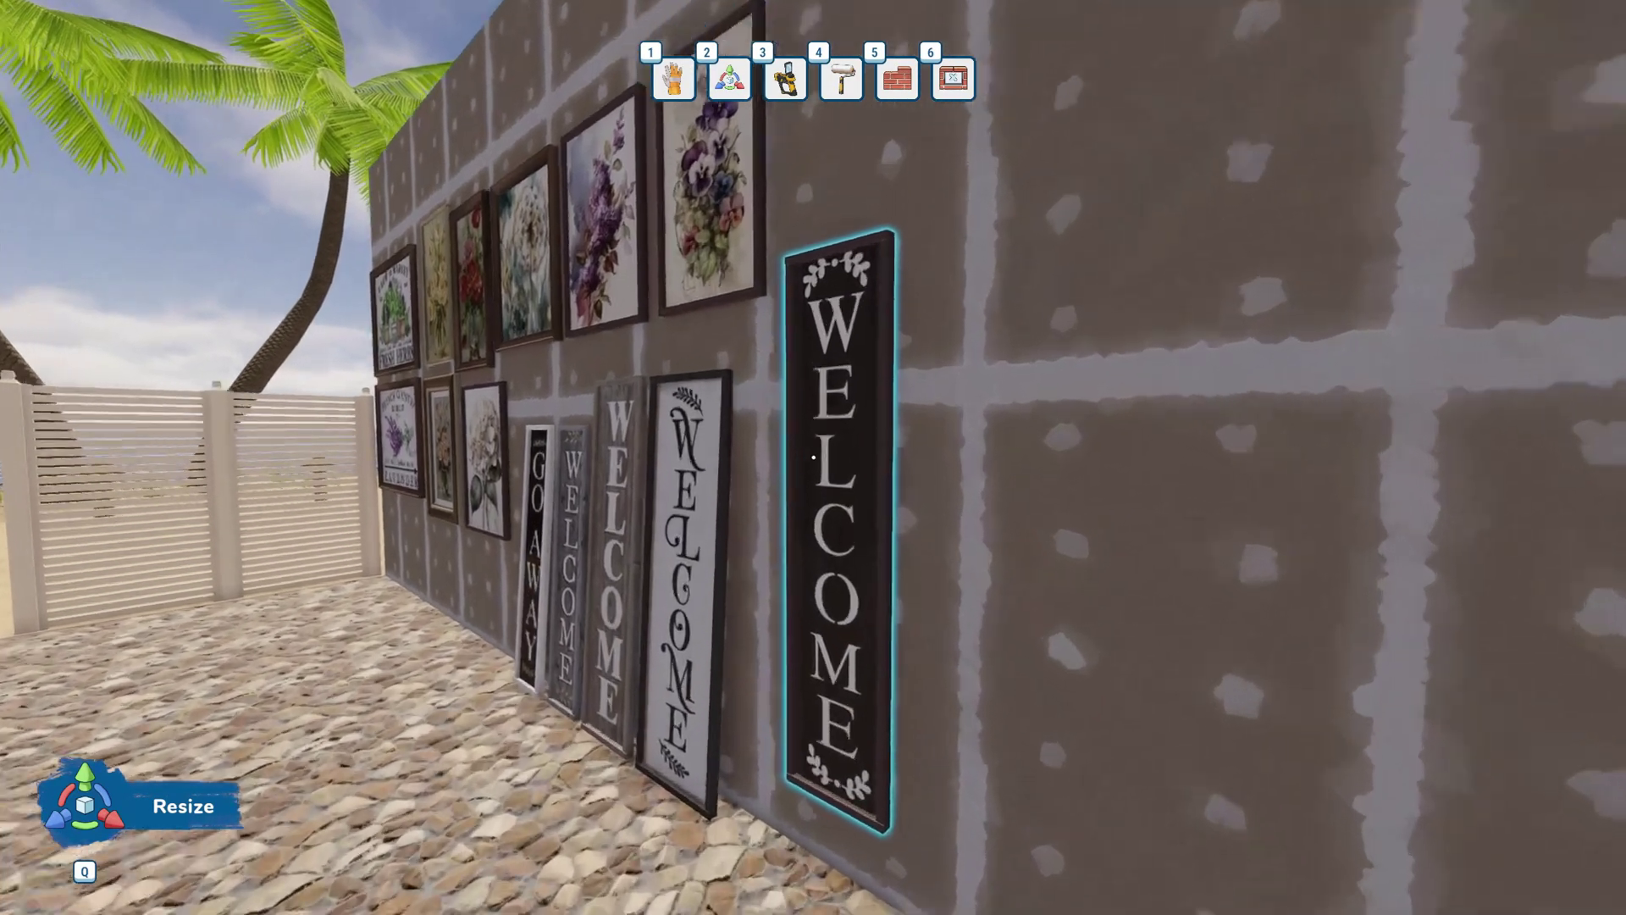
key("q")
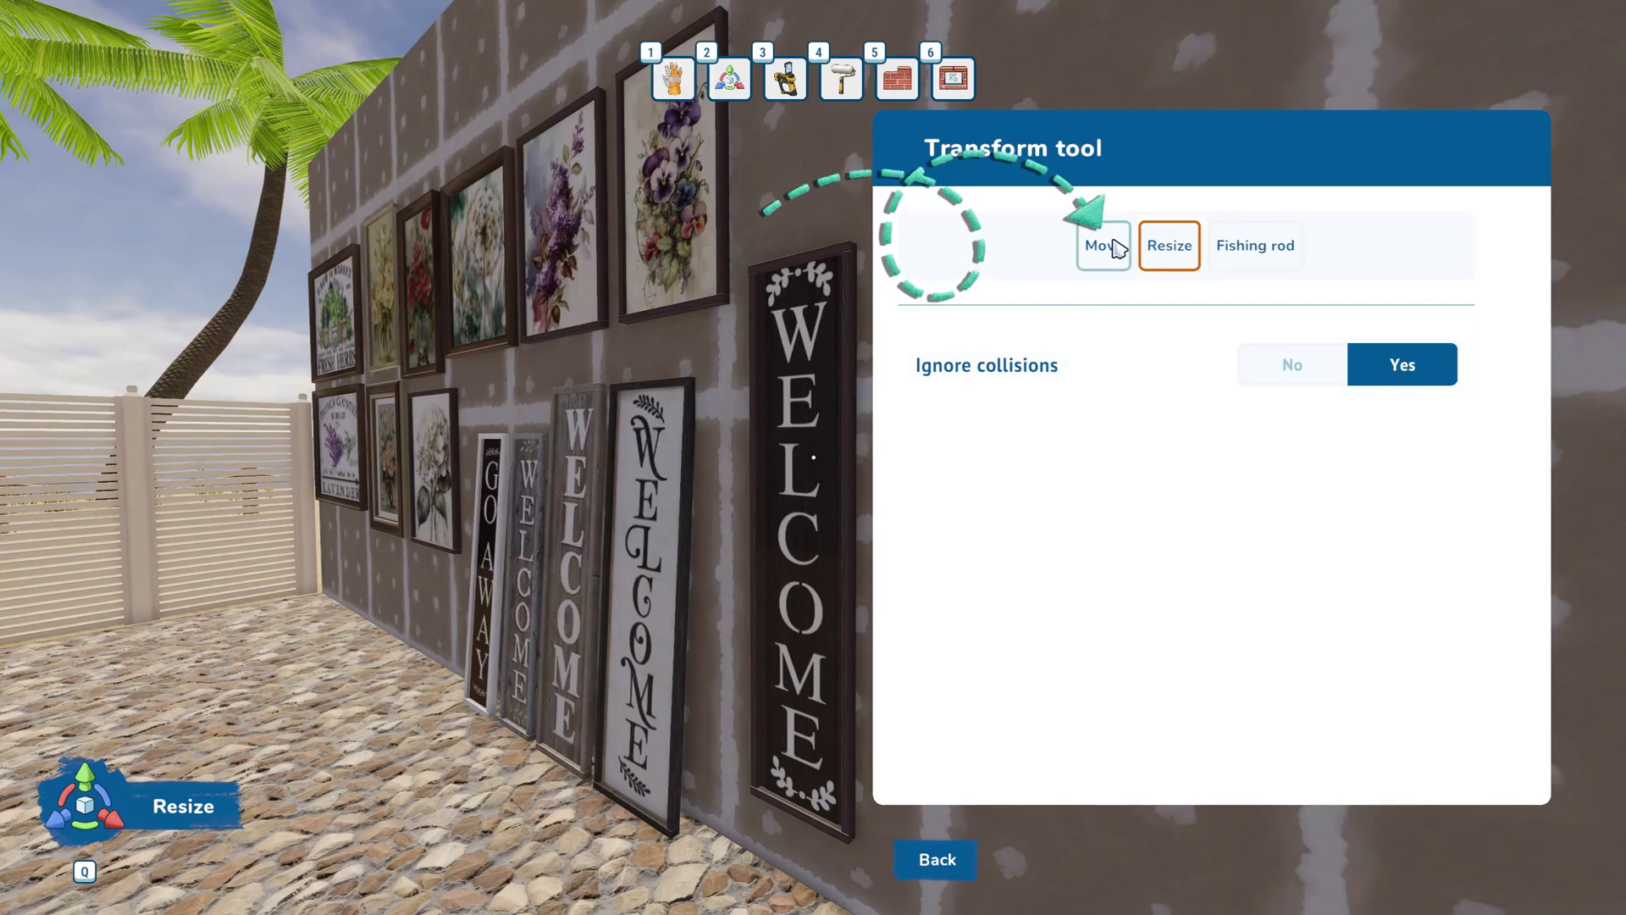
left_click(1122, 269)
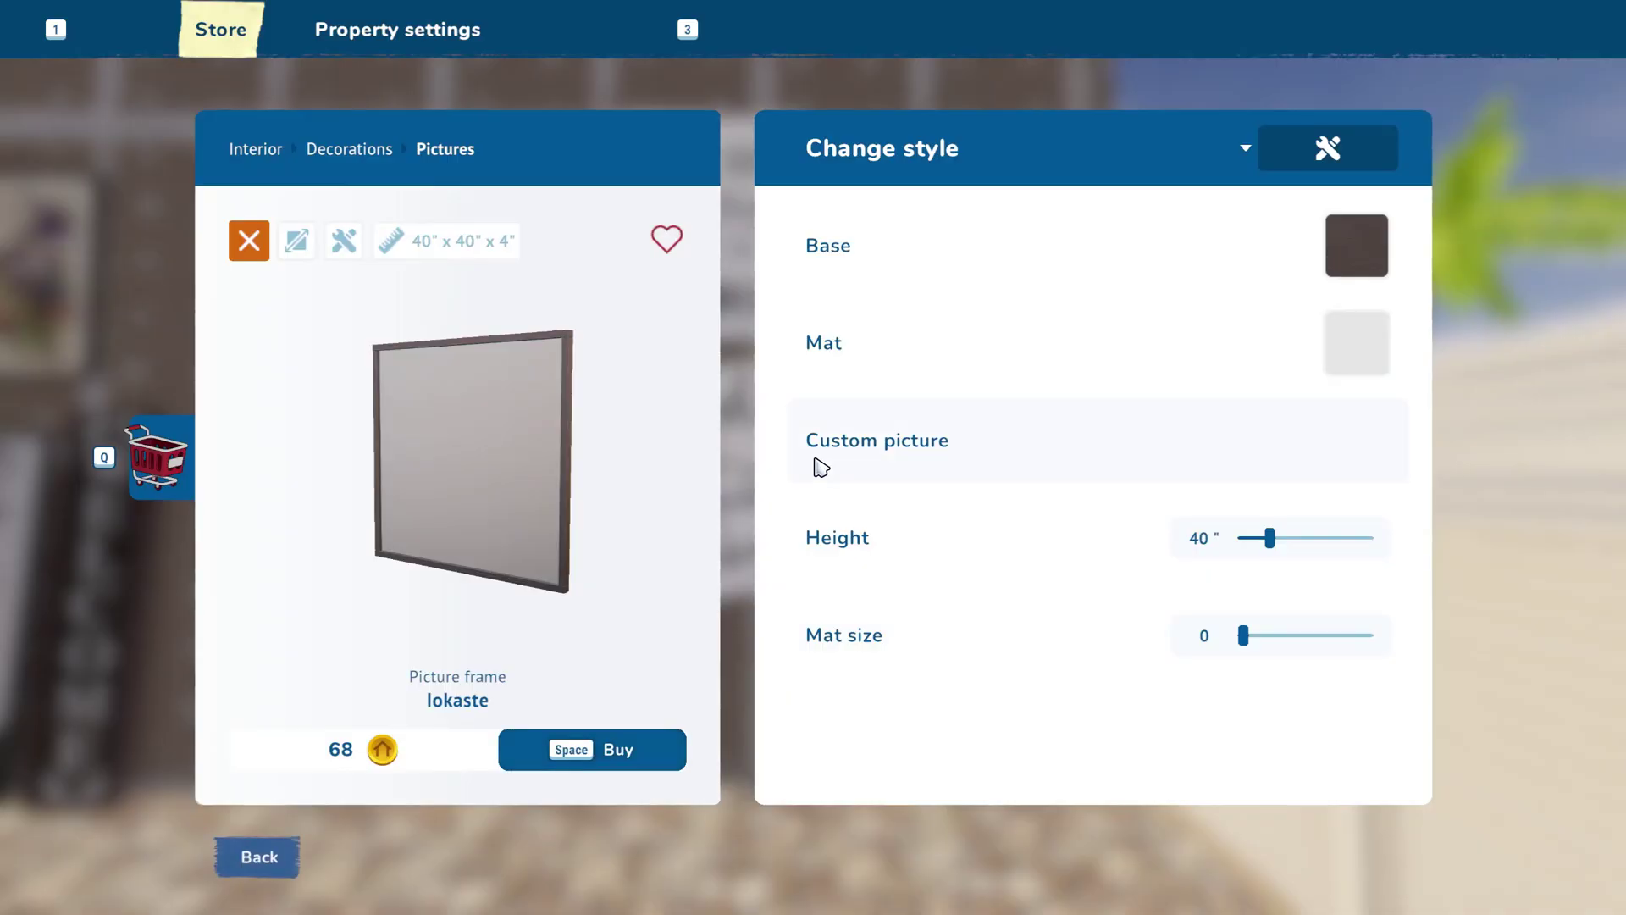
Step: Browse the wall decor items and select the Oddities poster
key("Escape")
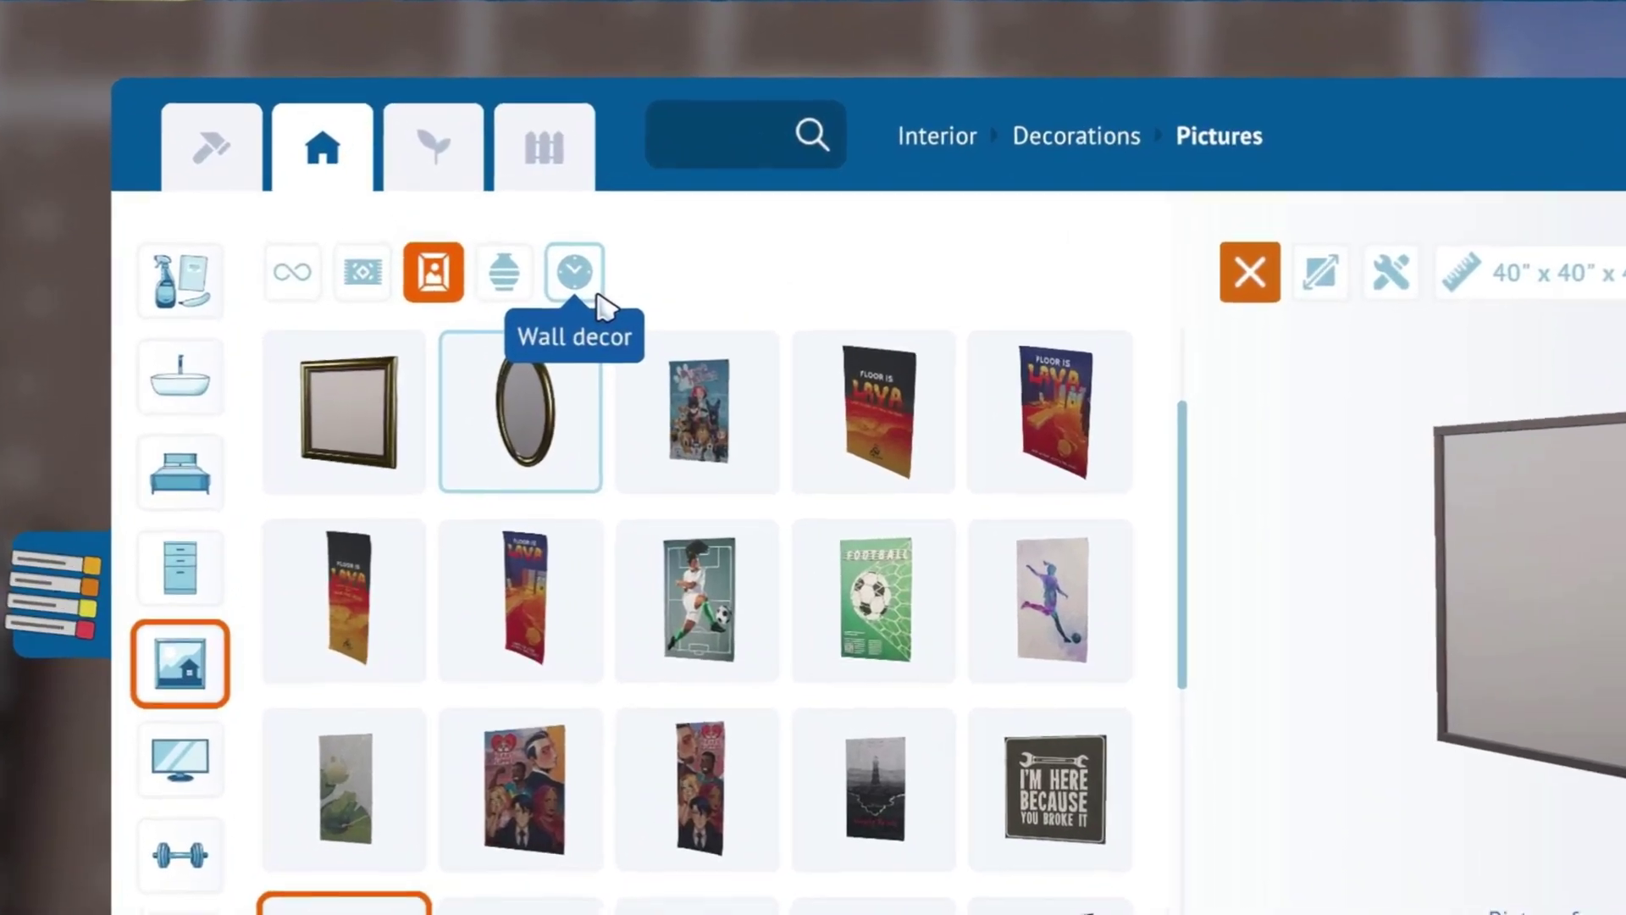
left_click(575, 271)
scroll(855, 452, "down", 2)
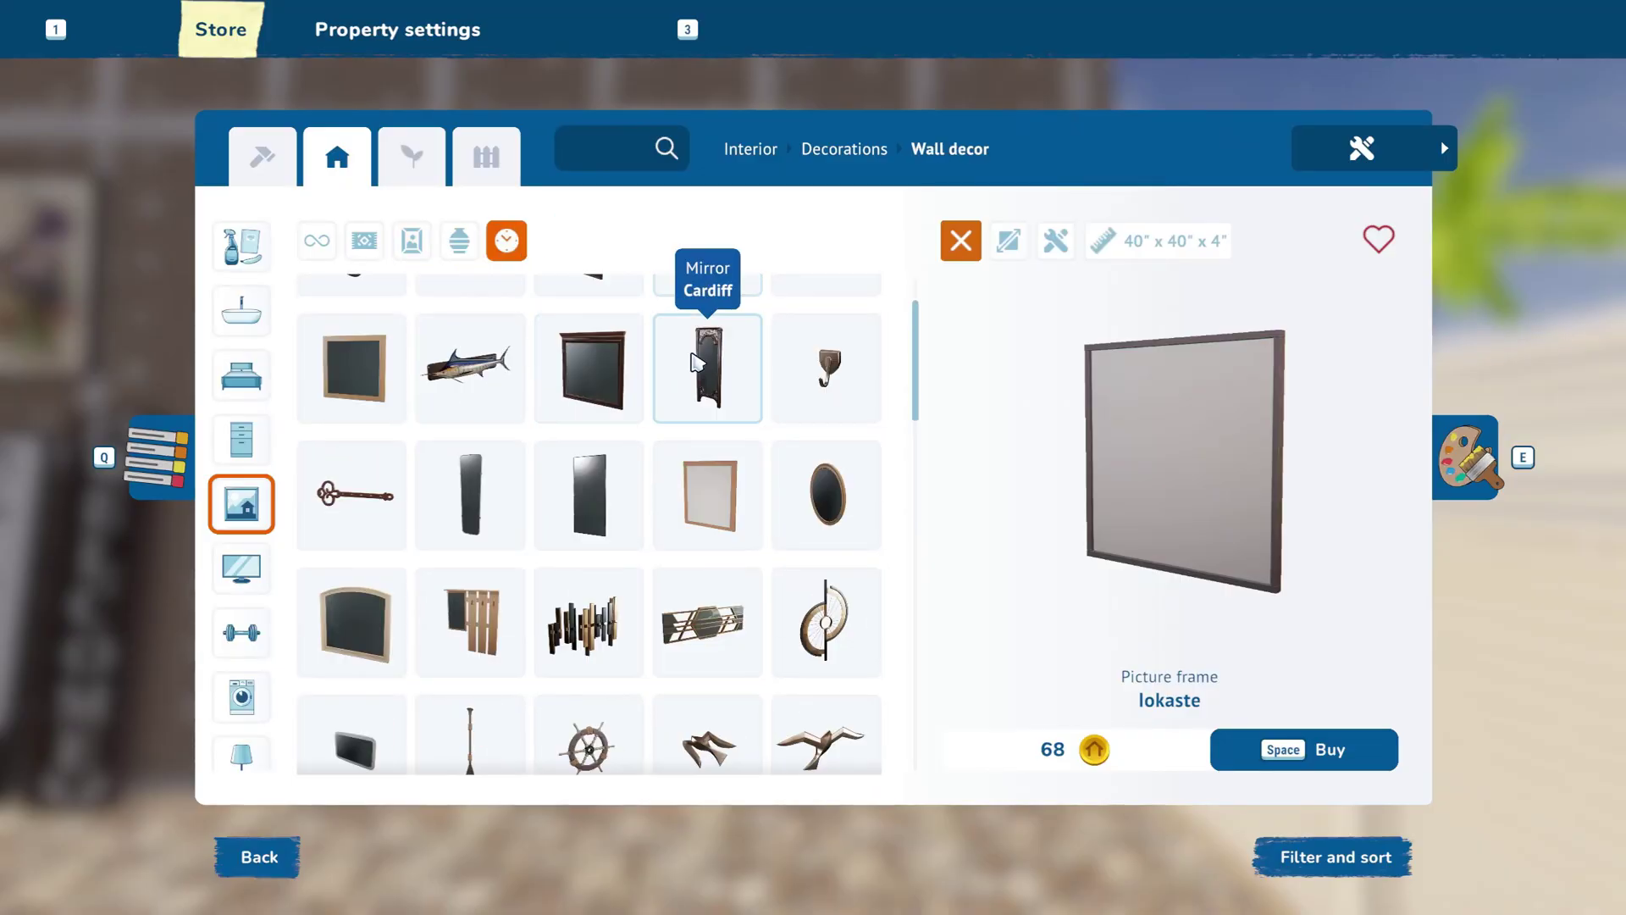
scroll(696, 363, "down", 5)
left_click(732, 449)
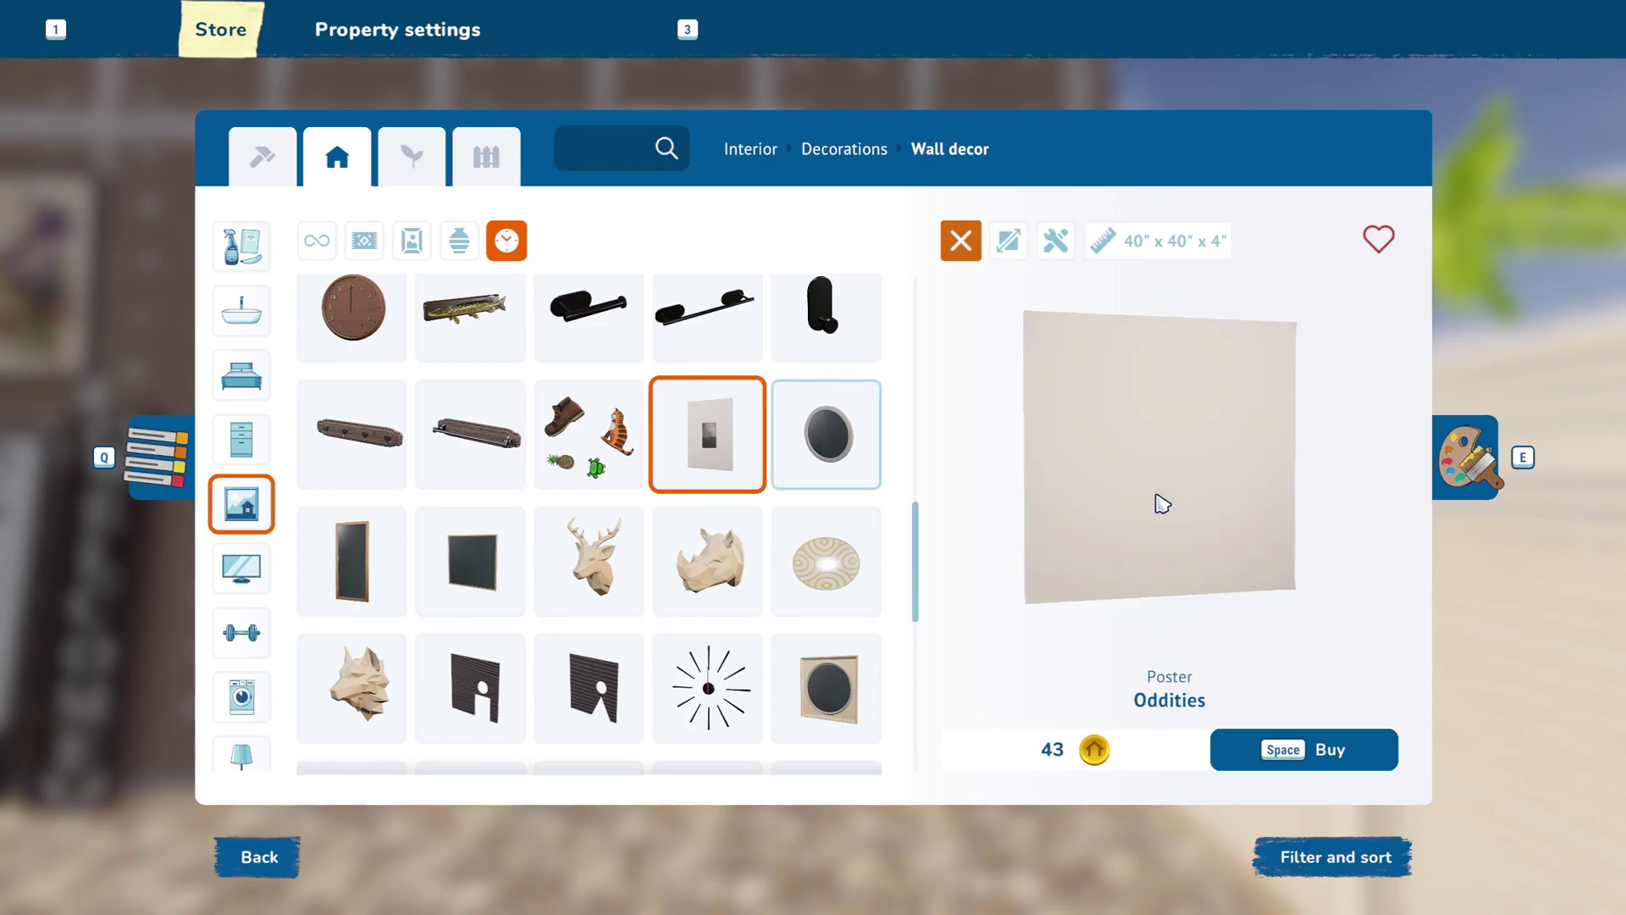
Step: Open the Oddities poster's custom picture choices and the folder holding the user pictures
left_click(1468, 447)
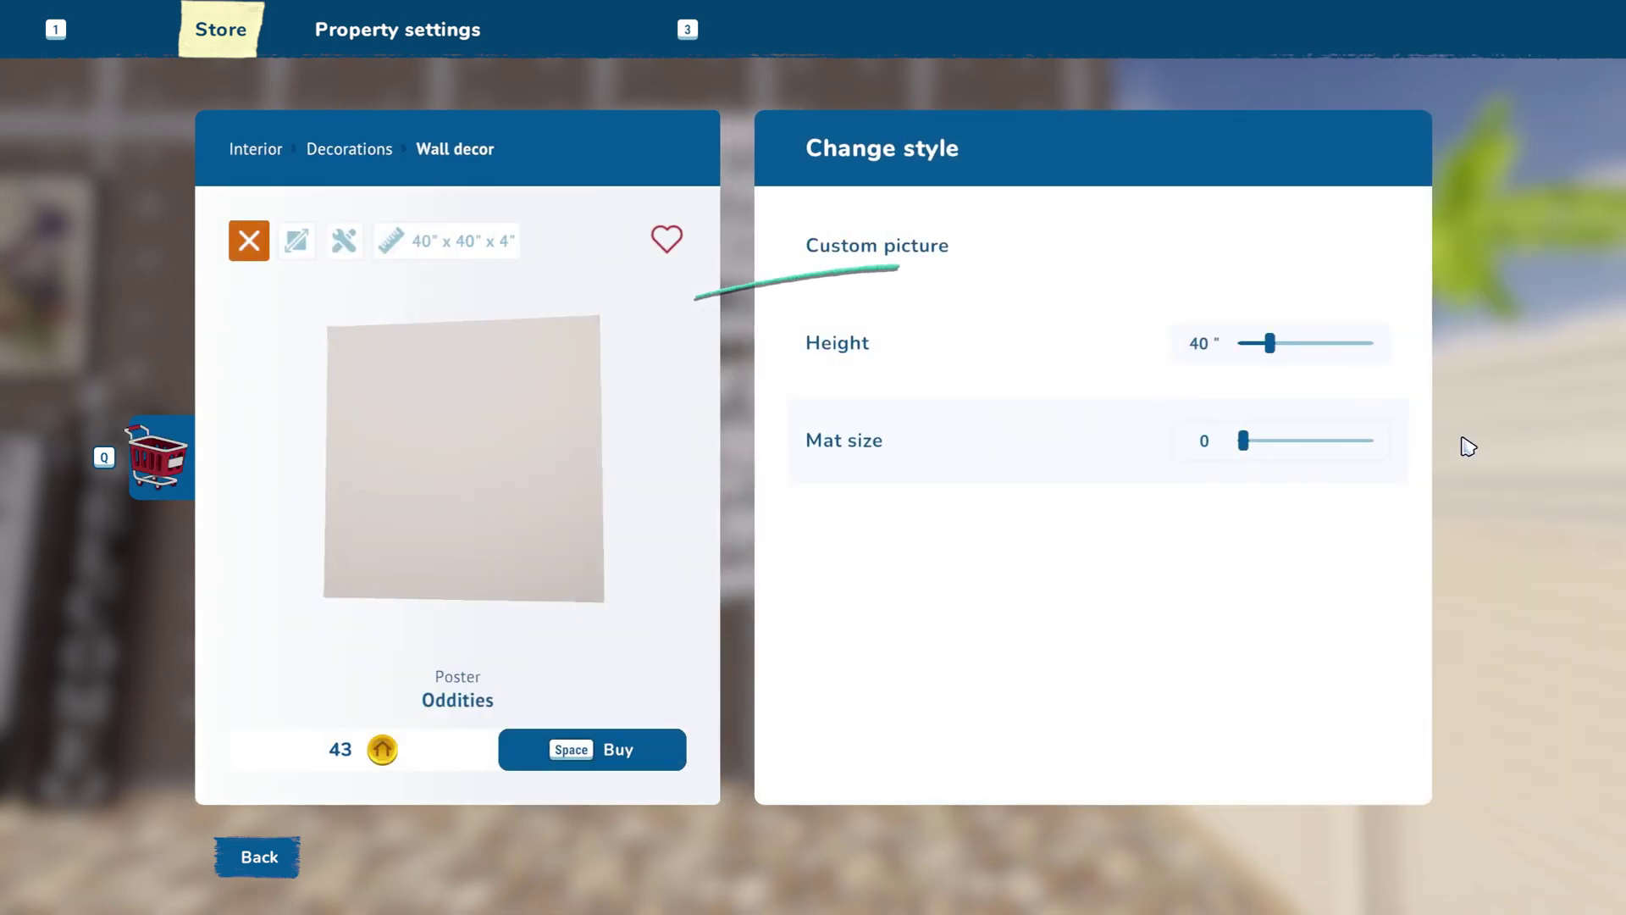
left_click(1000, 280)
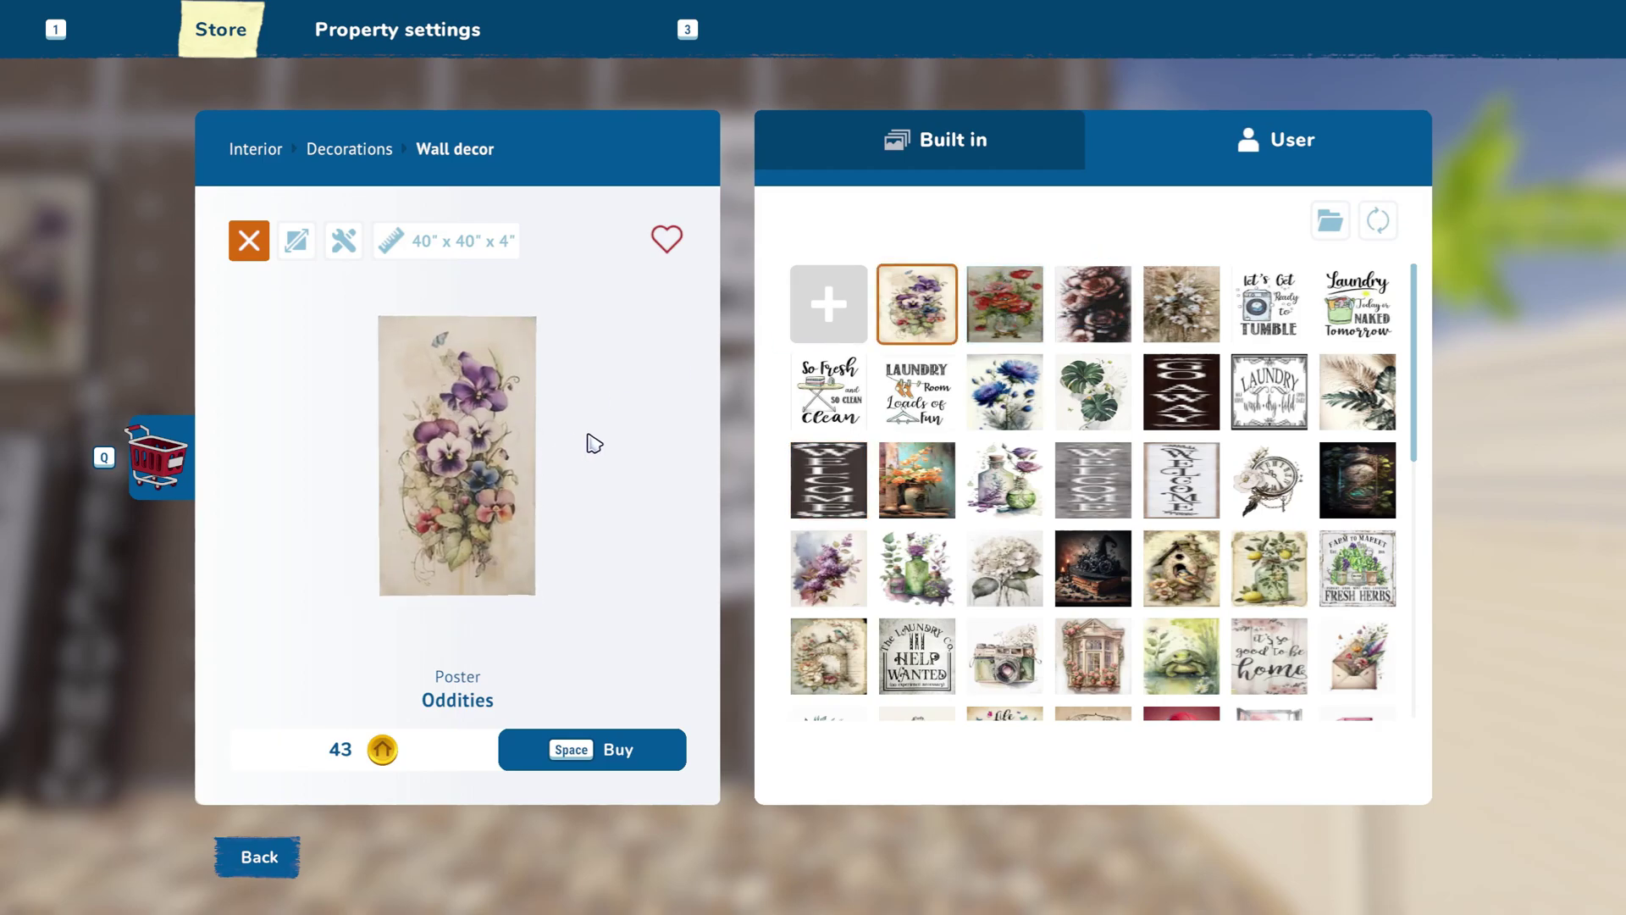
left_click(826, 304)
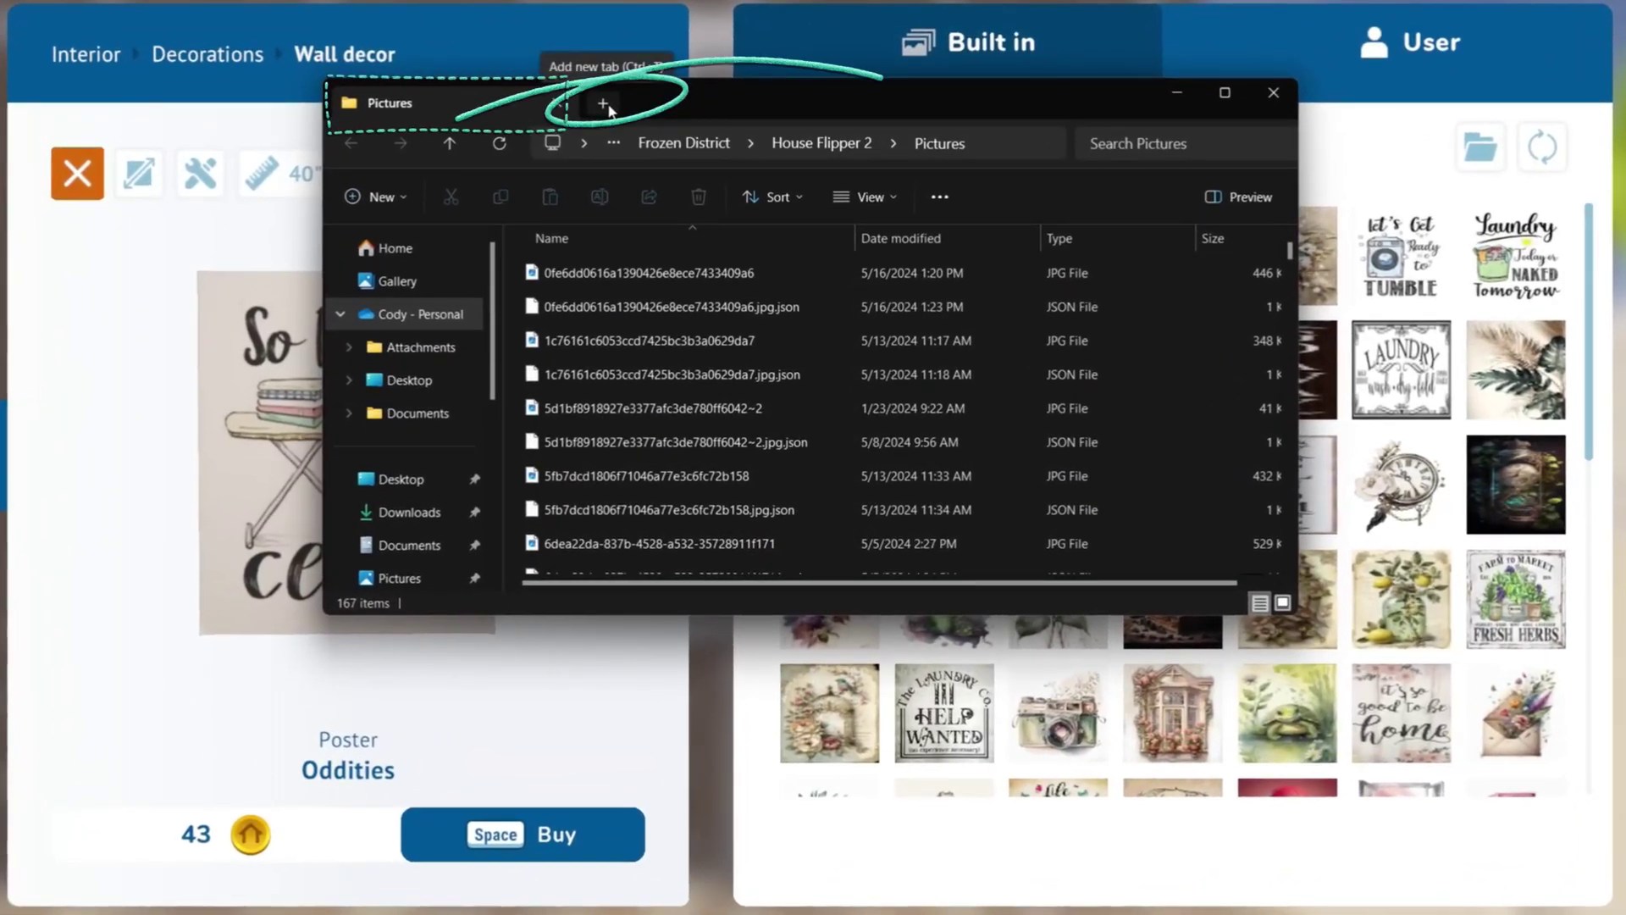
Step: Browse to the Custom Art HF2 folder in a second File Explorer tab and open the six-sign laundry image in Paint
left_click(603, 103)
scroll(419, 487, "down", 3)
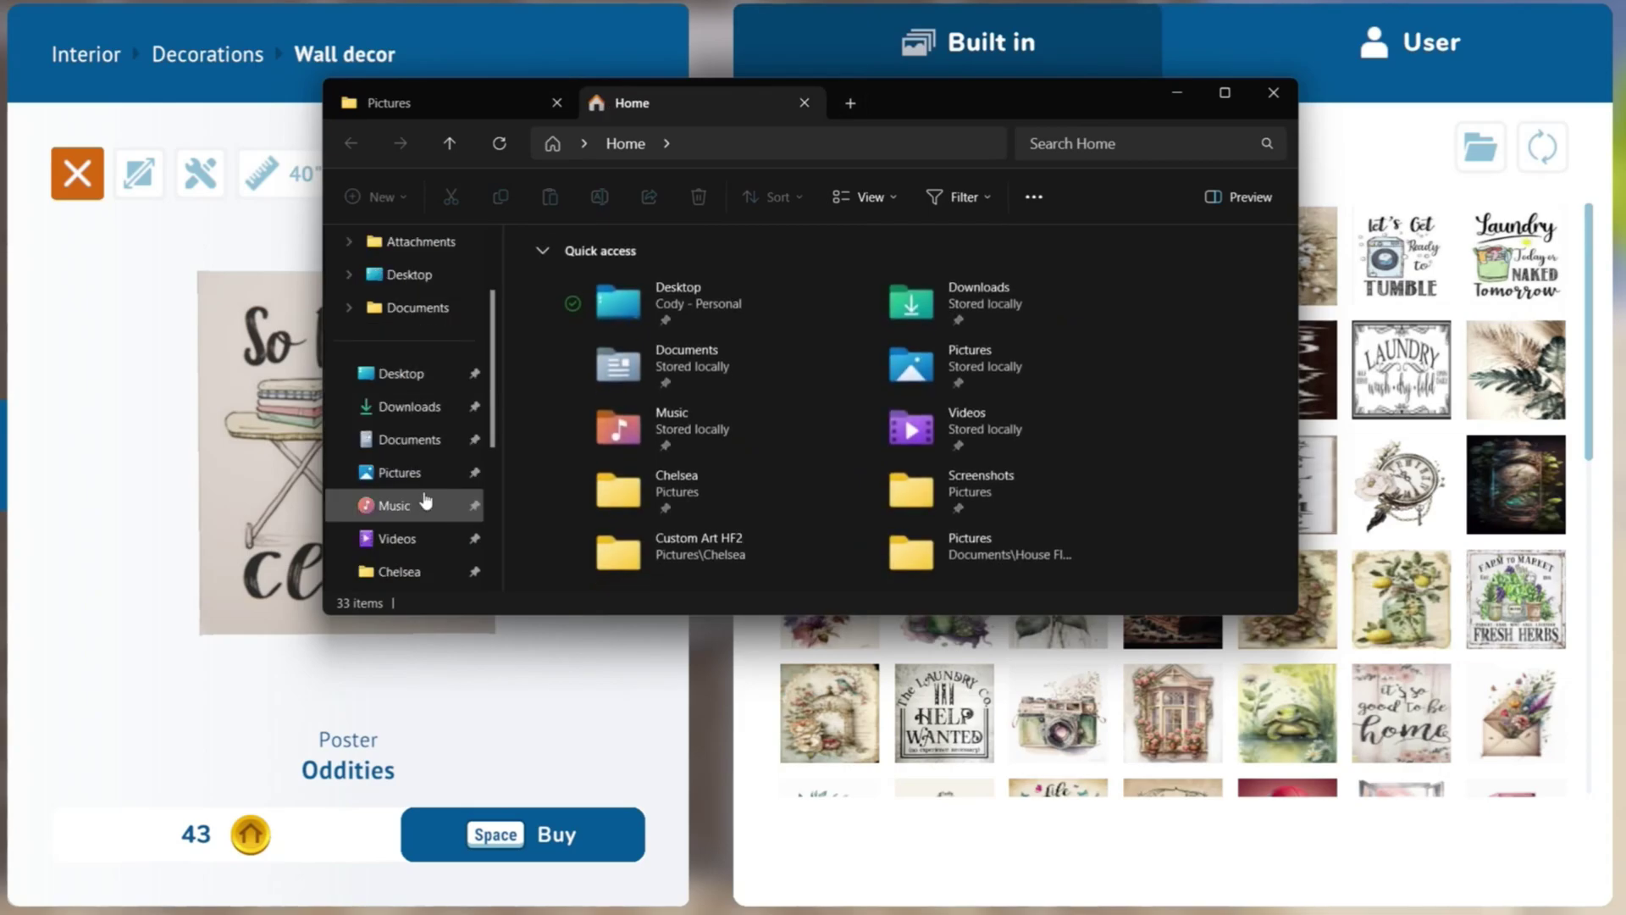
left_click(424, 570)
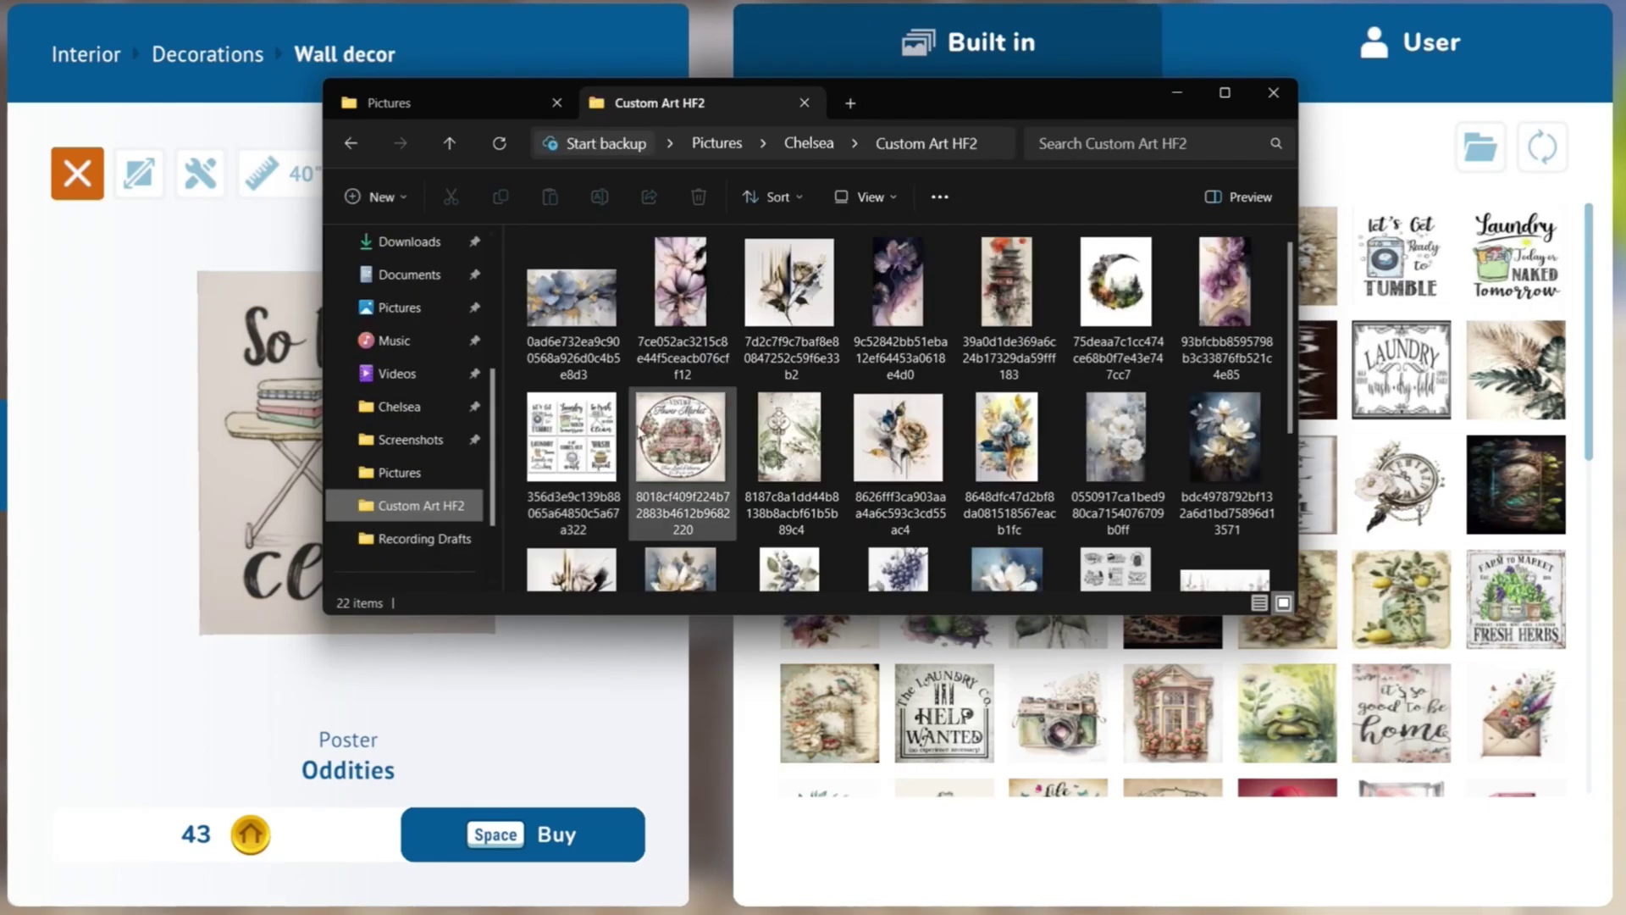
right_click(559, 459)
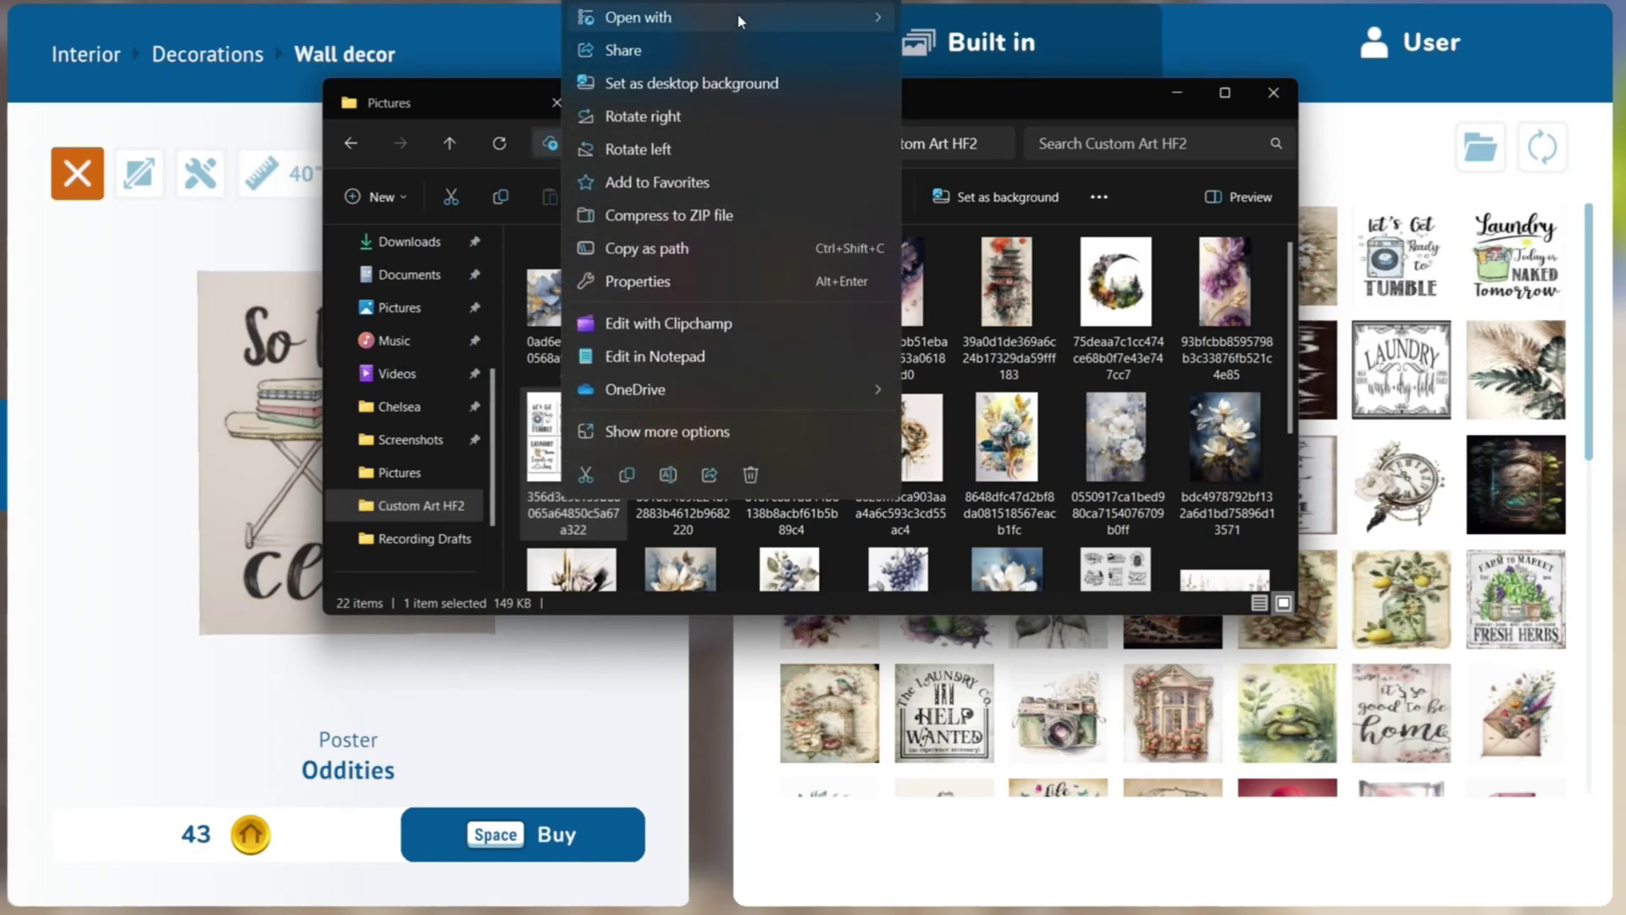
mouse_move(736, 13)
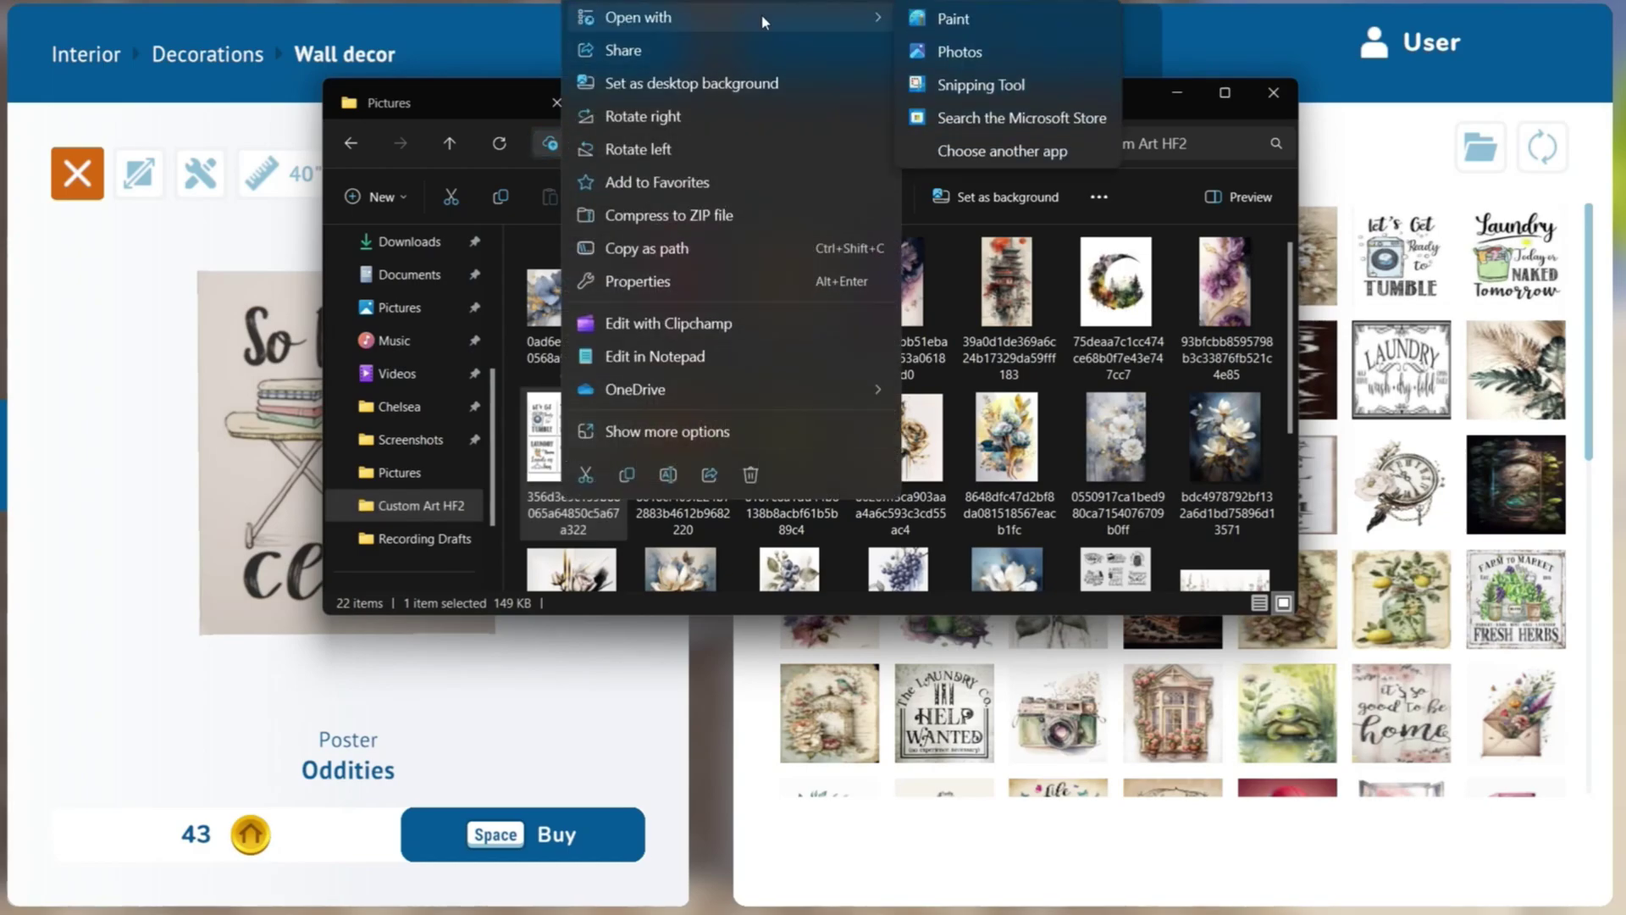
left_click(1024, 17)
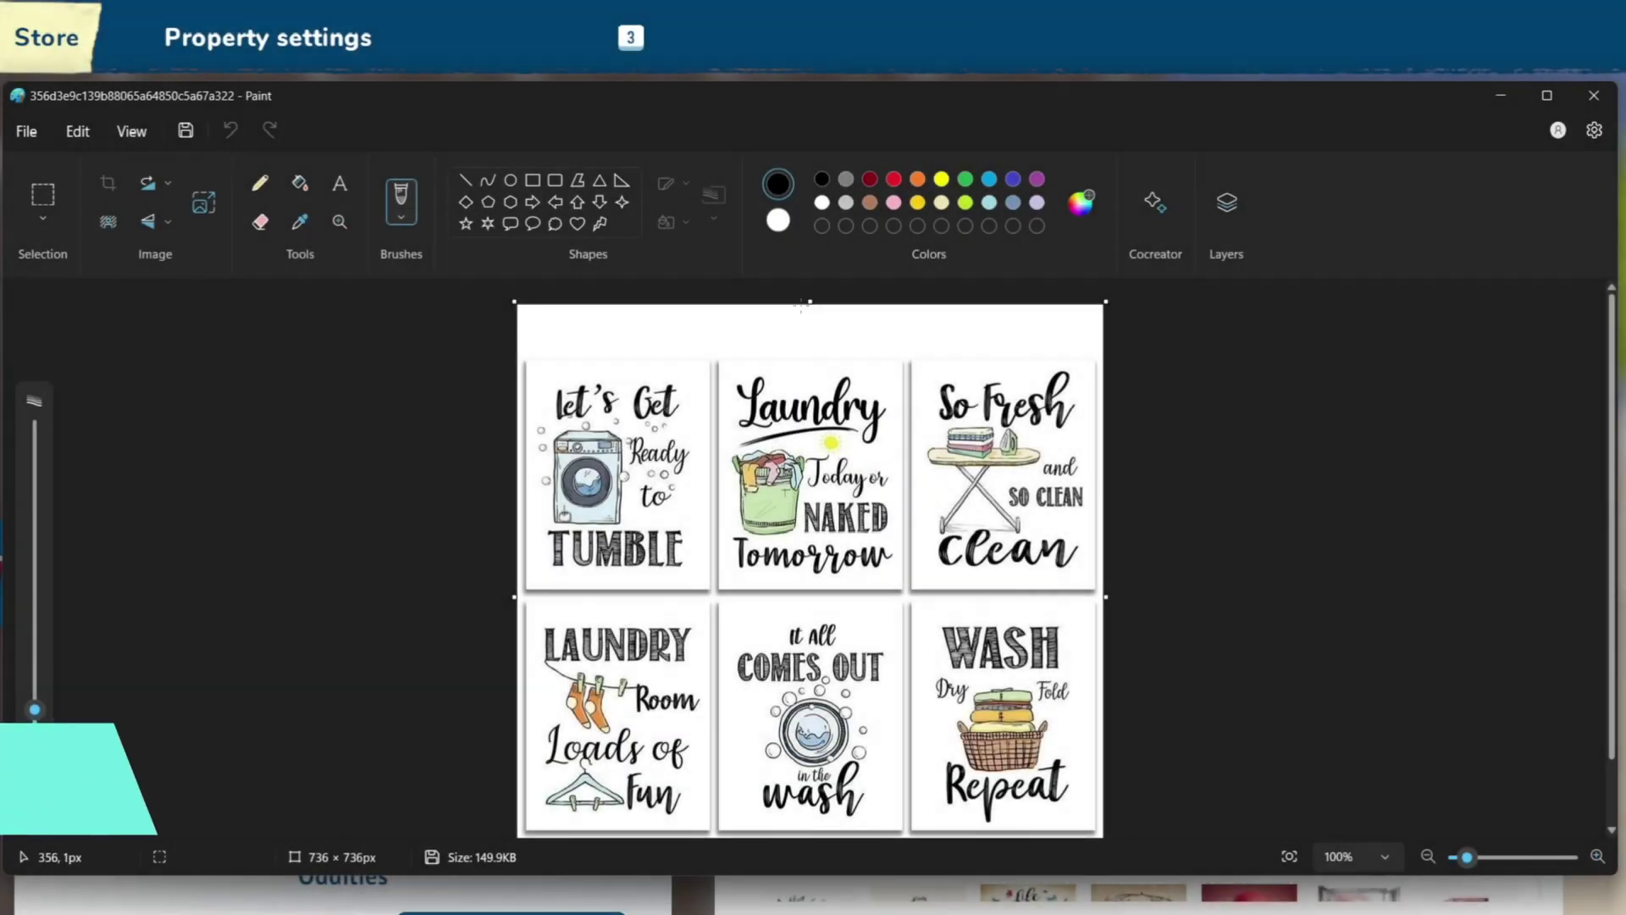
Step: Crop the image to the single "It All Comes Out in the Wash" sign, about 230 × 291 px
left_click_drag(801, 303, 801, 584)
left_click_drag(514, 555, 720, 558)
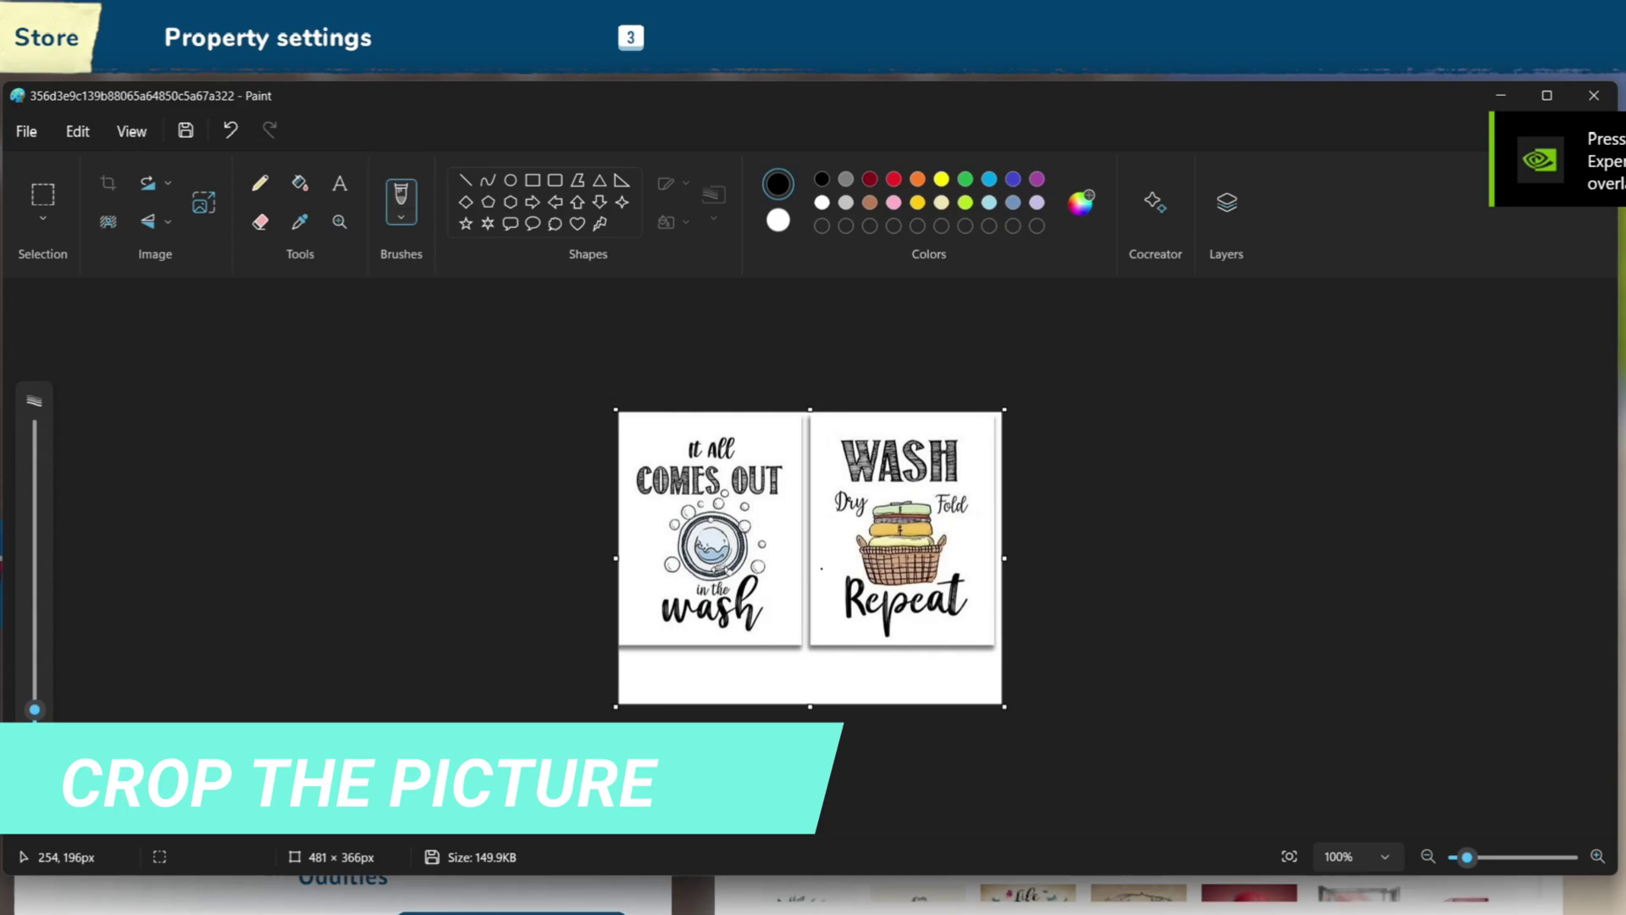
left_click_drag(1002, 557, 803, 574)
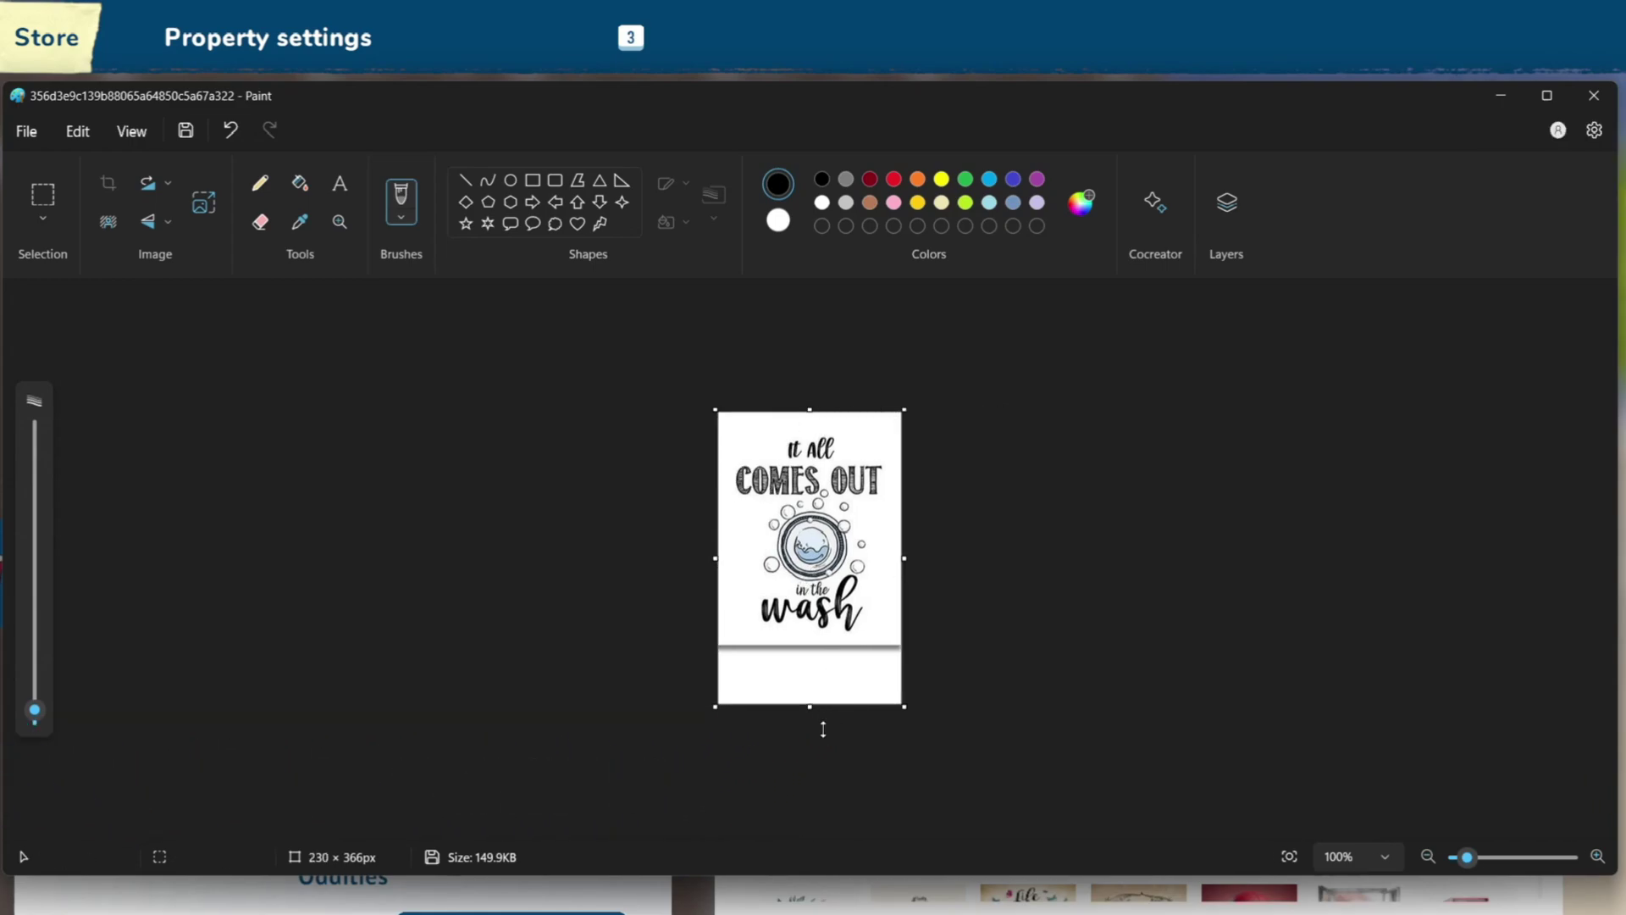
key("ctrl+a")
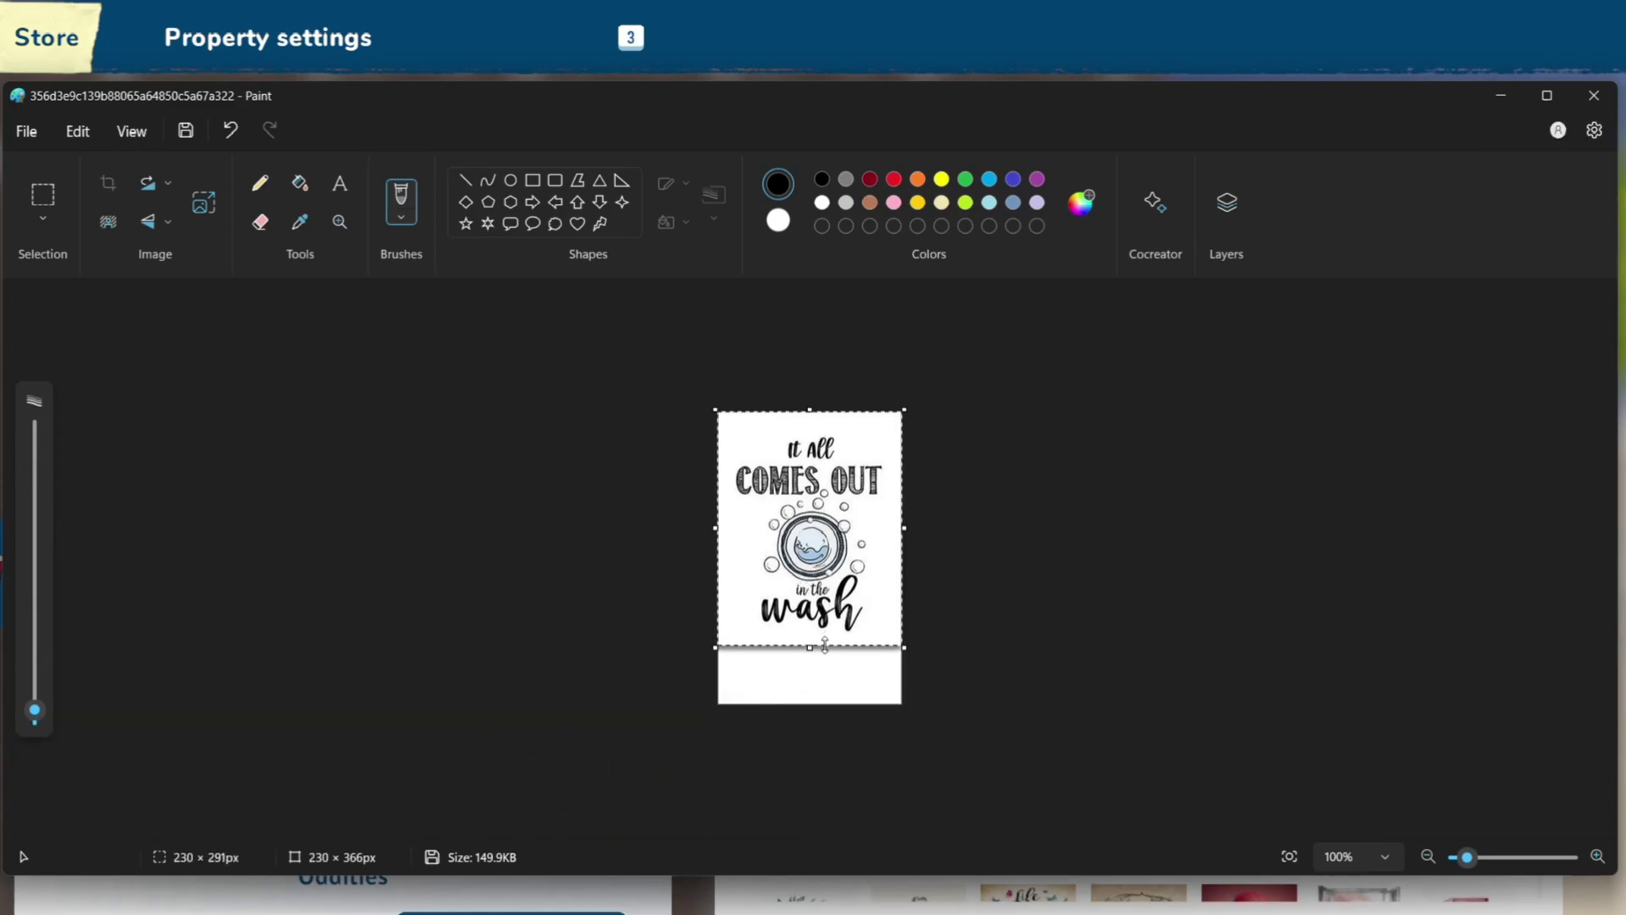
left_click_drag(825, 645, 829, 653)
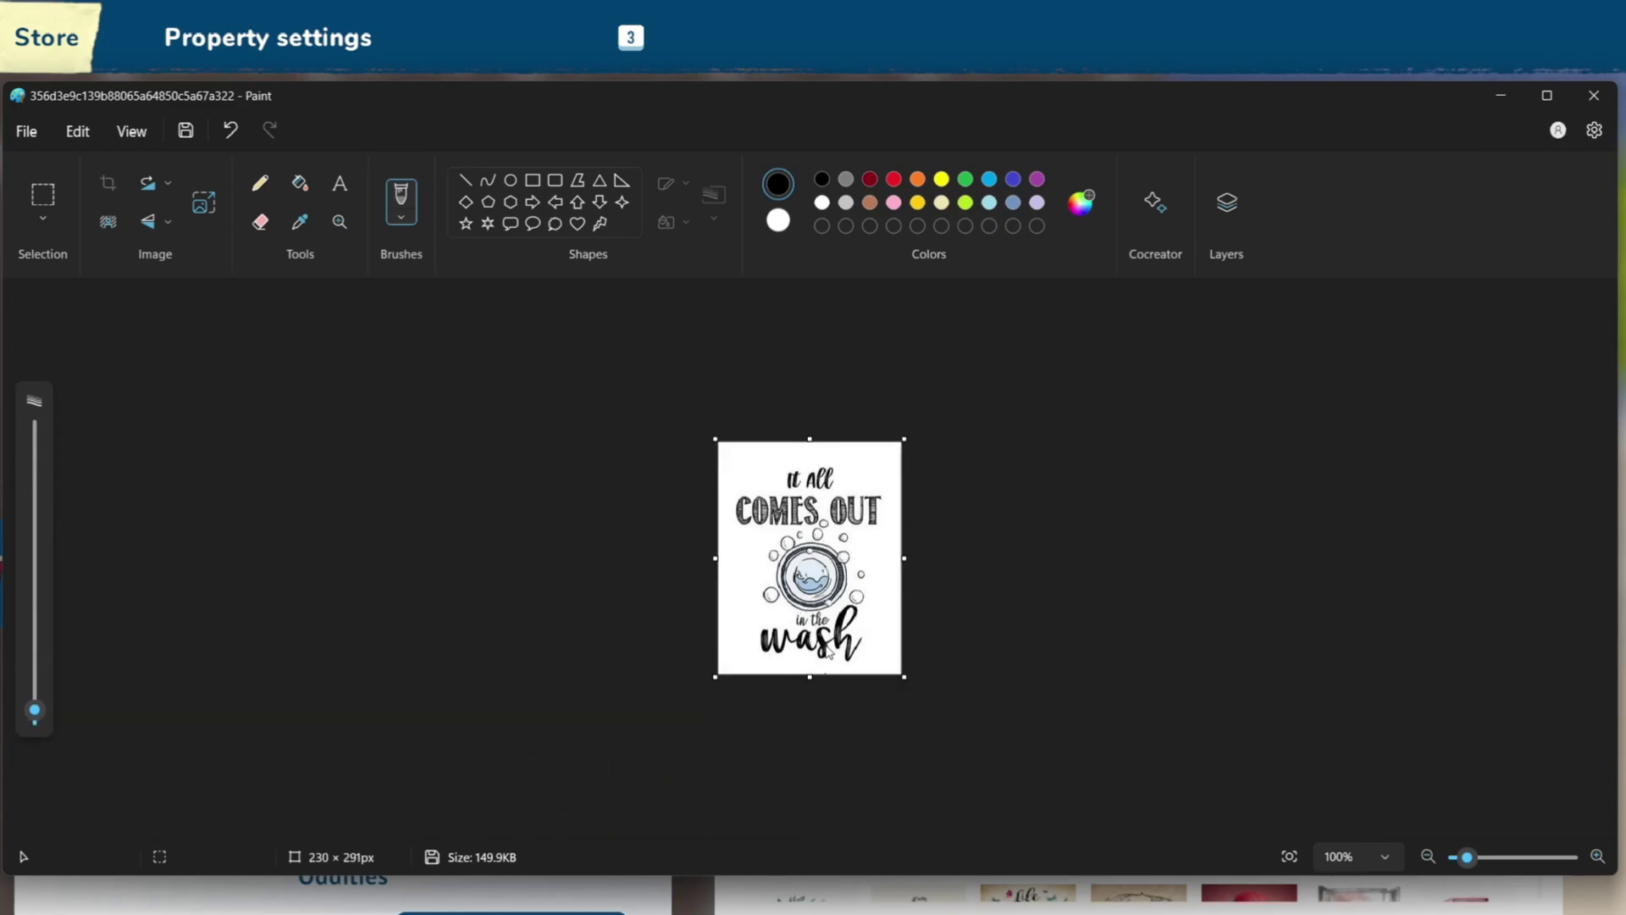
Step: Resize the cropped sign by pixels to 1000 px wide with the aspect ratio kept, and check the whole picture
left_click(202, 205)
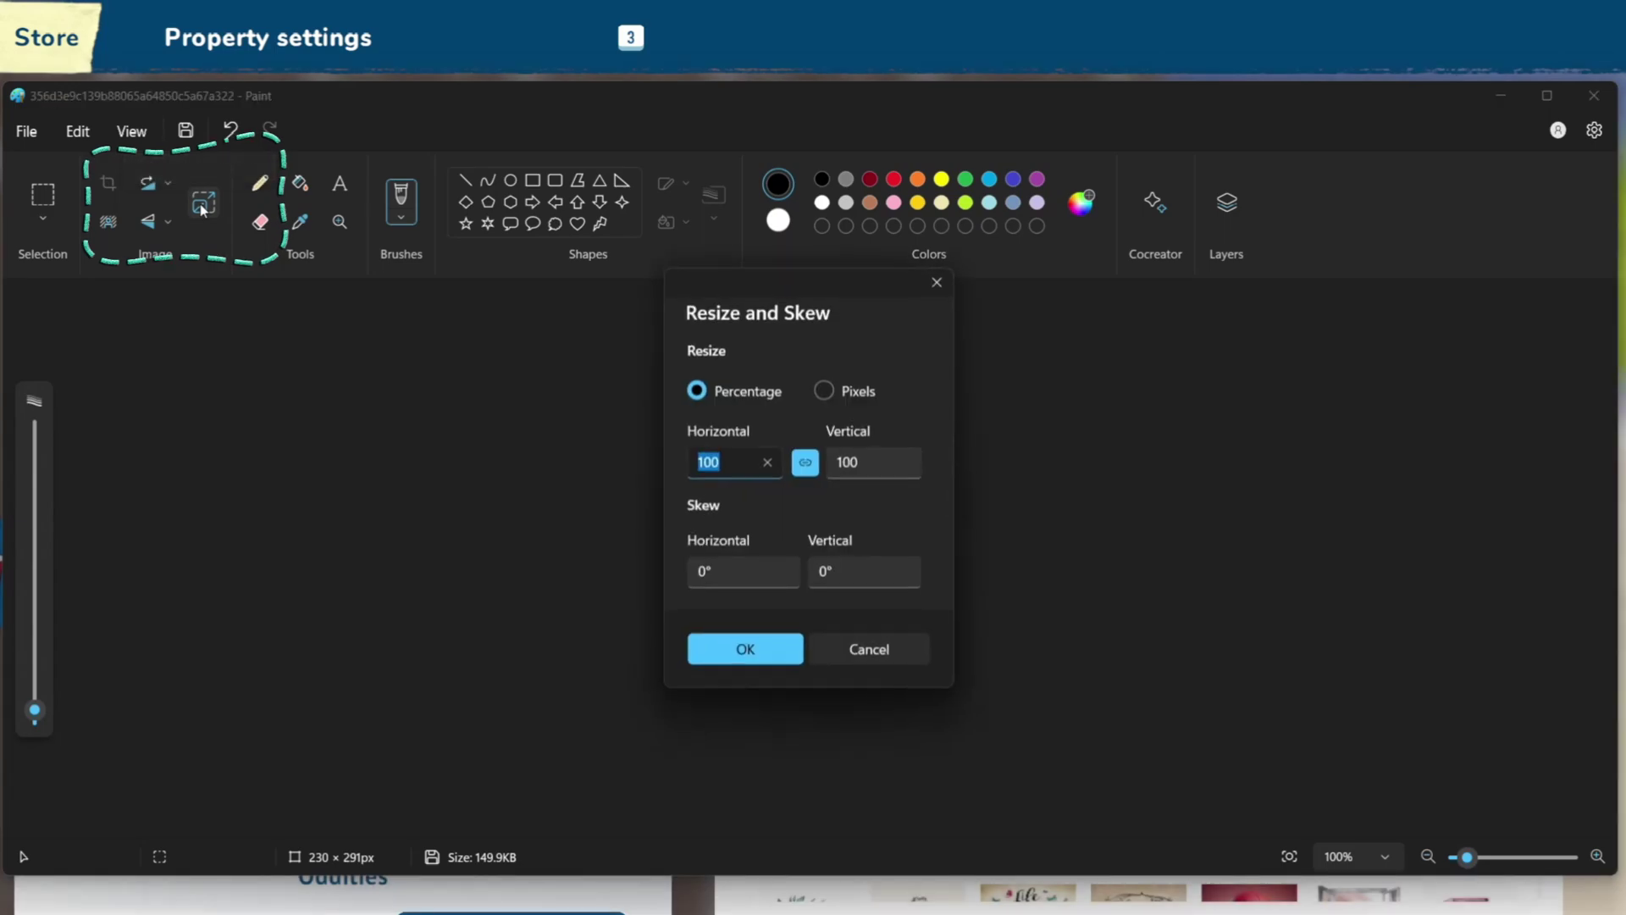
left_click(826, 389)
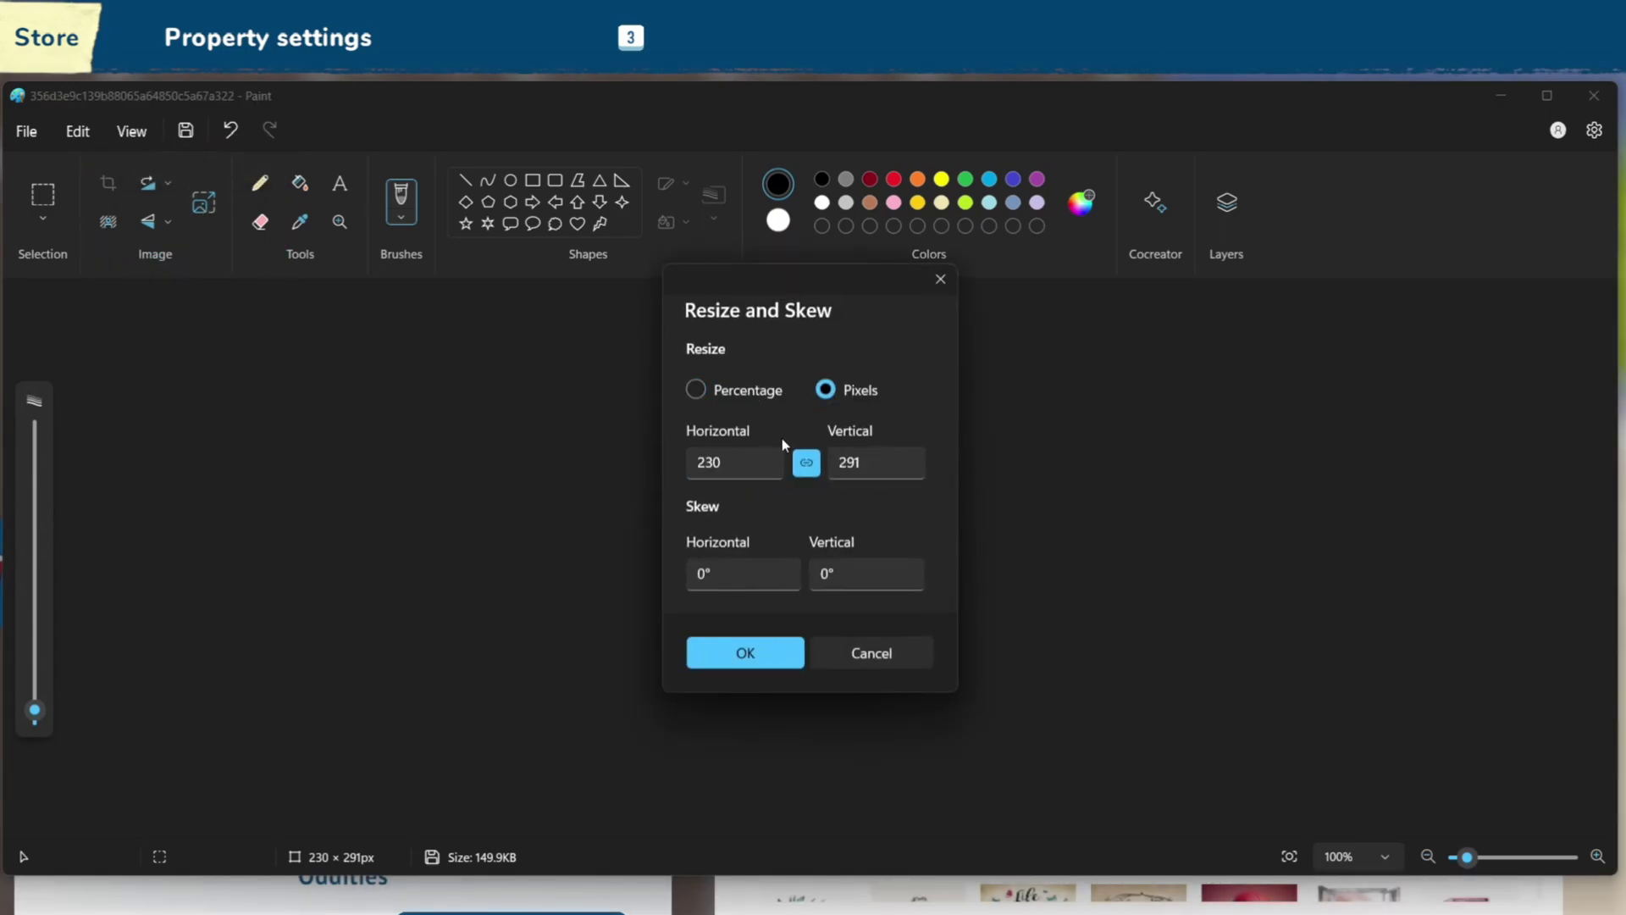
left_click(738, 461)
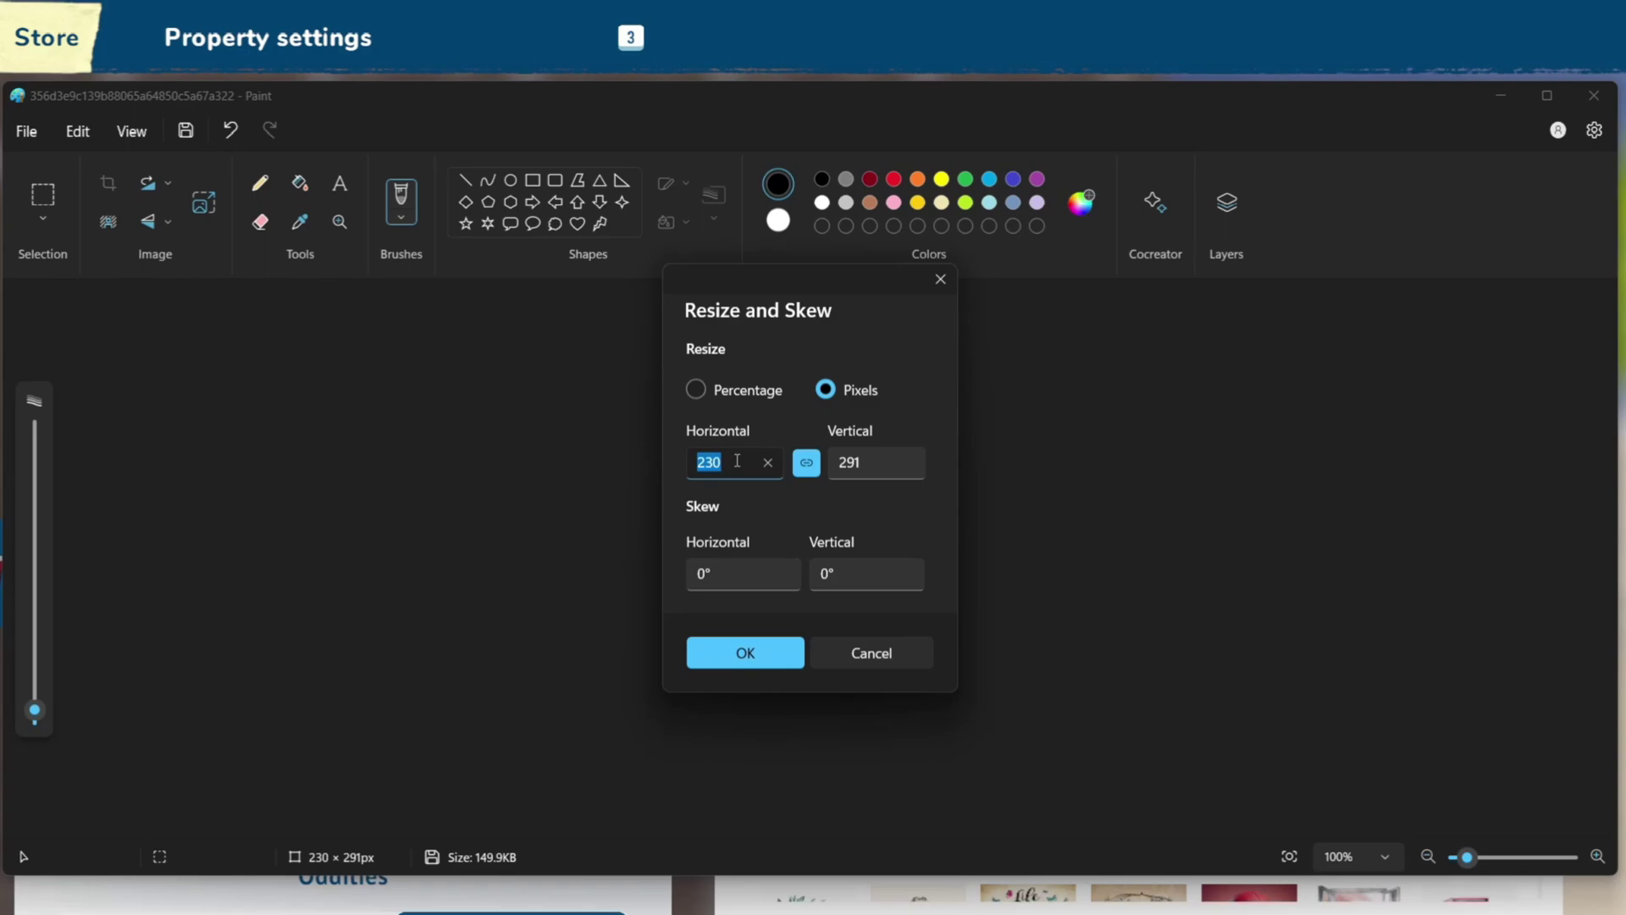
type("1000")
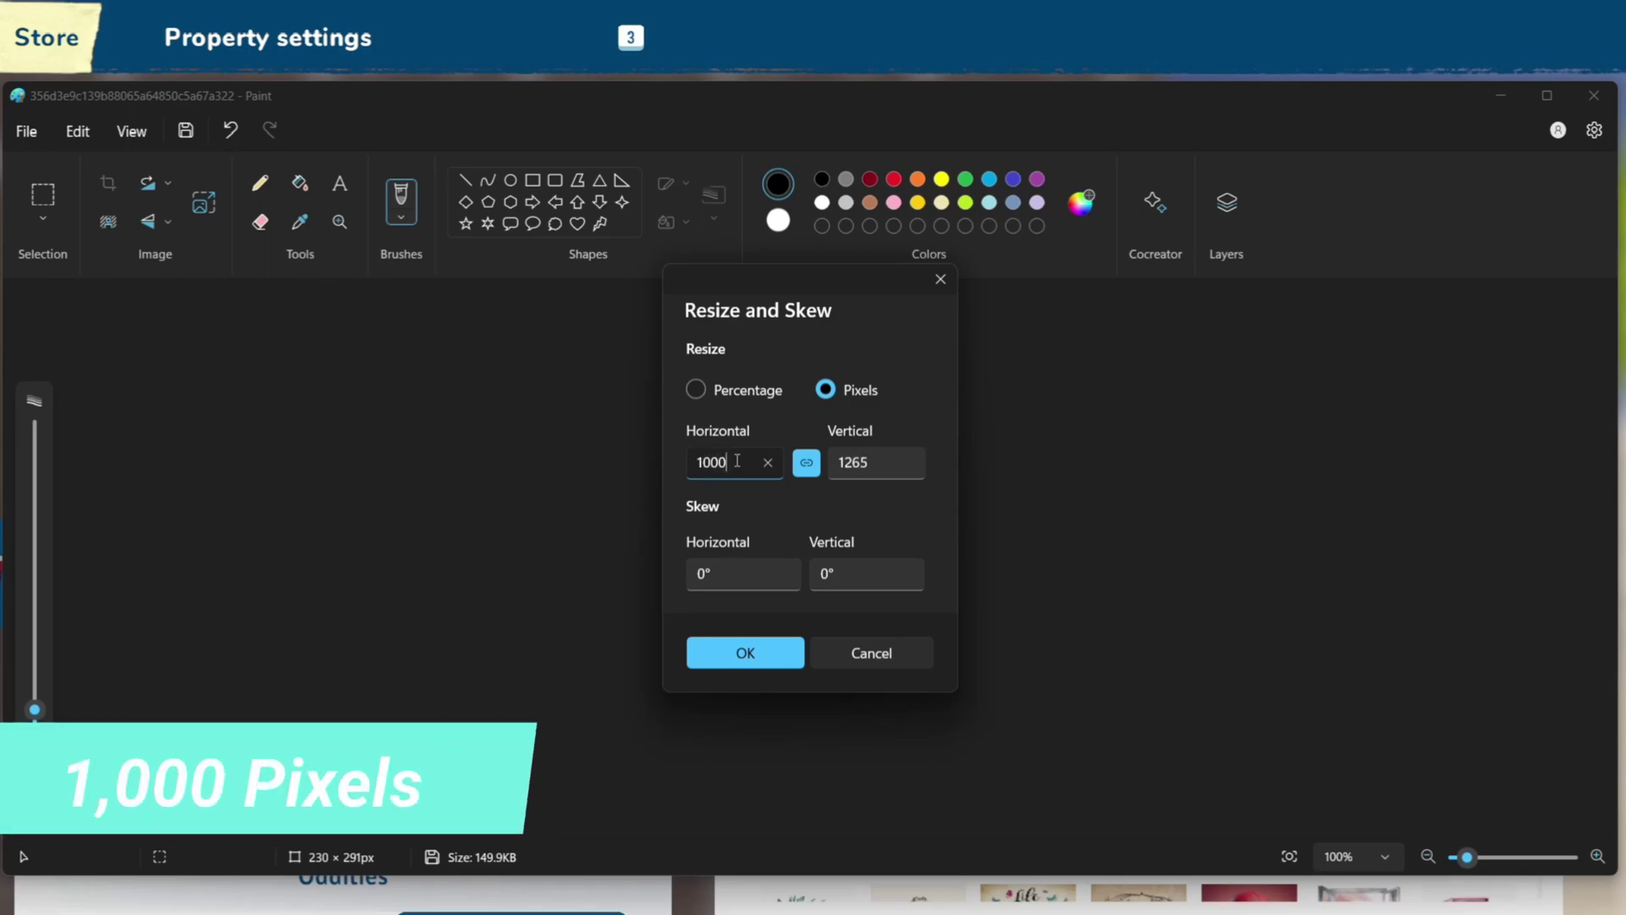
key("Return")
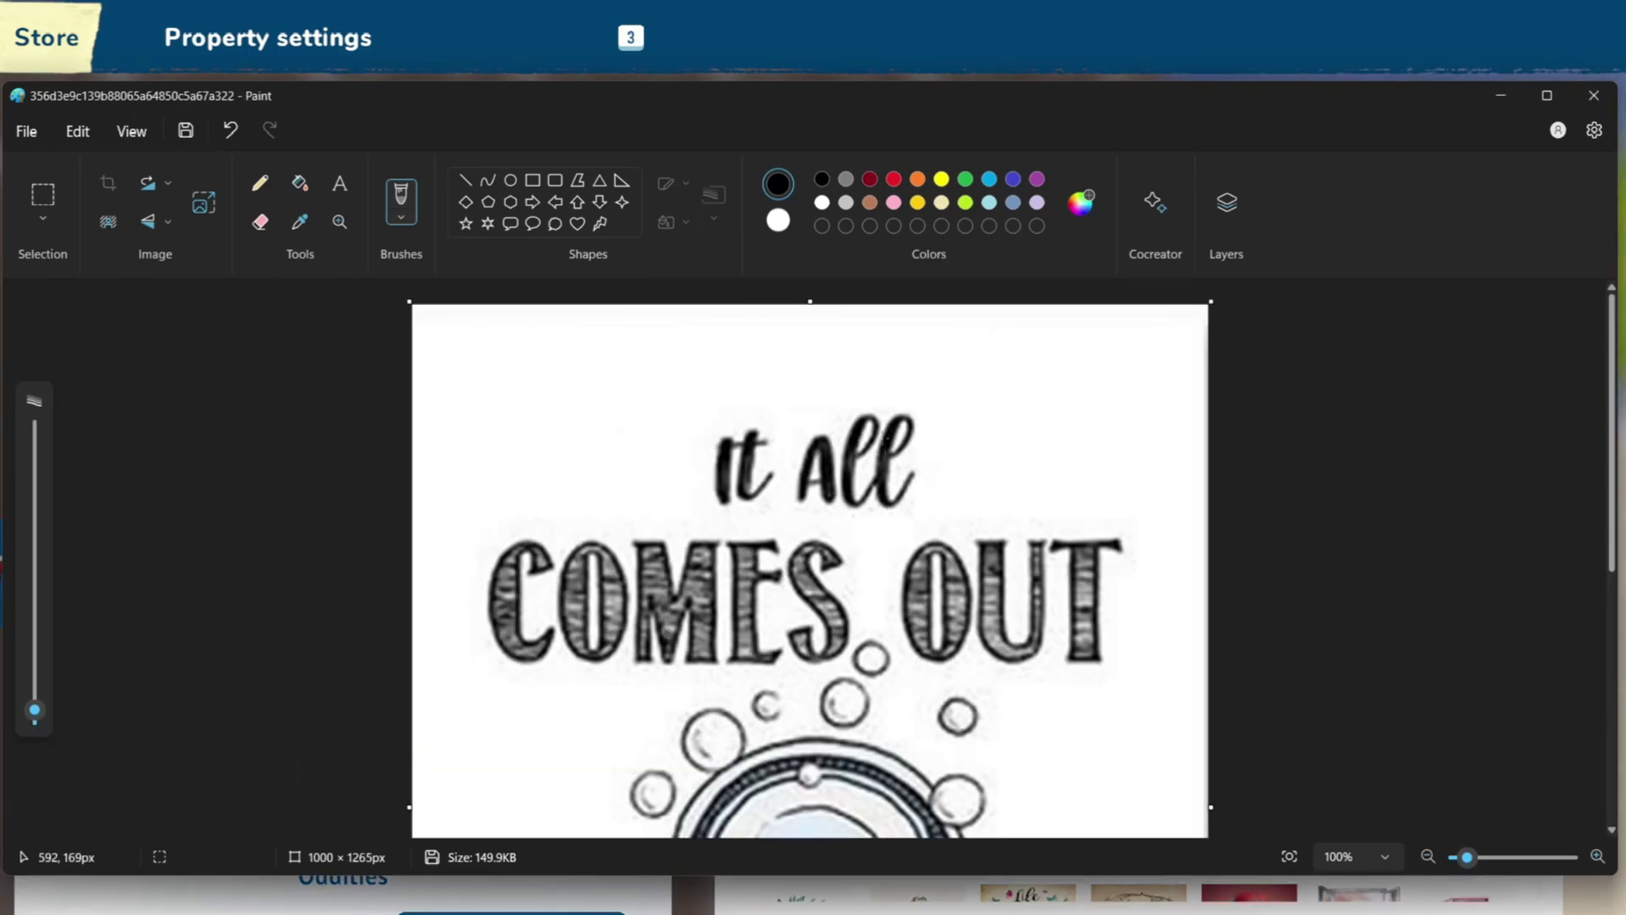
scroll(814, 505, "down", 5)
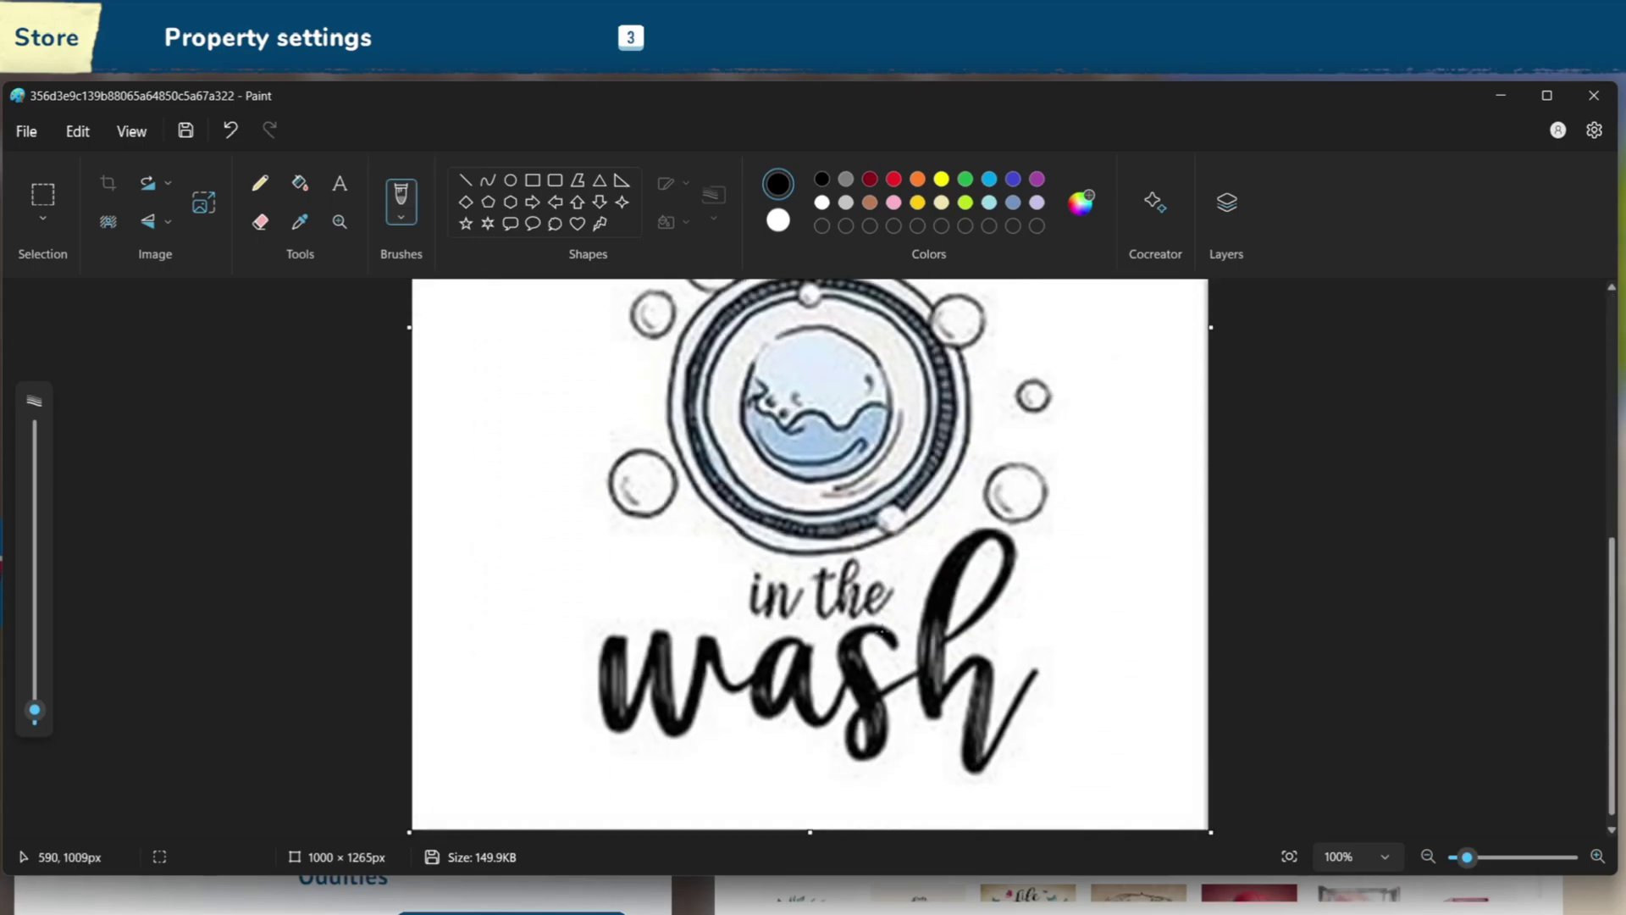
scroll(873, 655, "up", 5)
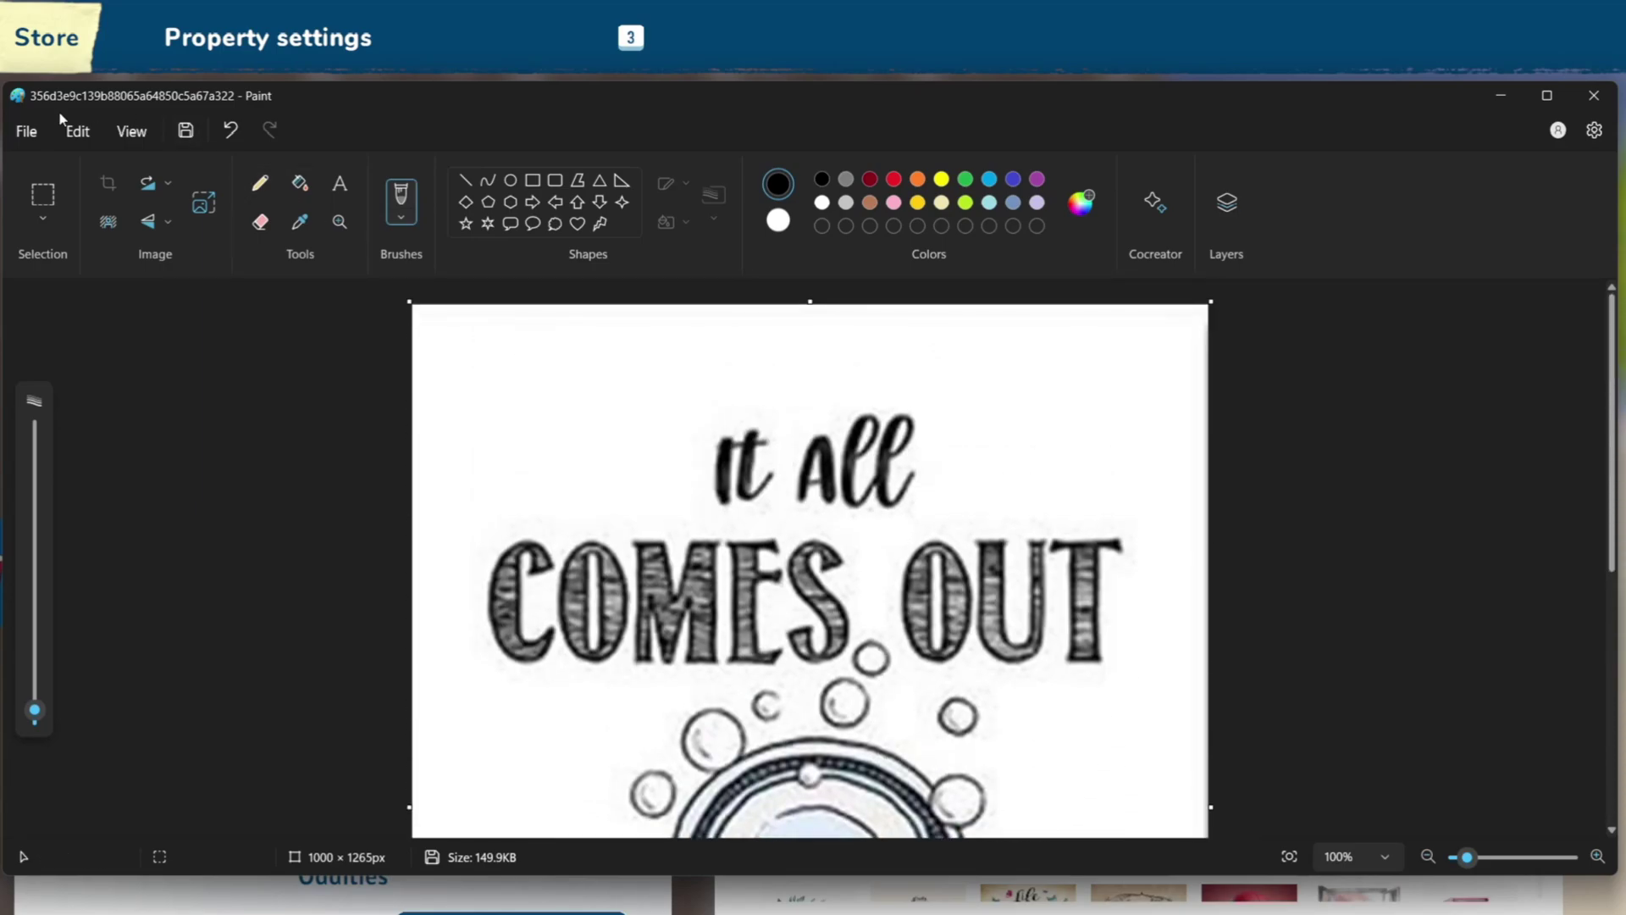
Step: Save the sign as a new JPEG in Custom Art HF2 with 123 appended to the original file name, and close Paint
left_click(26, 130)
mouse_move(68, 333)
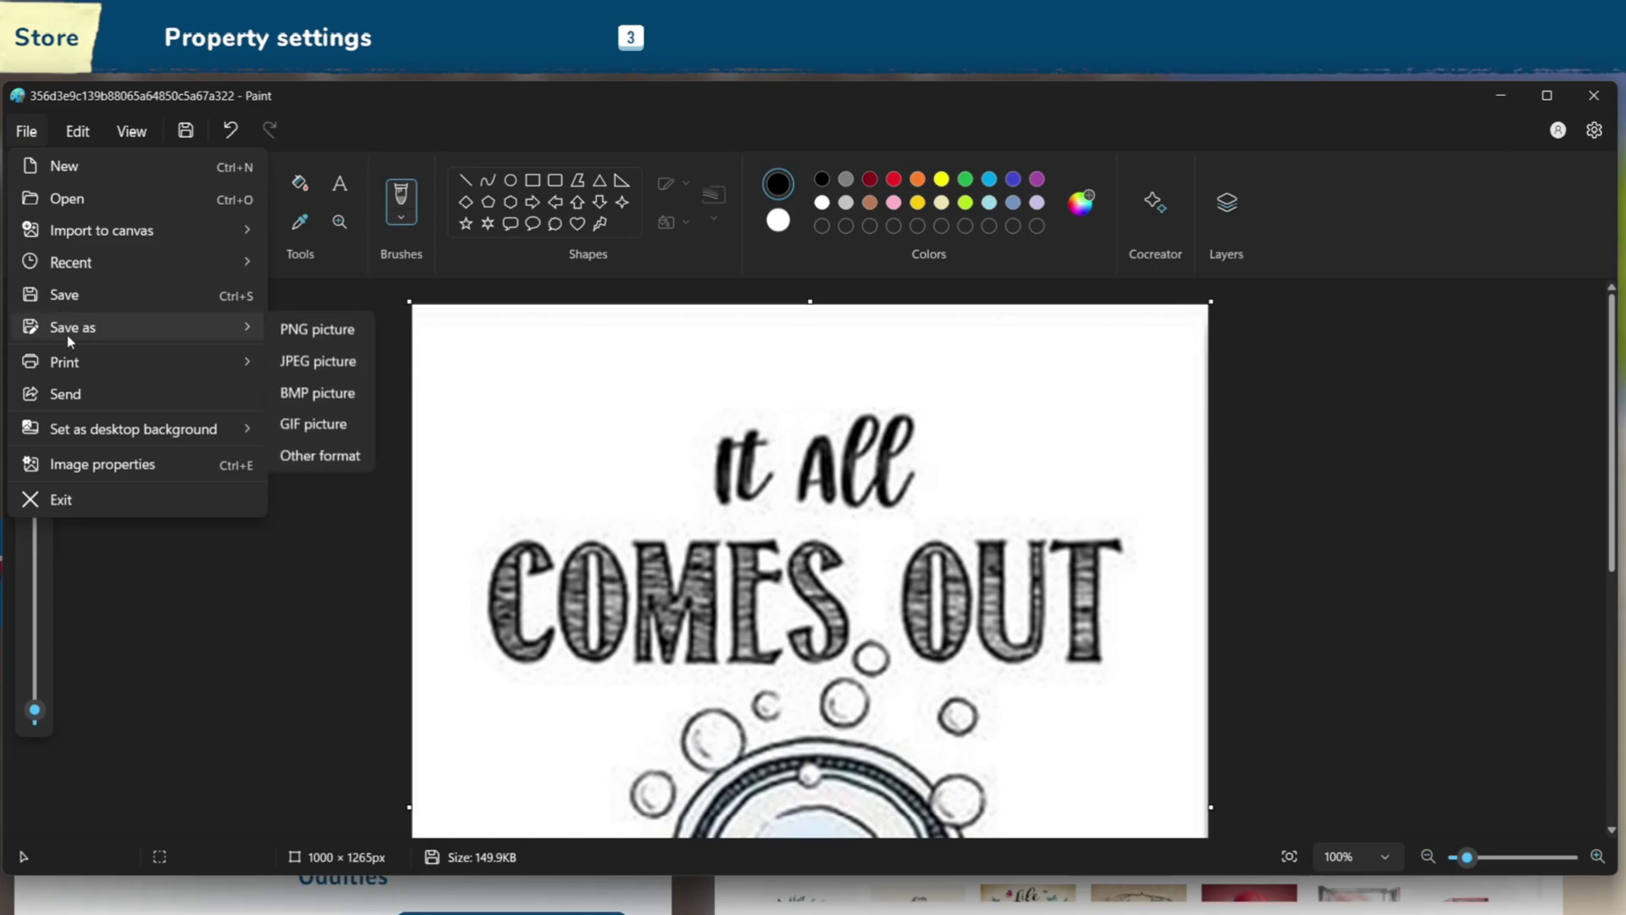
left_click(359, 370)
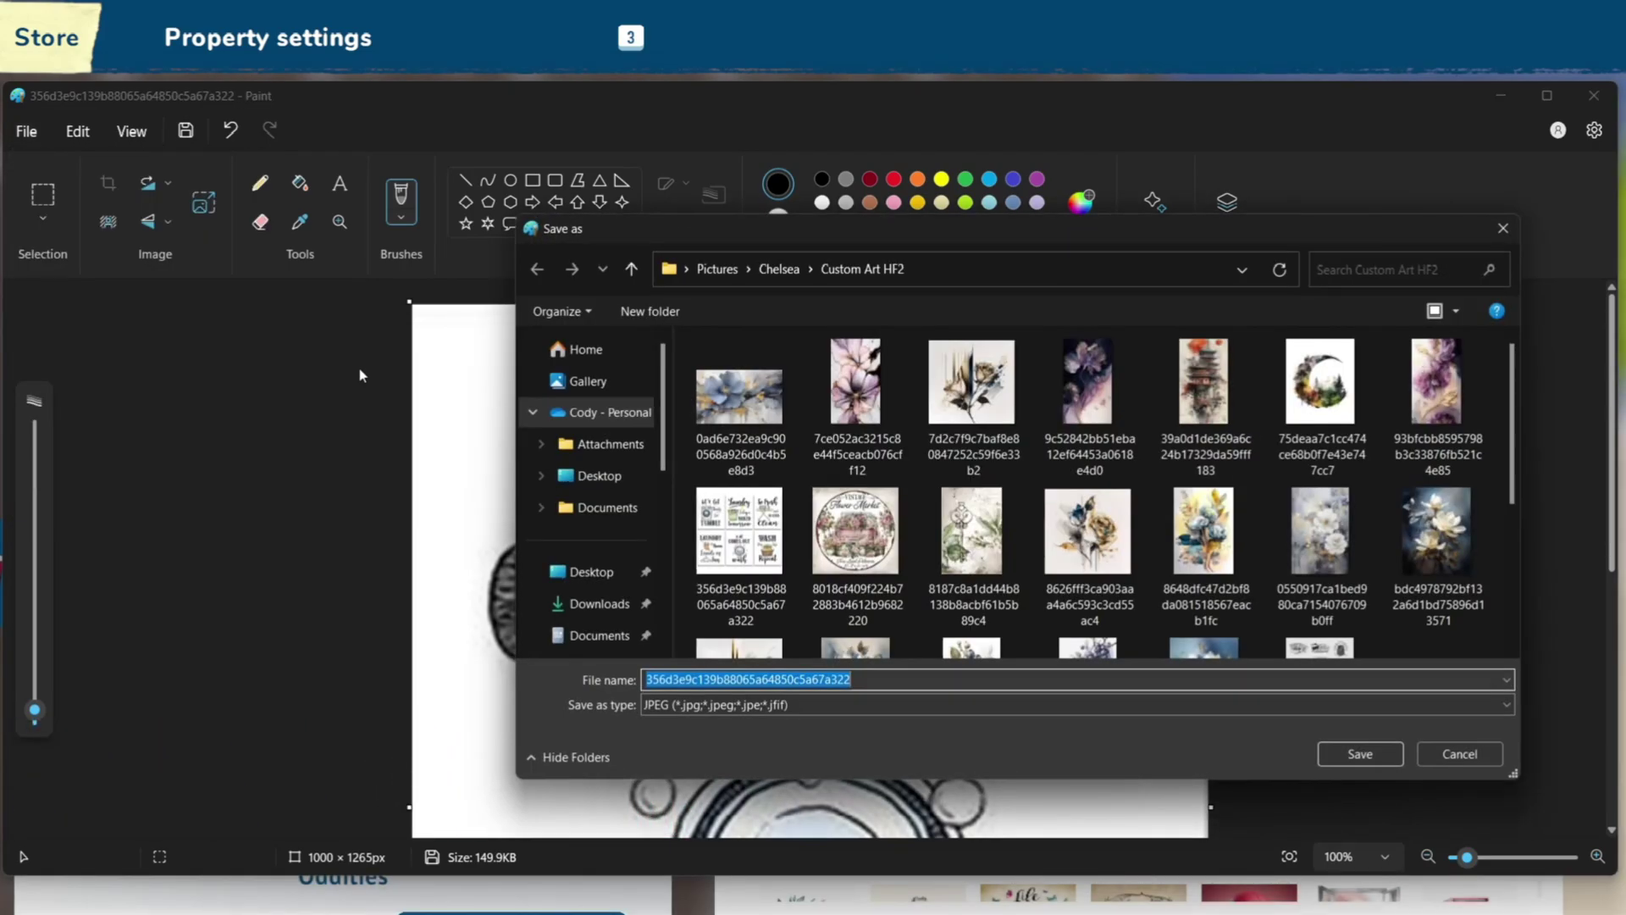
left_click(893, 682)
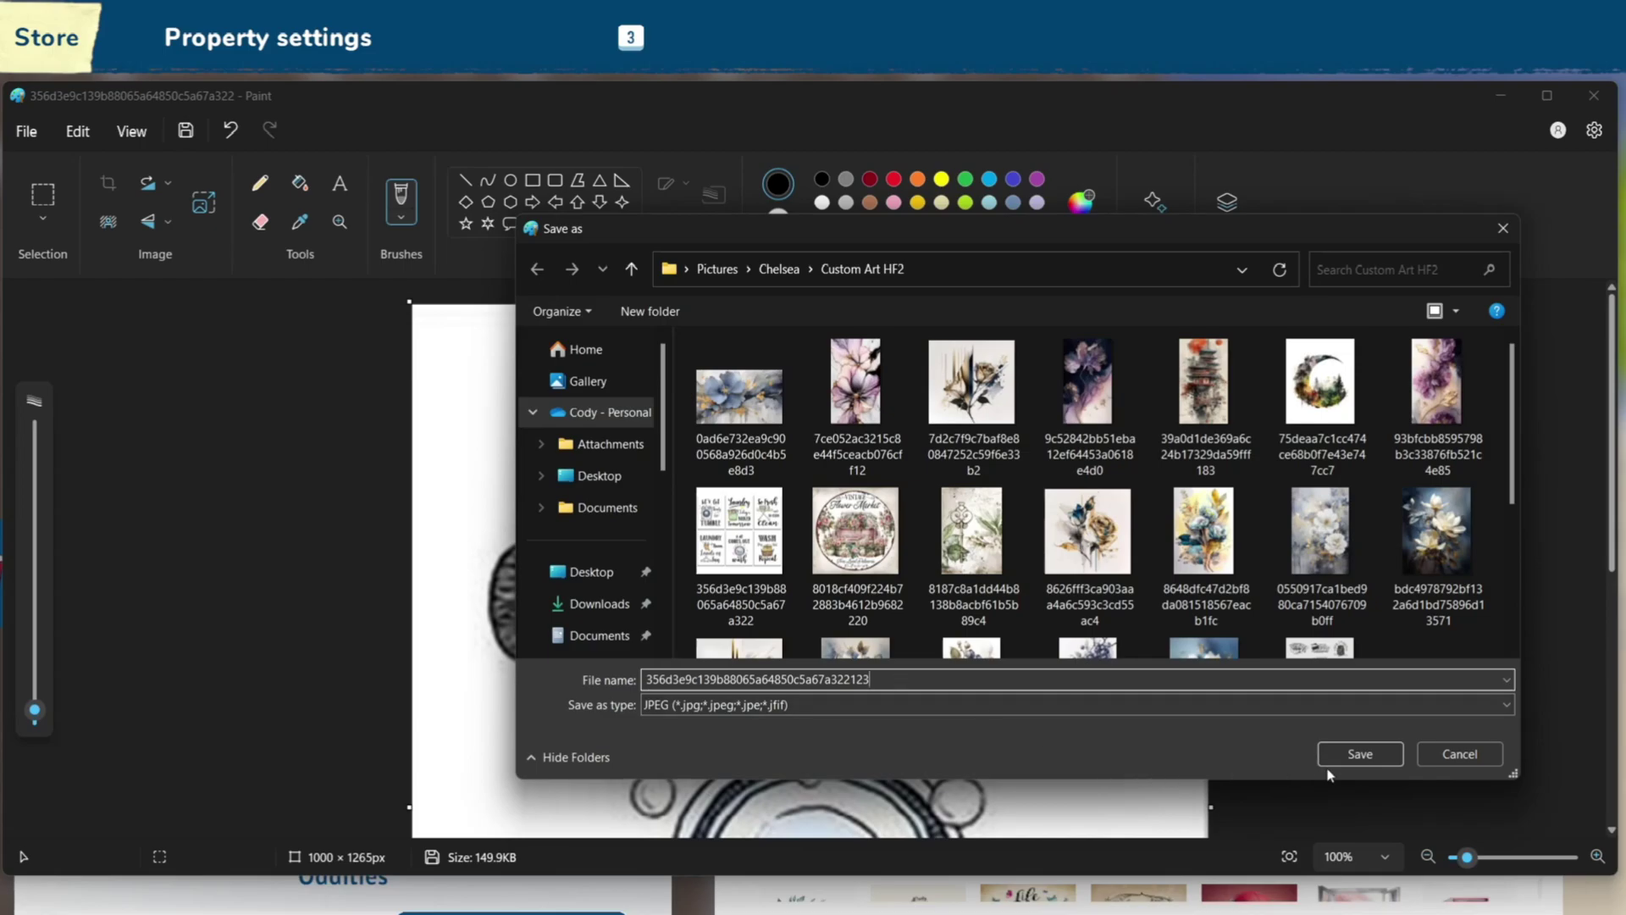
left_click(1364, 753)
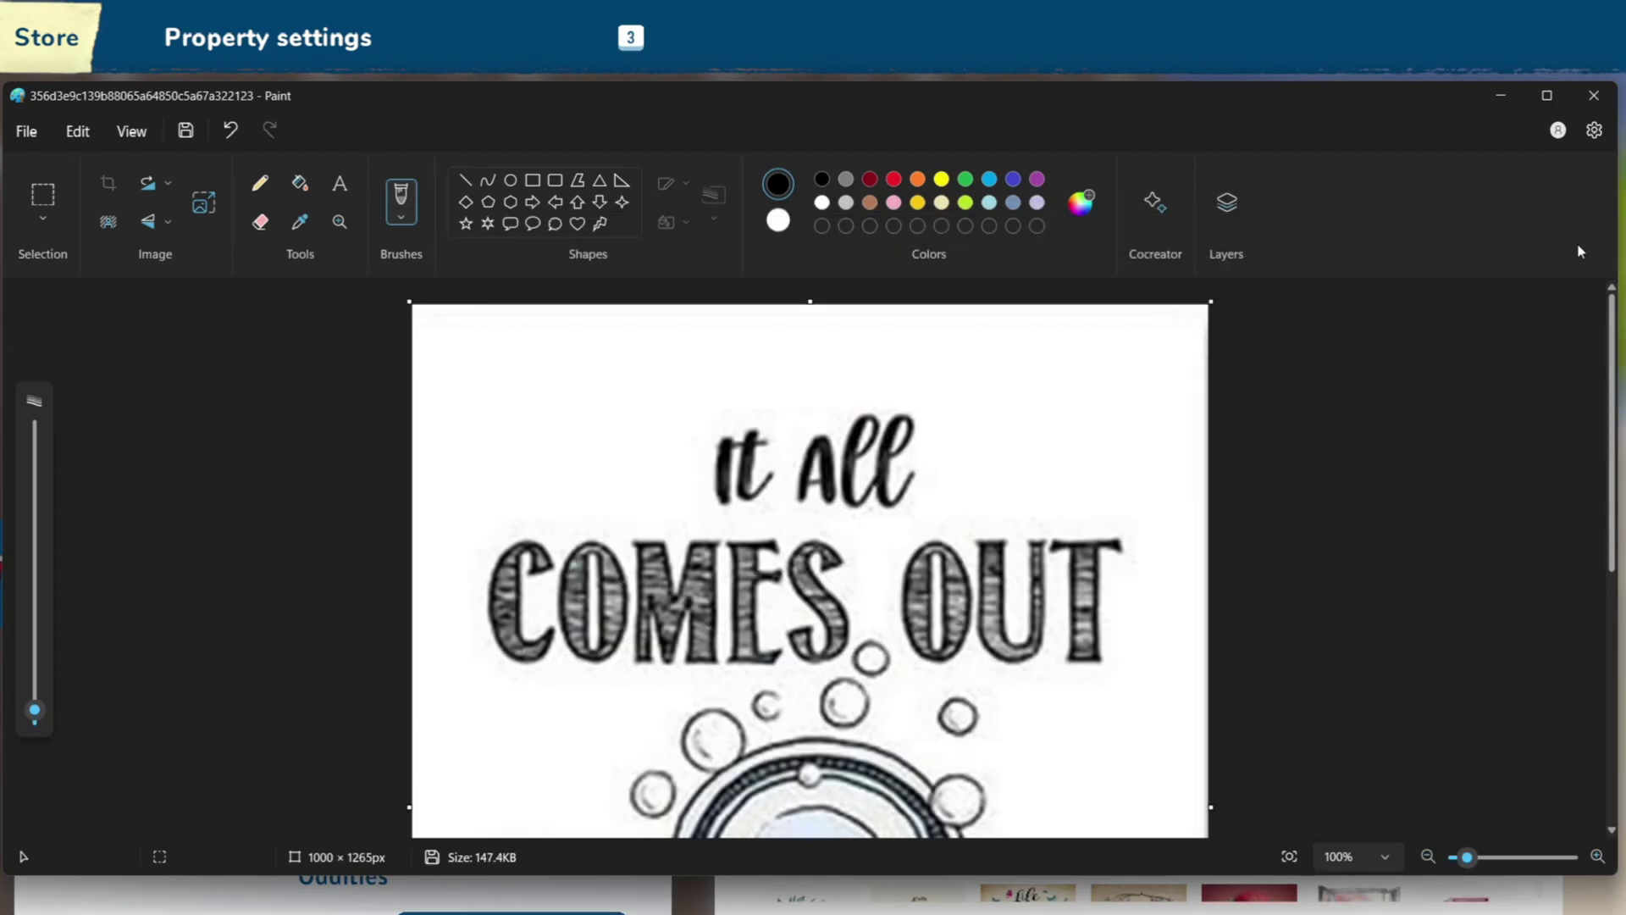
left_click(1607, 95)
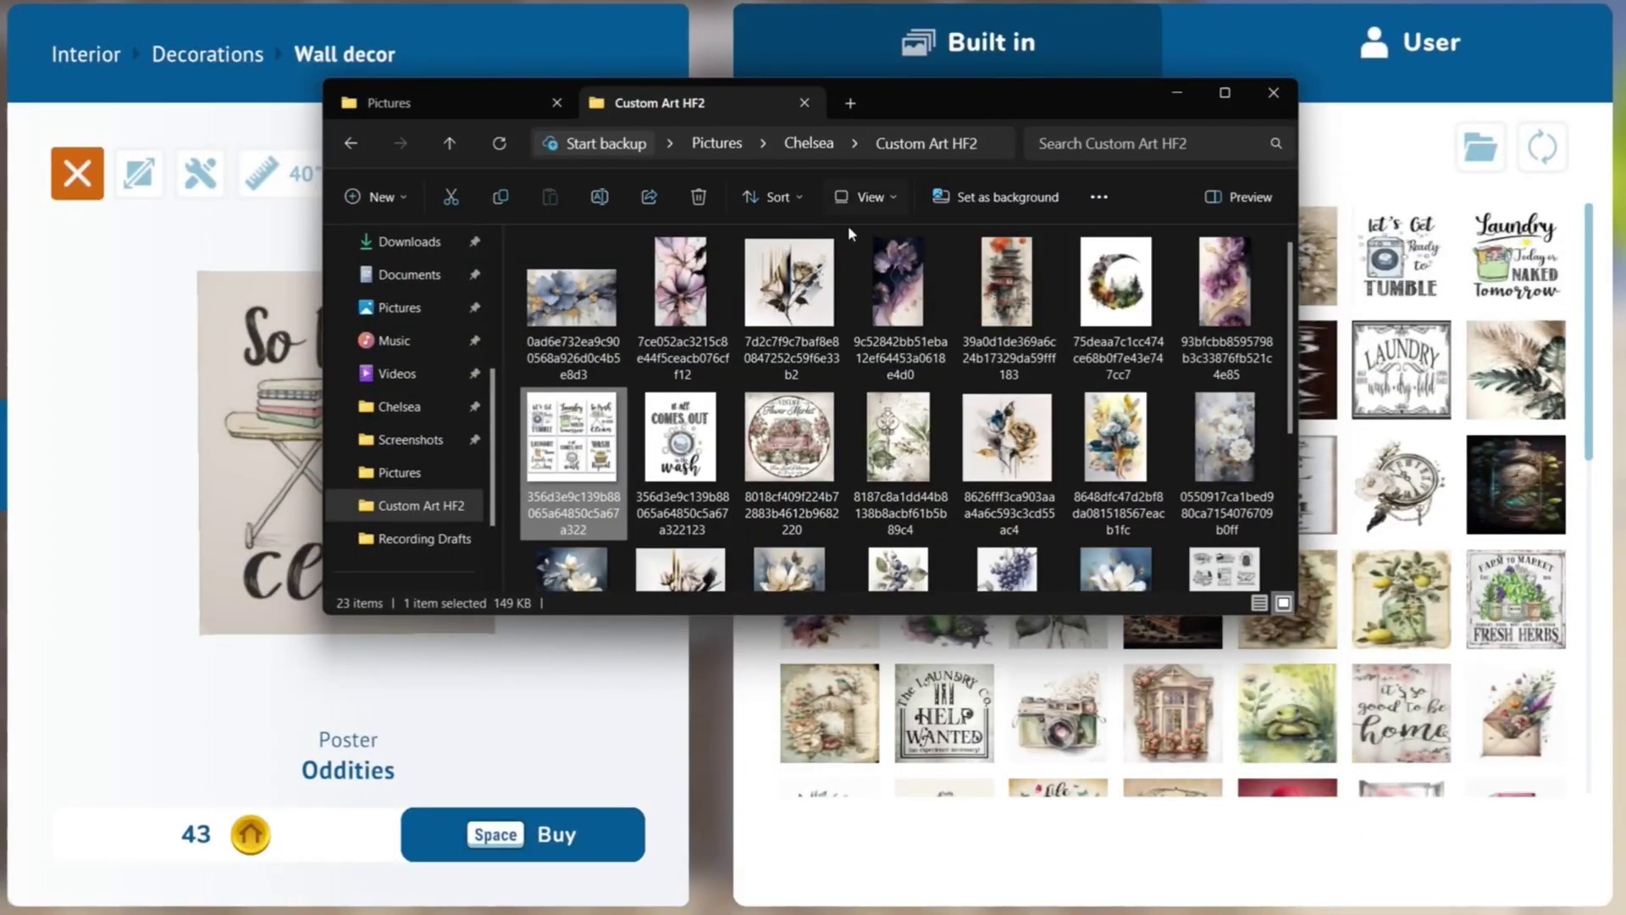
Step: Move the new "It All Comes Out in the Wash" image from Custom Art HF2 into the House Flipper 2 Pictures folder
left_click(696, 439)
right_click(697, 439)
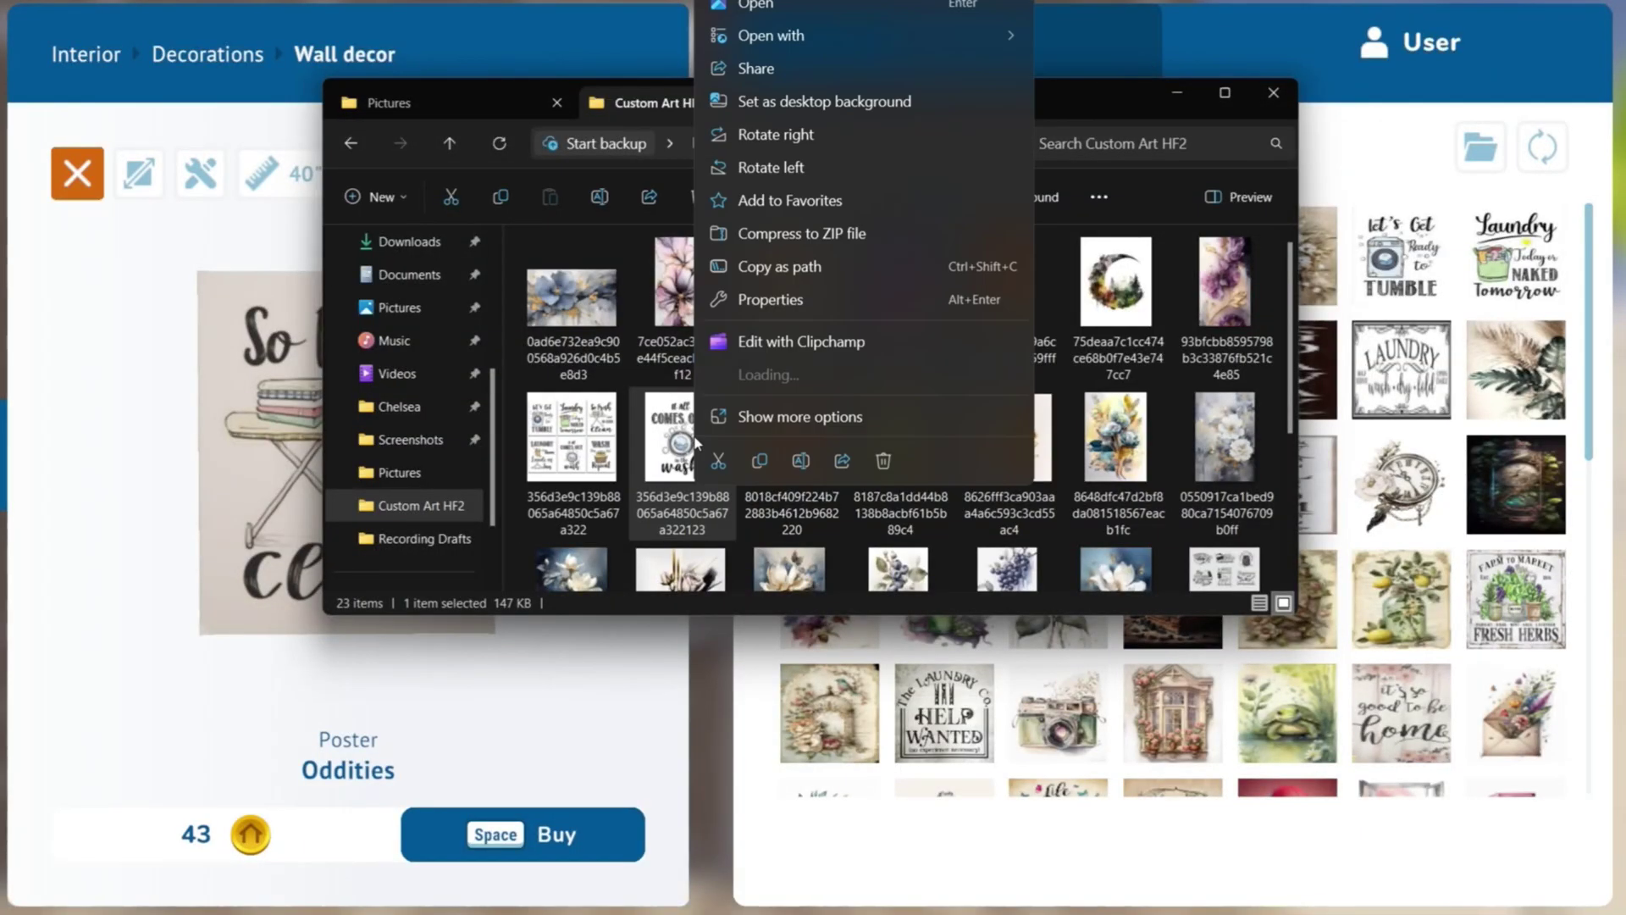
left_click(718, 456)
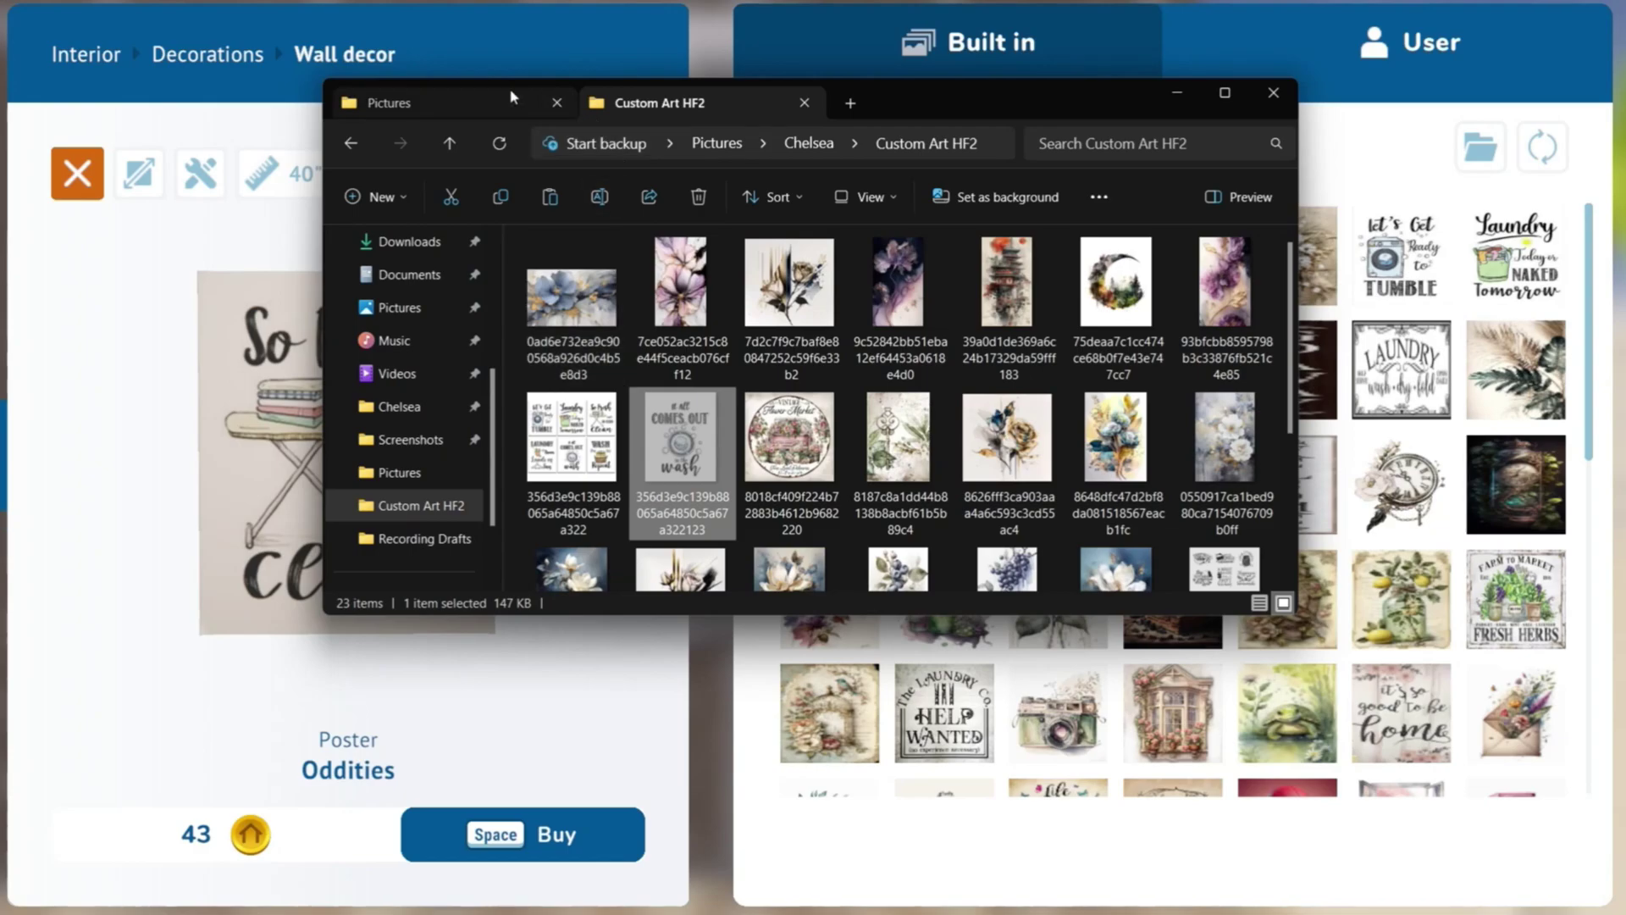
left_click(455, 97)
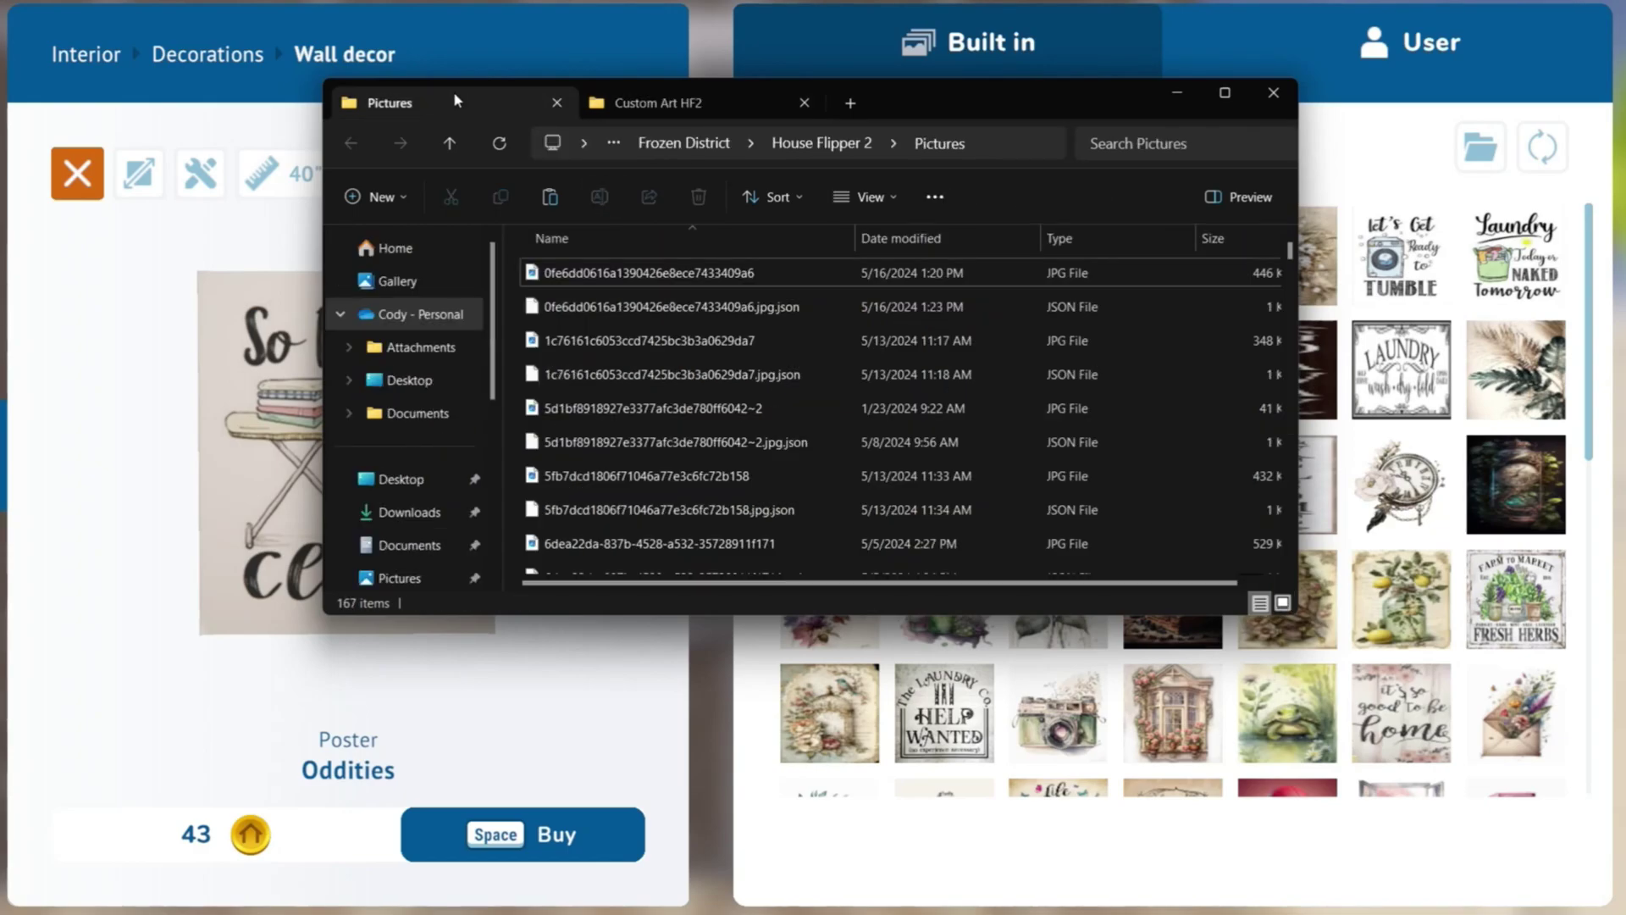
left_click(542, 203)
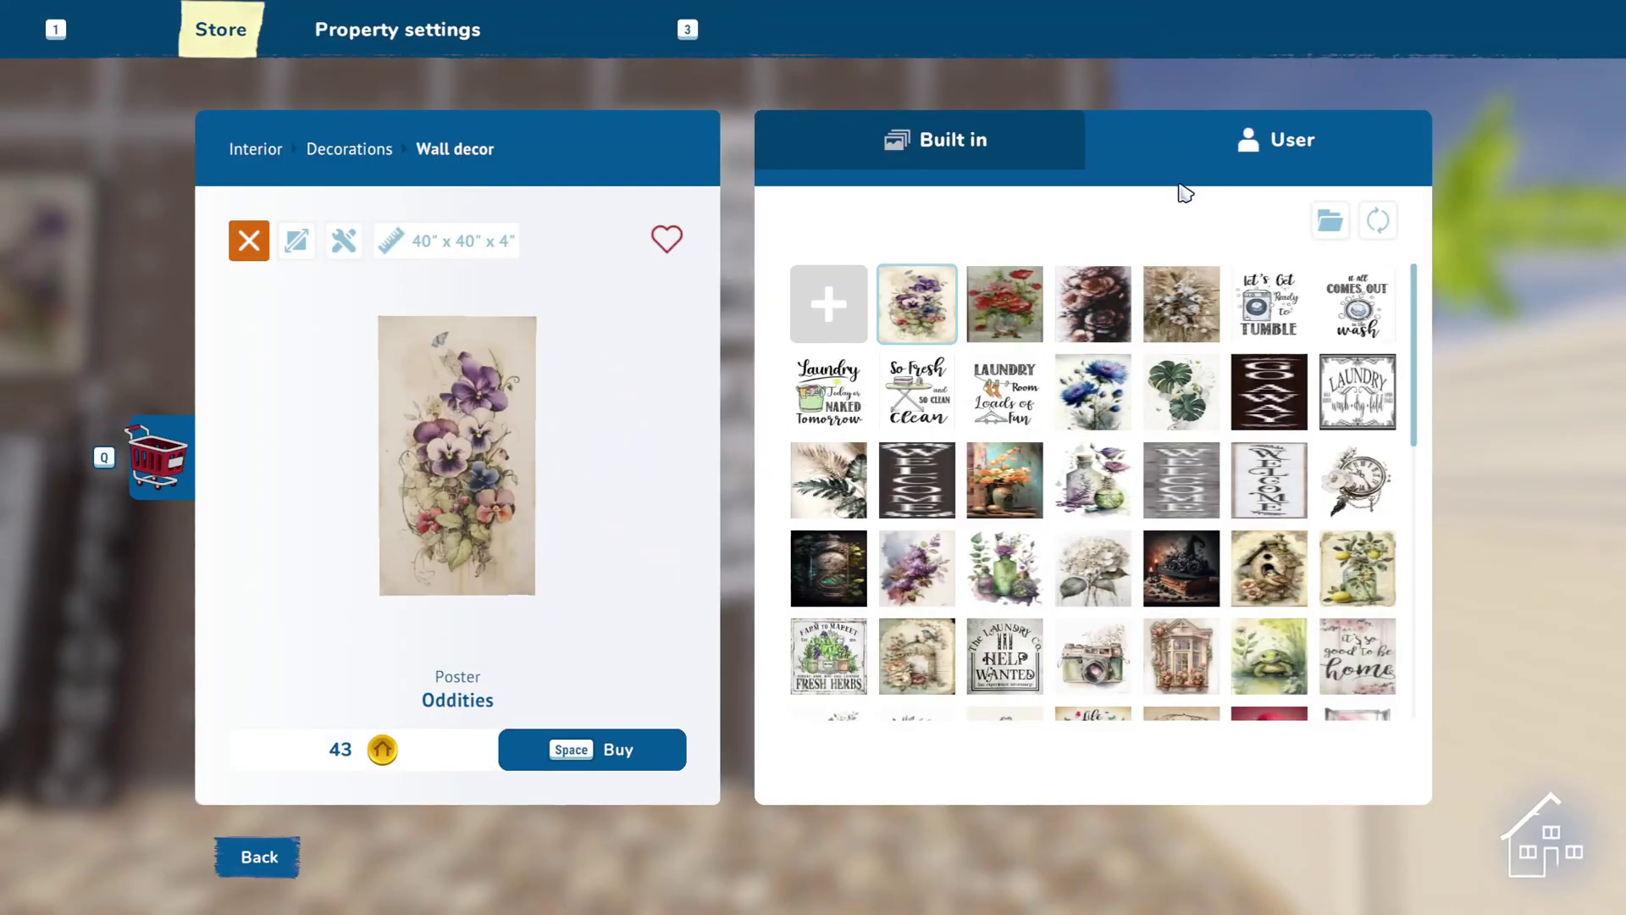
Step: Back in House Flipper 2, apply the "It All Comes Out in the Wash" picture to the Oddities poster and buy it
left_click(1360, 311)
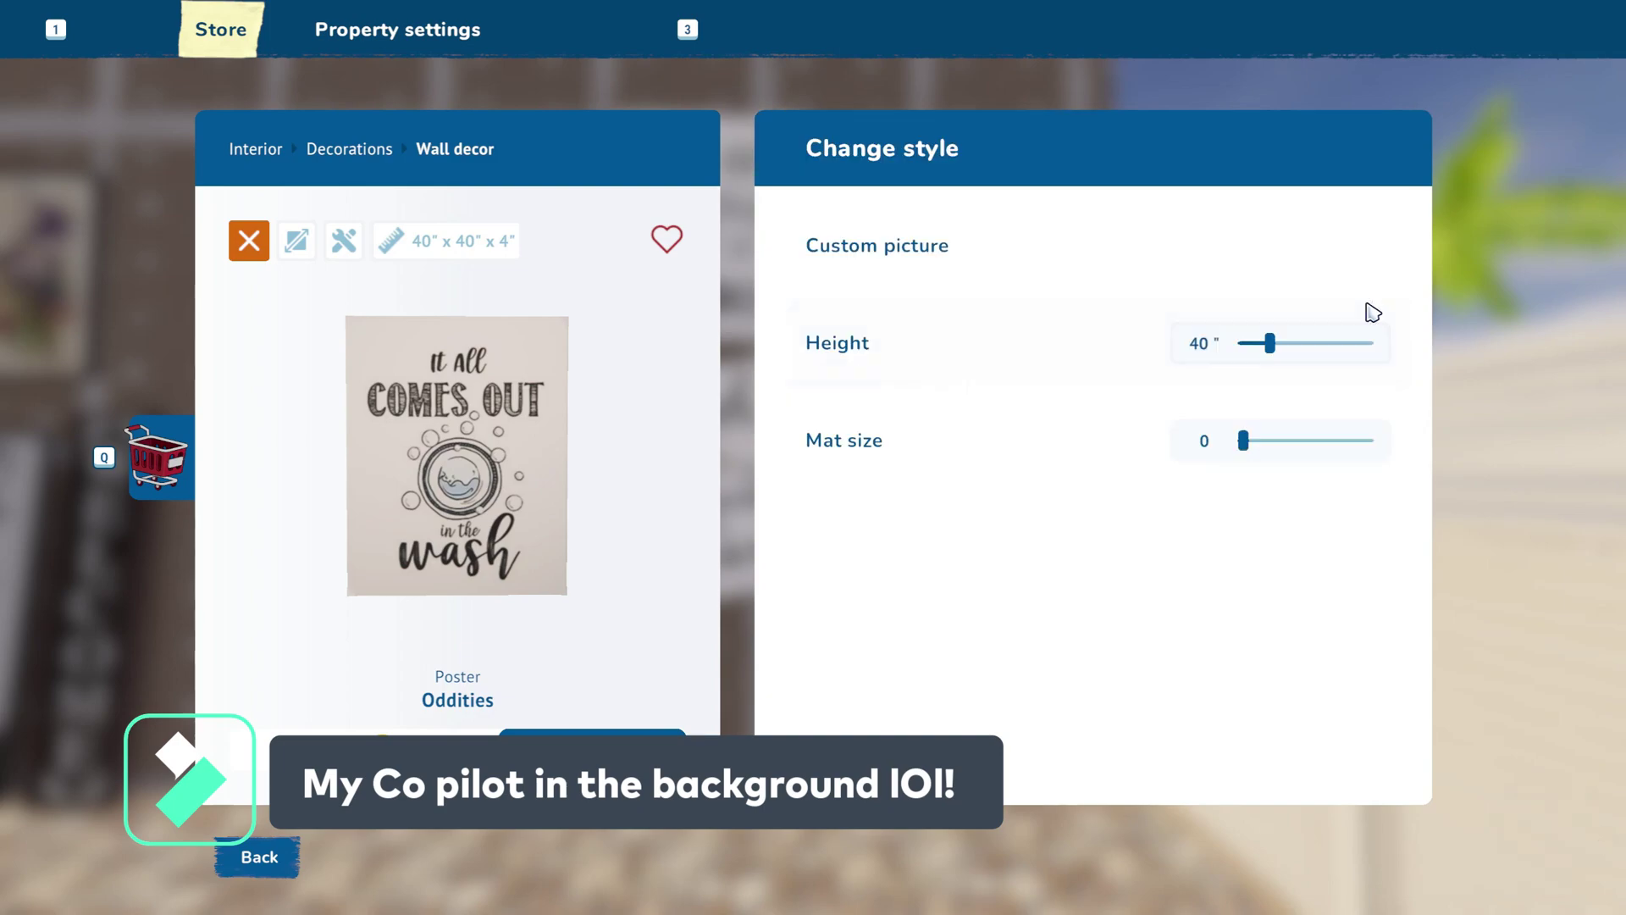
left_click(624, 491)
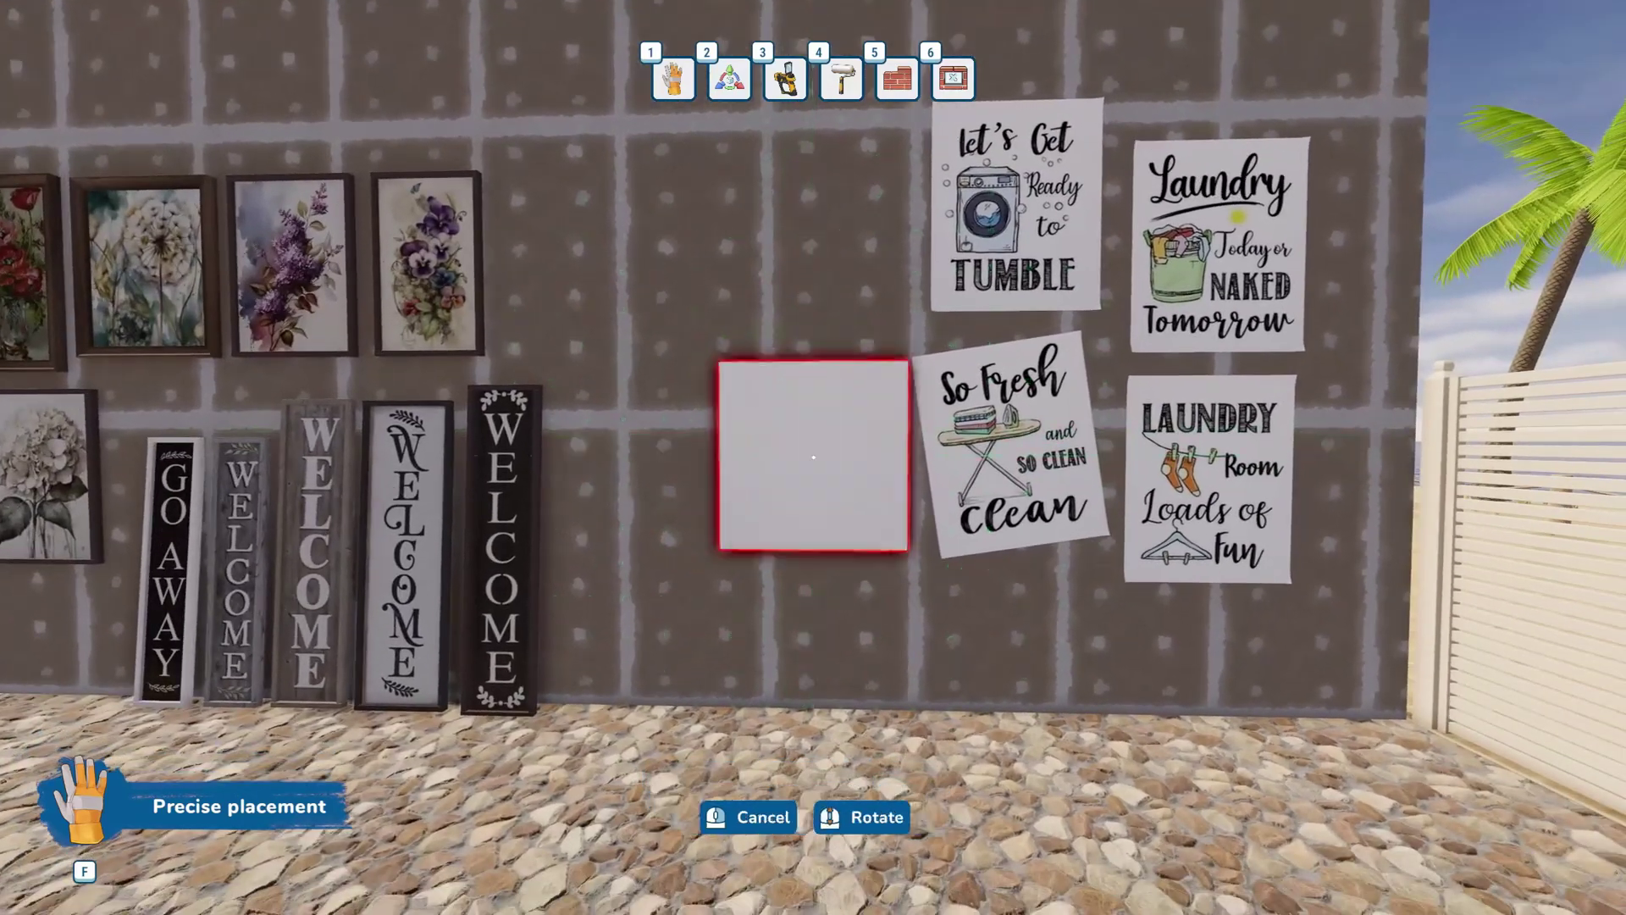
Step: Place the "It All Comes Out in the Wash" poster on the wall and increase its height to roughly match the neighbouring laundry signs
key("Tab")
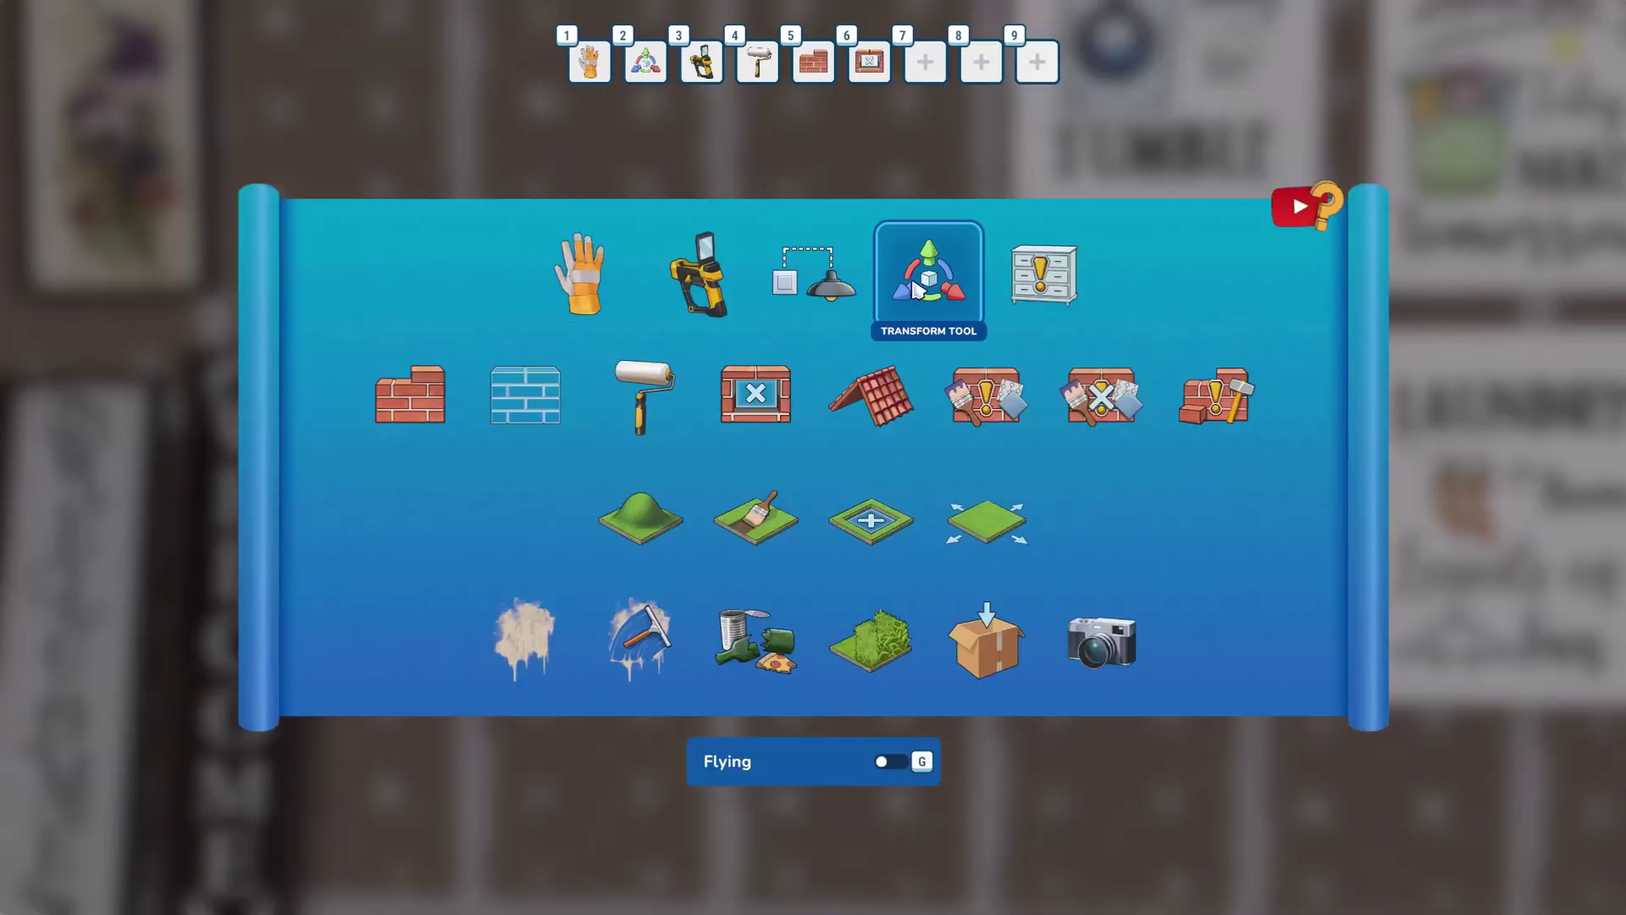
left_click(933, 265)
key("Tab")
left_click(752, 386)
left_click(813, 458)
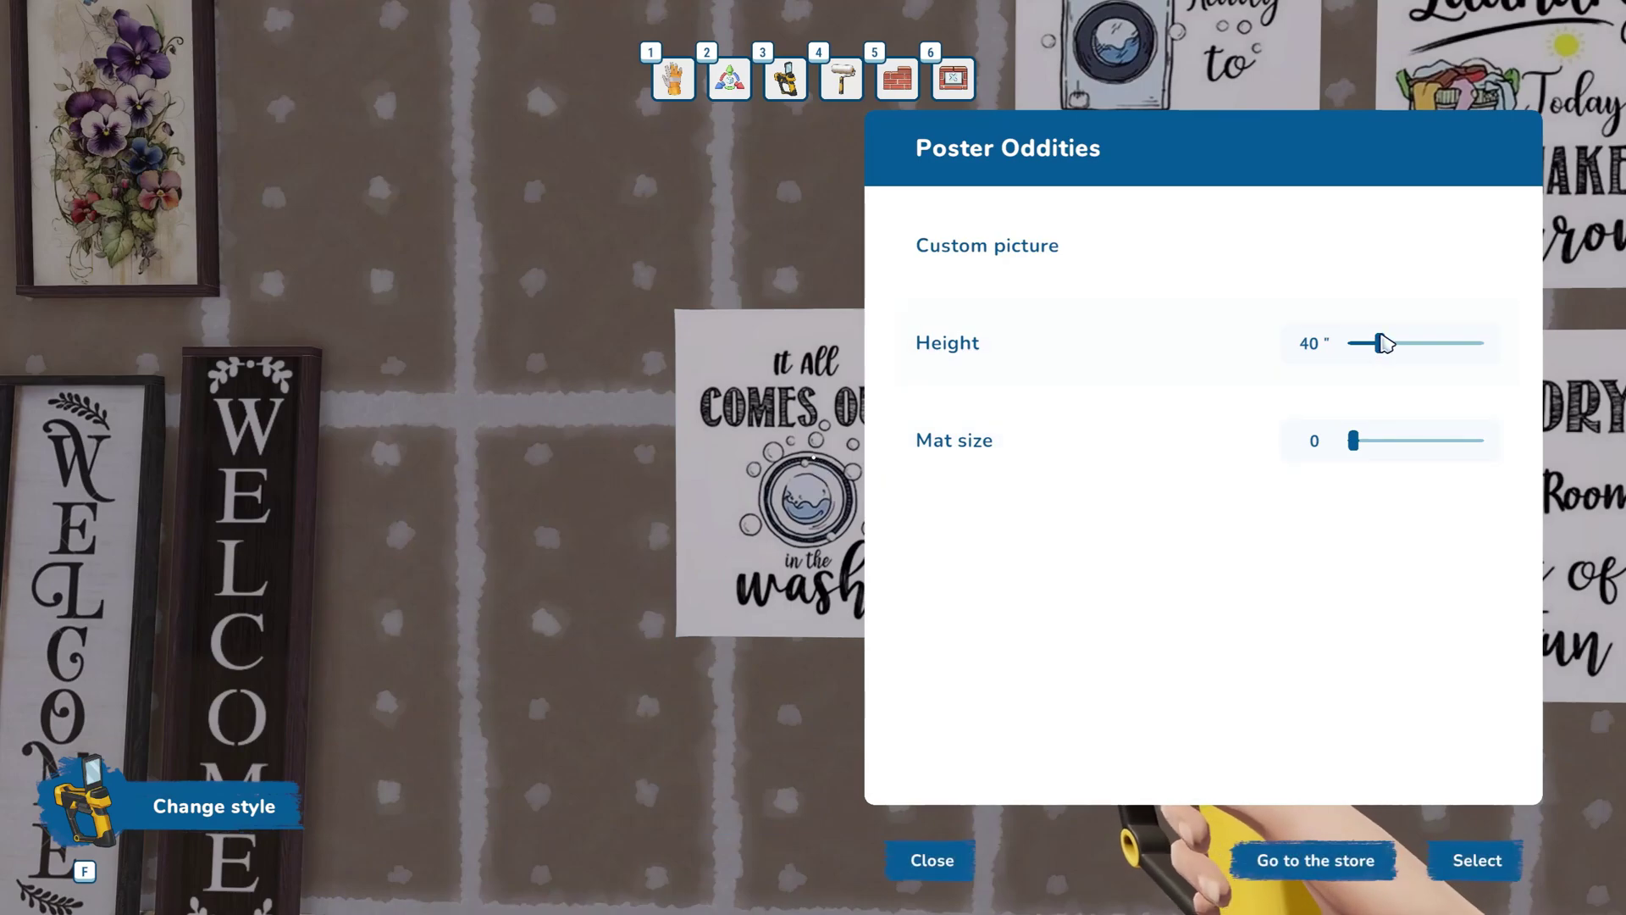
left_click(1203, 750)
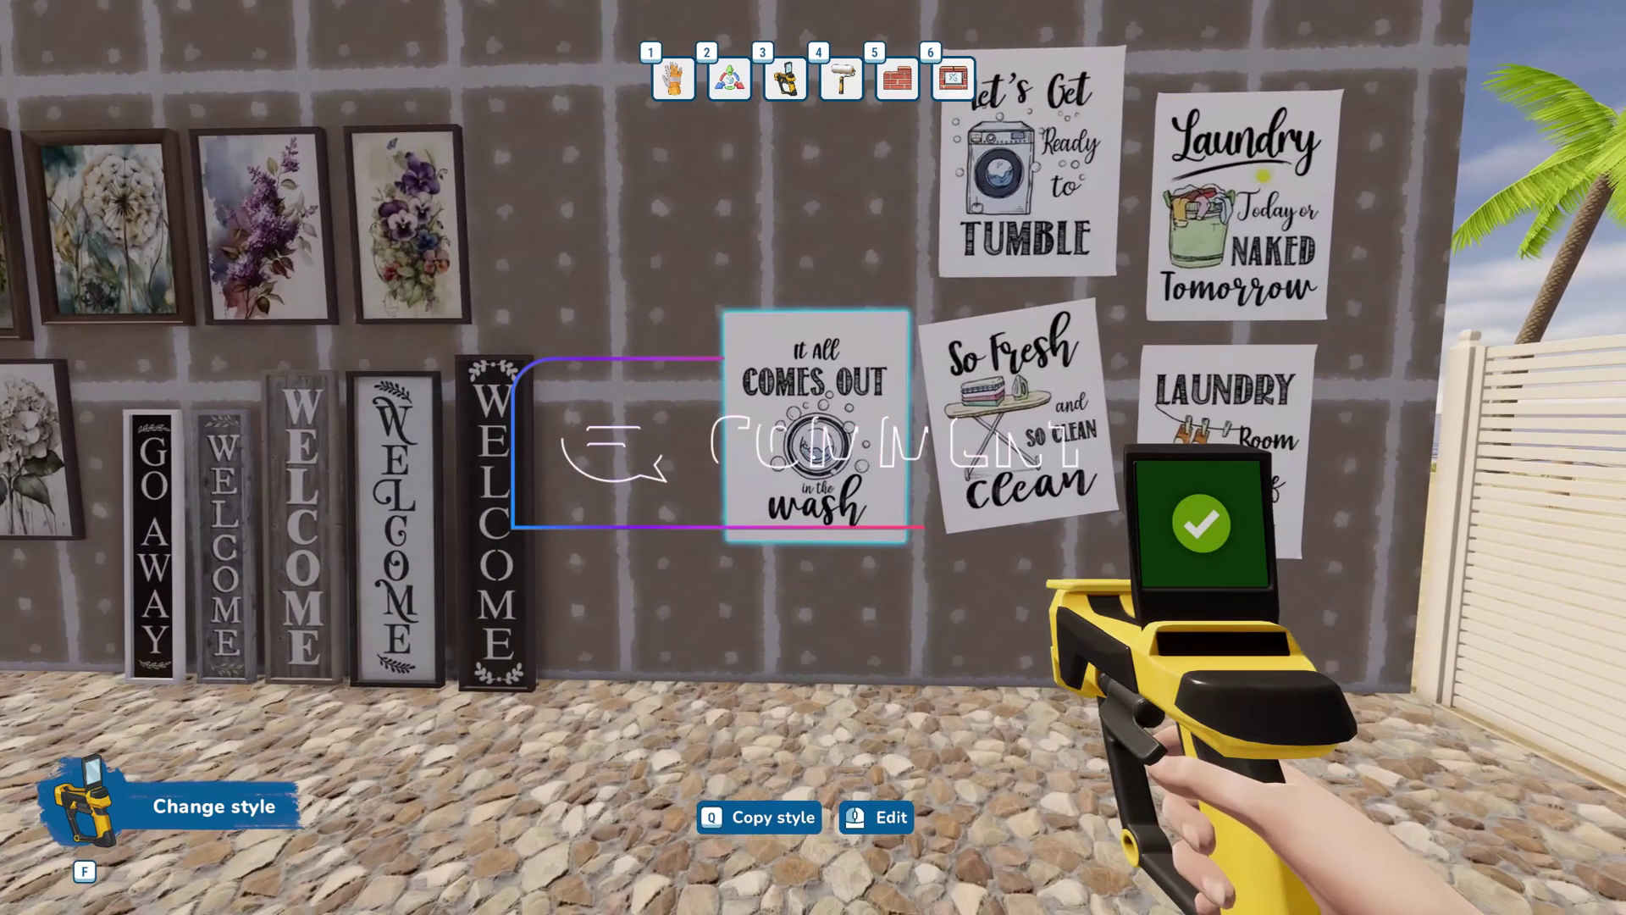
Step: Move the "It All Comes Out in the Wash" poster up the wall, beside the "Let's Get Ready to Tumble" sign
key("Tab")
left_click(581, 272)
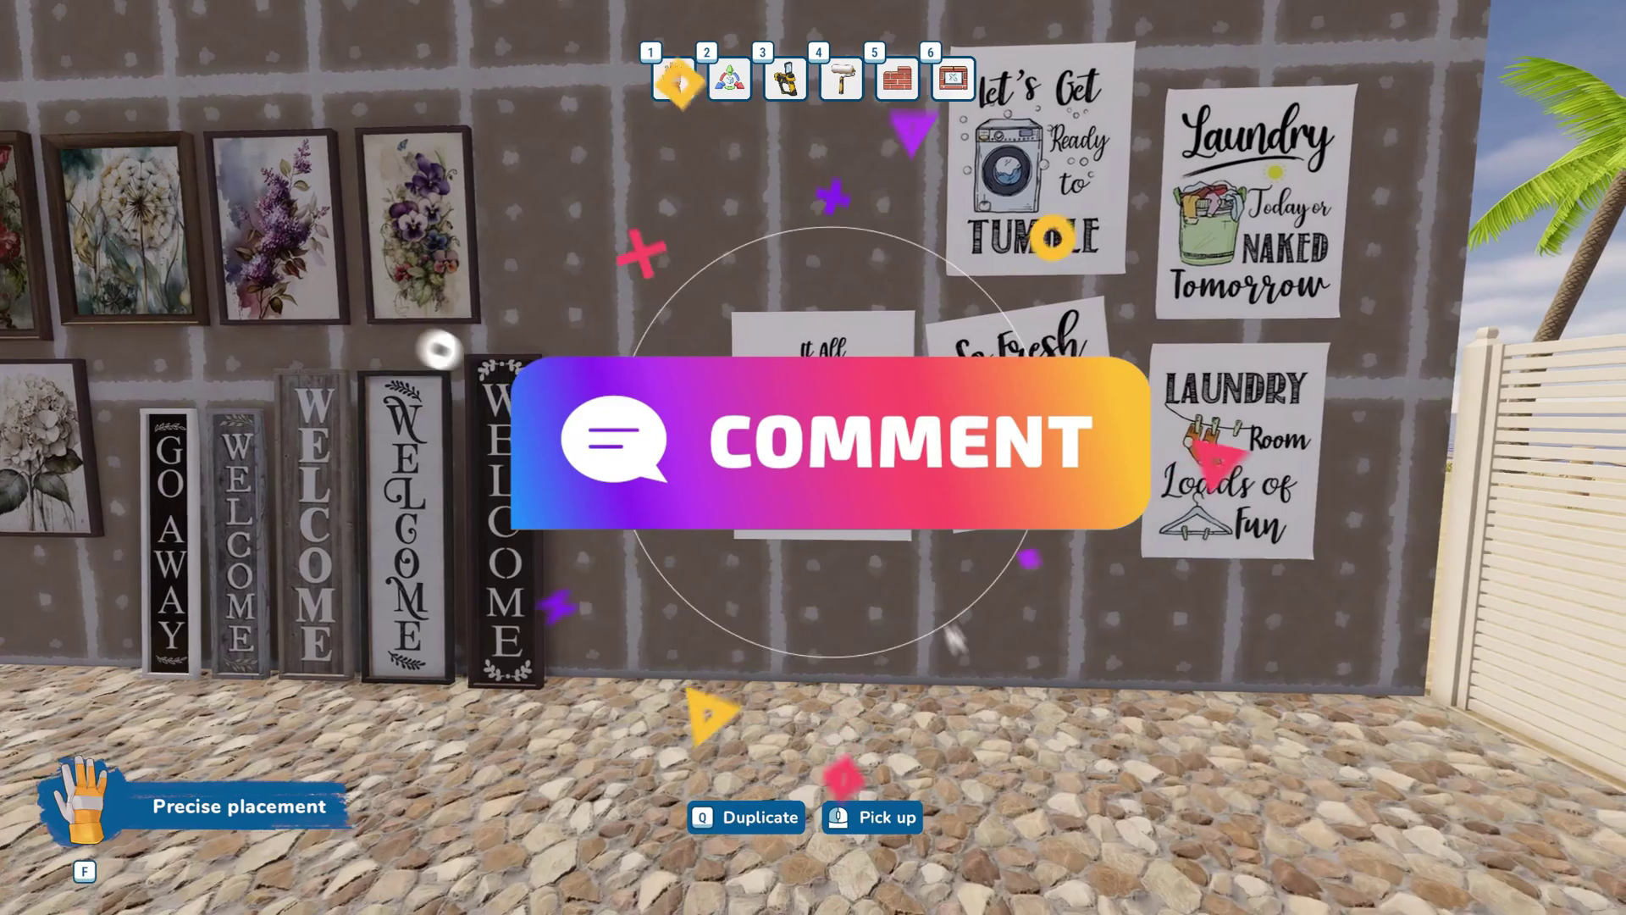
left_click(813, 457)
left_click(814, 457)
key("s")
key("w")
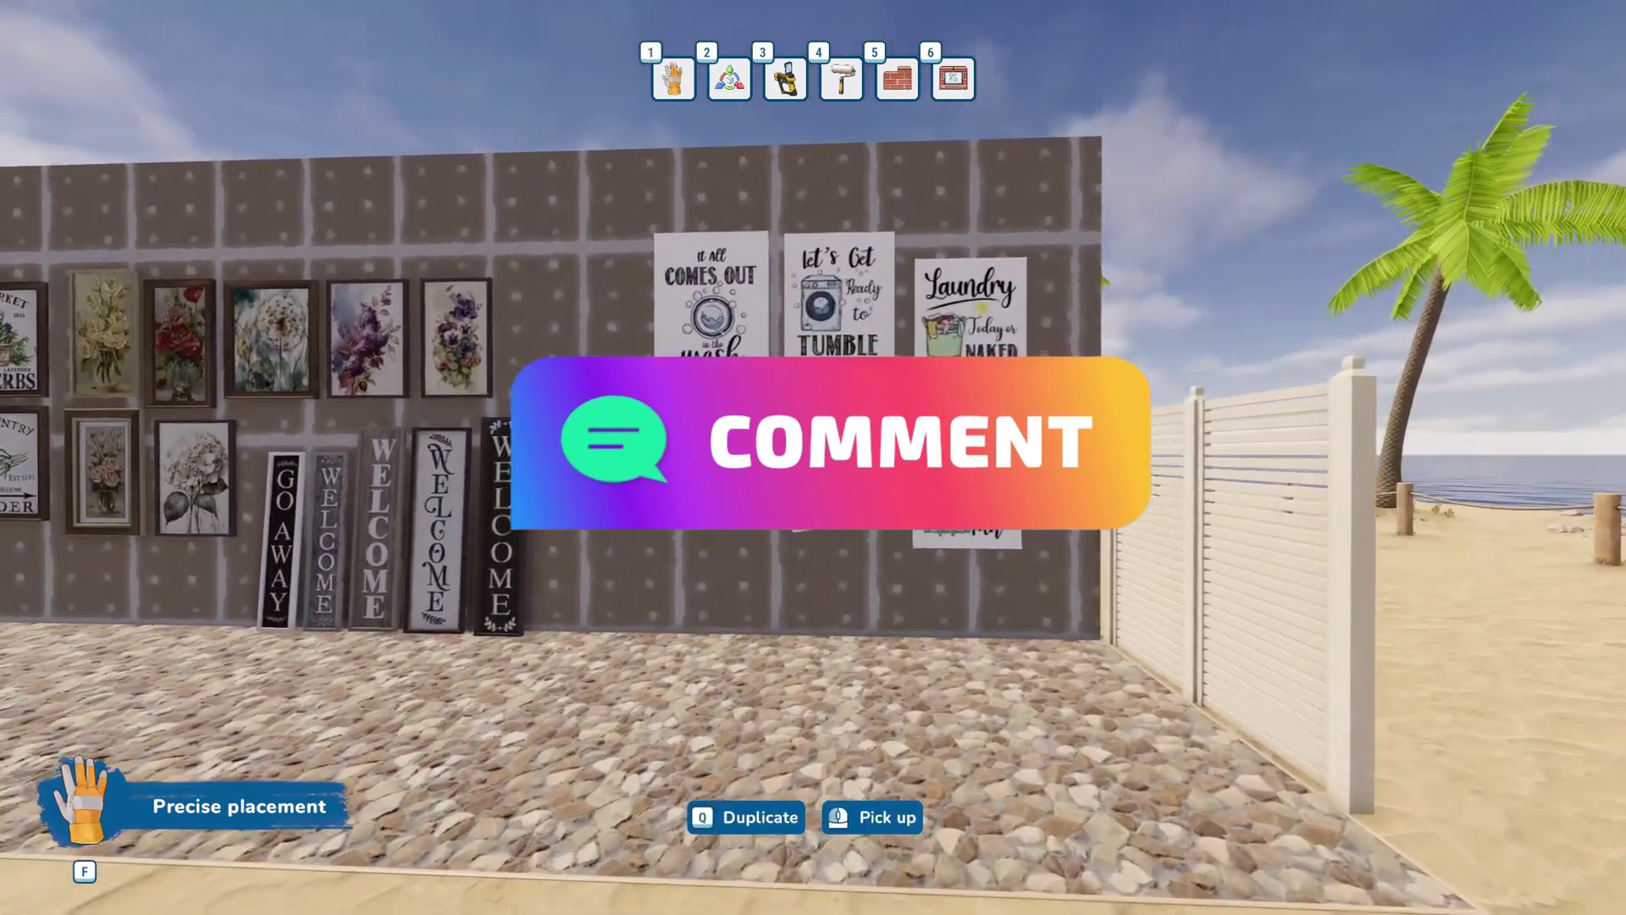
Step: Straighten the "So Fresh and So Clean" sign below the Tumble sign, and lower the Wash poster to mid-height beside the laundry group
key("s")
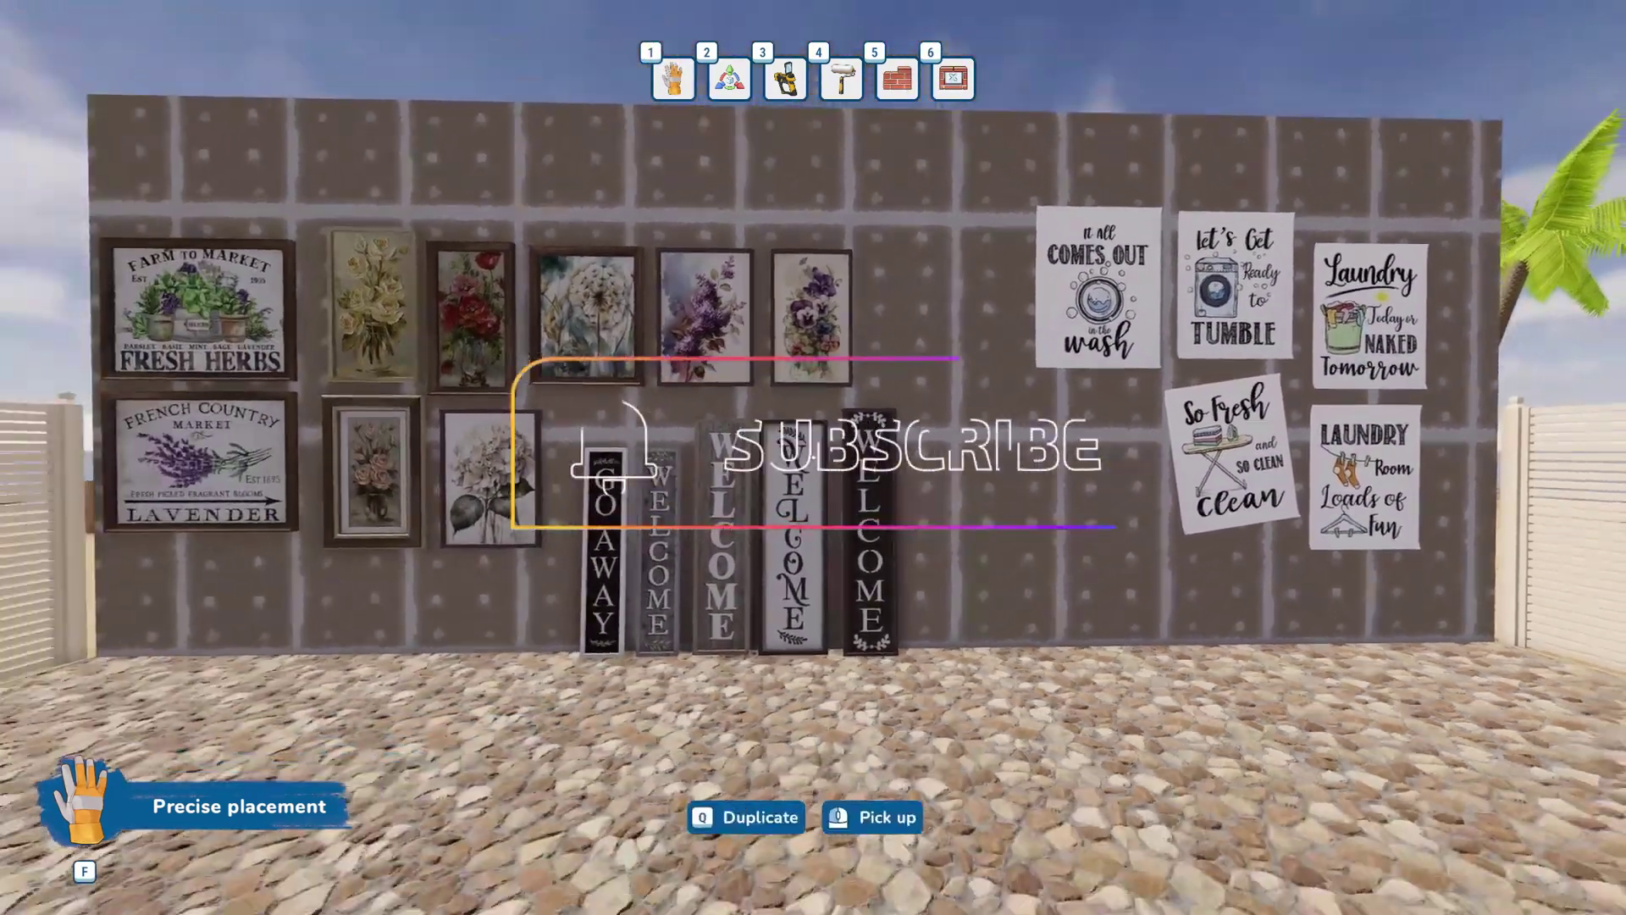
key("w")
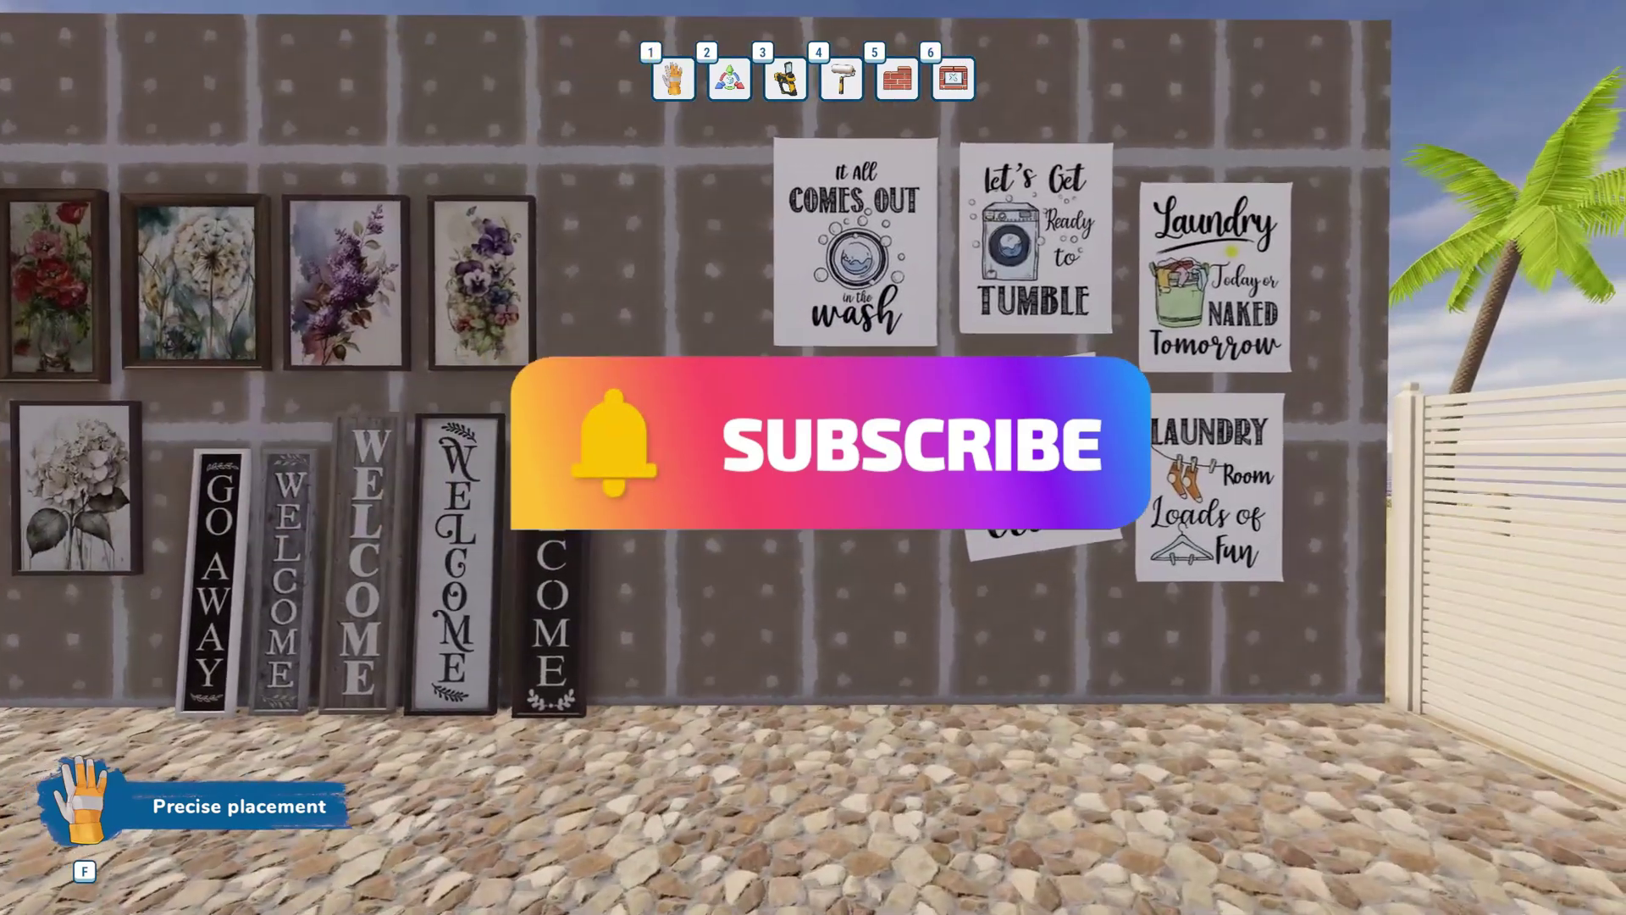
left_click(814, 457)
left_click(813, 458)
key("s")
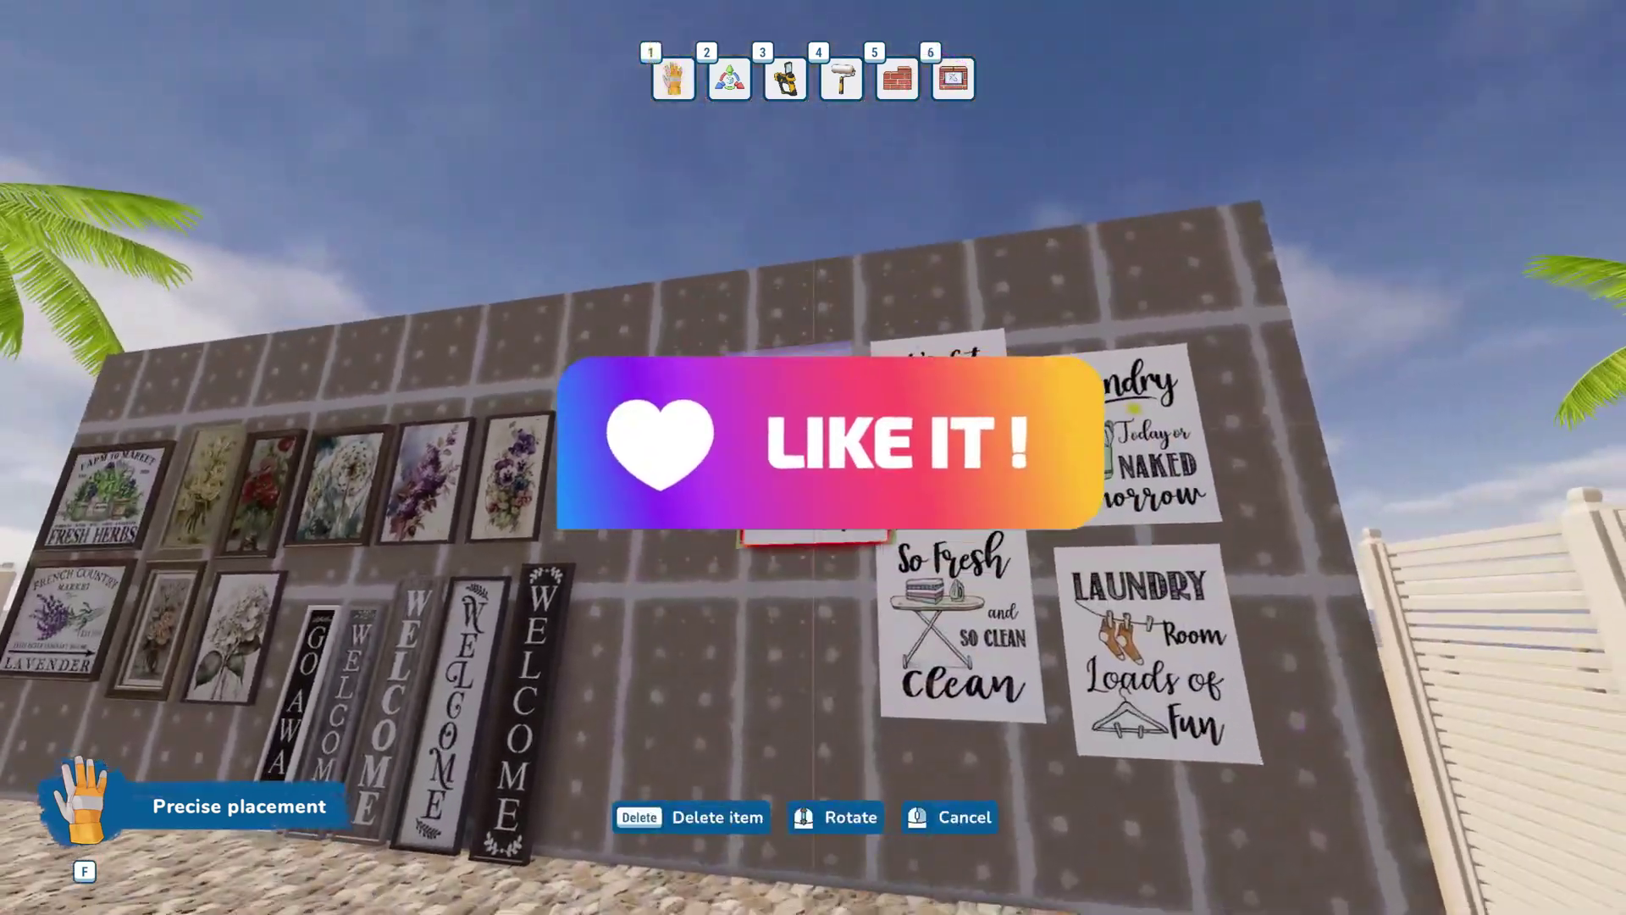
key("w")
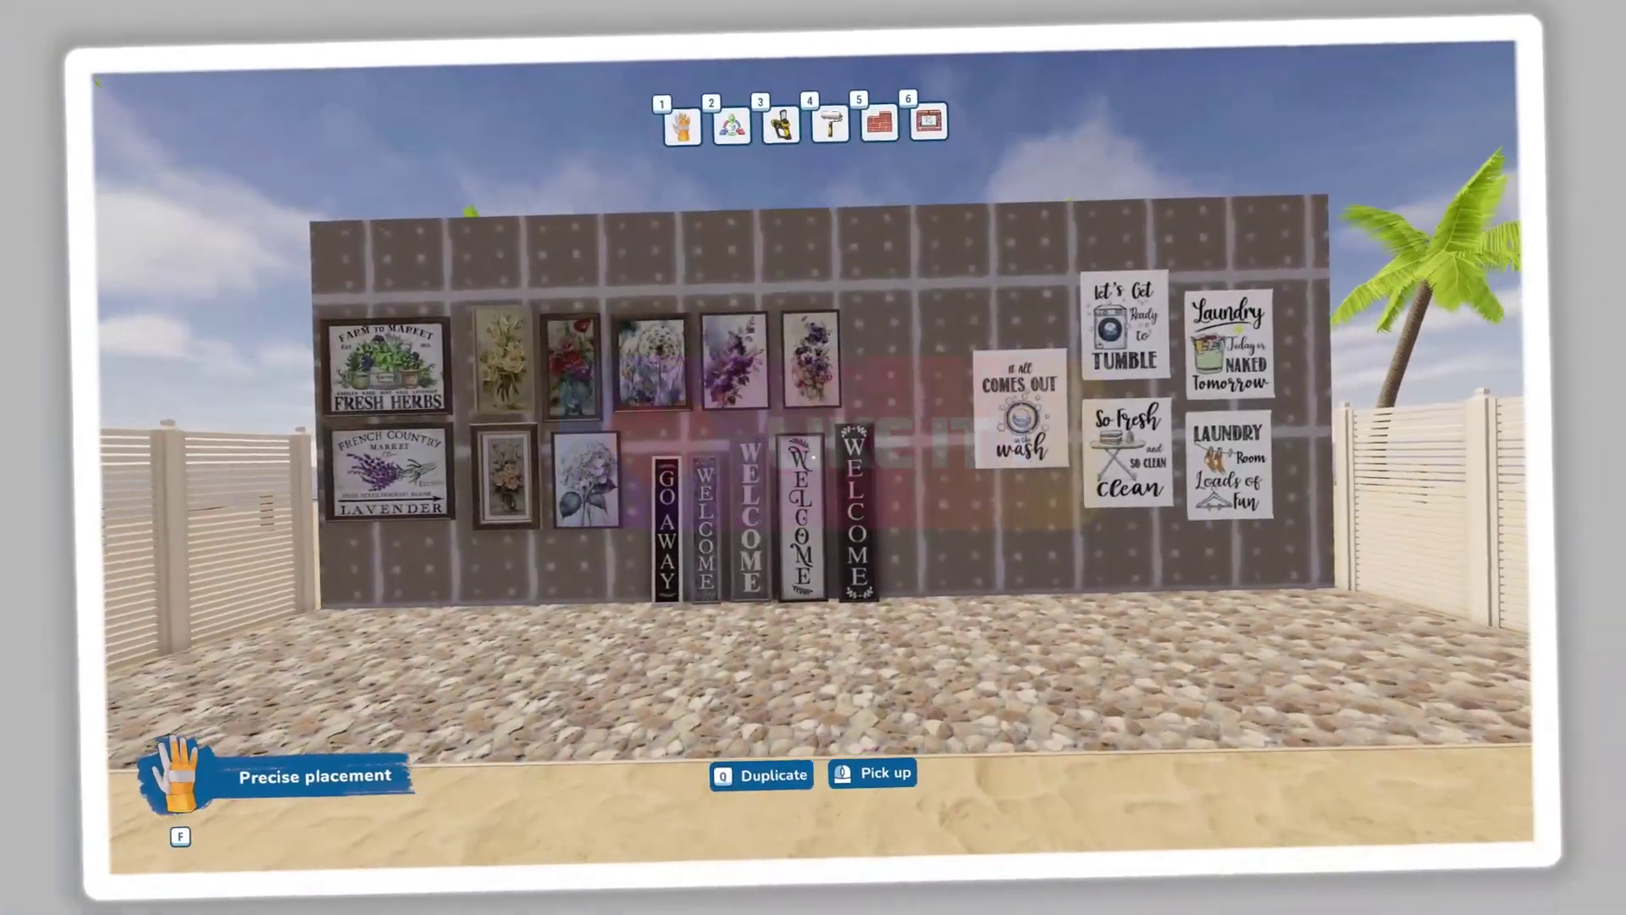